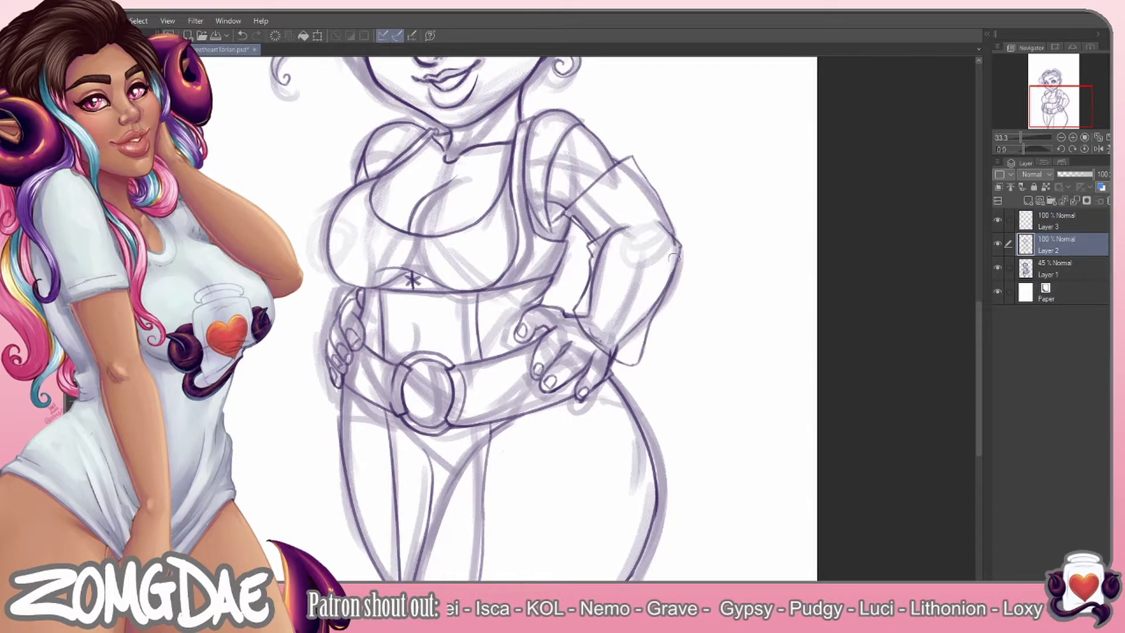
# Merge the upper sketch layer down, then shade the face, neck and skin on new layers beneath the line art
pyautogui.hotkey('ctrl', 'e')
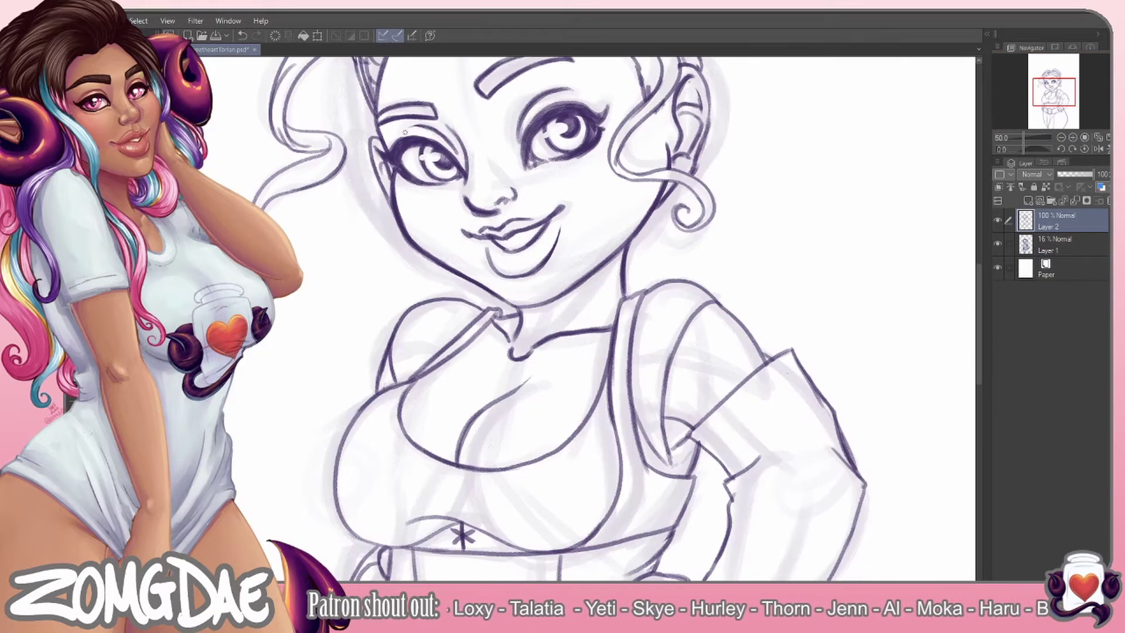
pyautogui.click(1080, 243)
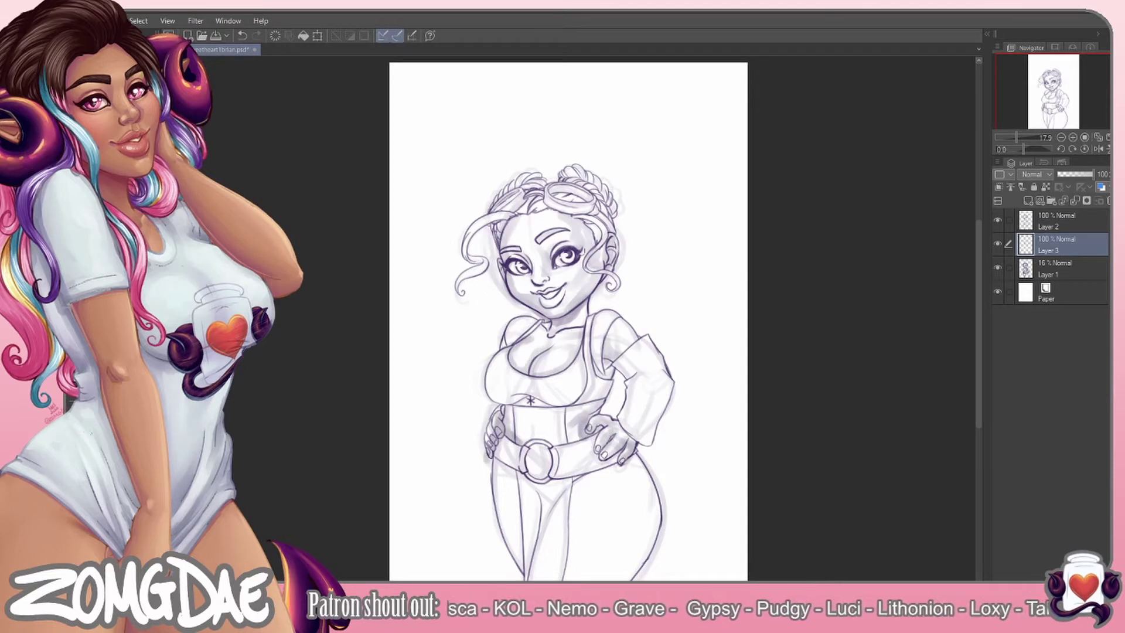
pyautogui.click(1029, 185)
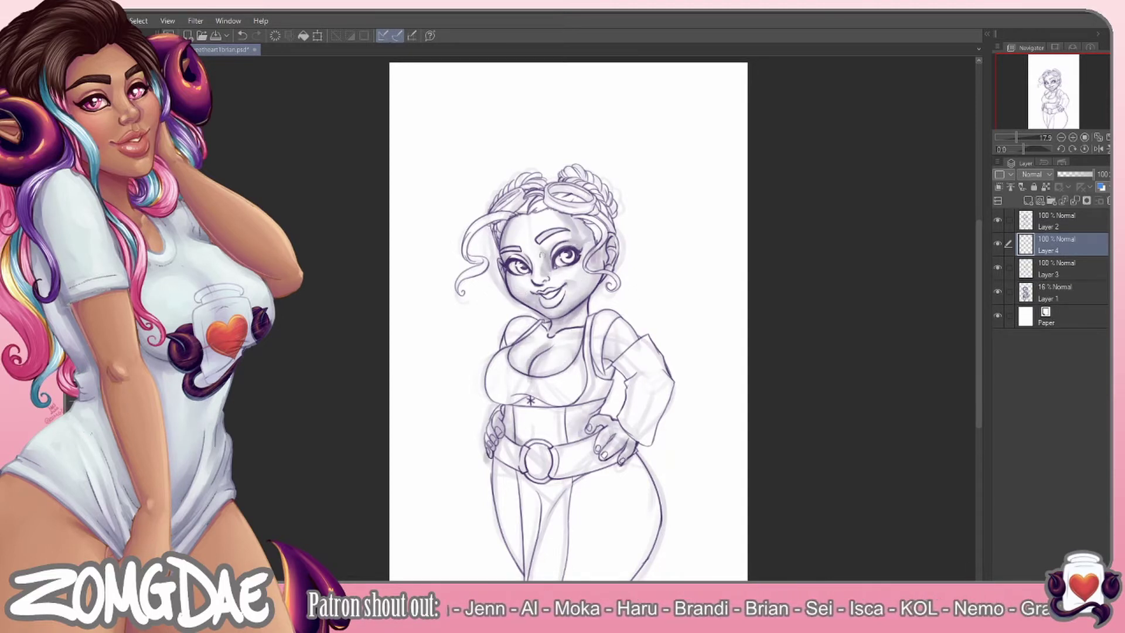
pyautogui.moveTo(548, 328); pyautogui.dragTo(539, 358)
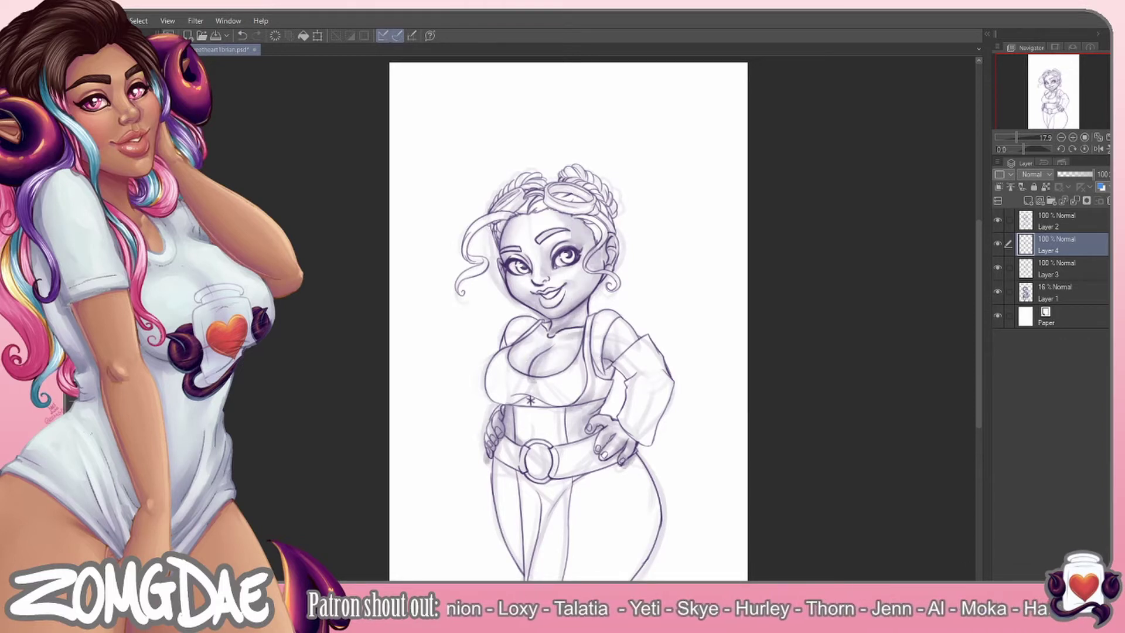
# Merge the skin shading layers and lower the opacity of the rough sketch on Layer 1 to 6%
pyautogui.click(1081, 188)
pyautogui.click(1030, 262)
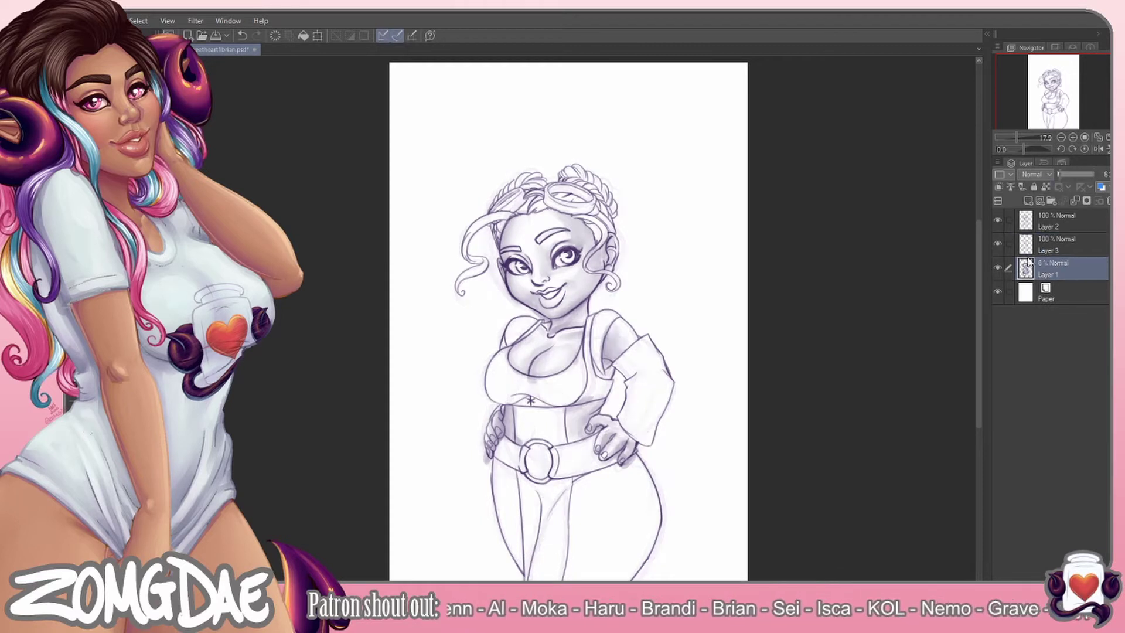
pyautogui.click(1049, 244)
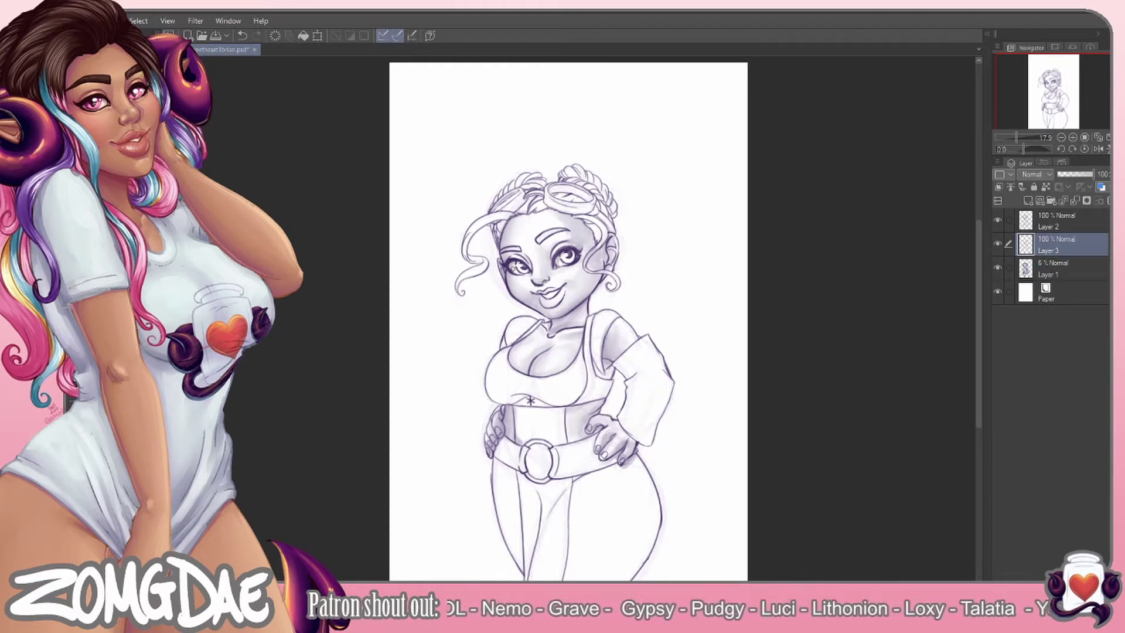
# On a new layer above the skin shading, block in the belt, vest and long sleeve with dark purple
pyautogui.hotkey('ctrl', 'shift', 'n')
pyautogui.moveTo(612, 385); pyautogui.dragTo(607, 321)
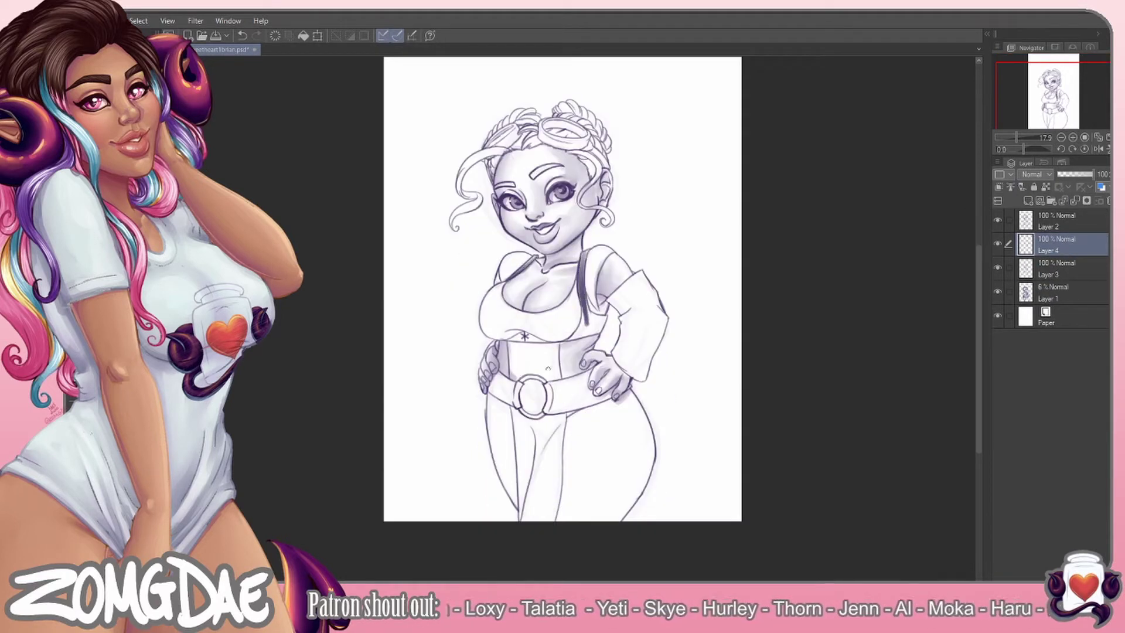
pyautogui.moveTo(492, 386); pyautogui.dragTo(610, 405)
pyautogui.moveTo(539, 404); pyautogui.dragTo(615, 375)
pyautogui.moveTo(510, 340); pyautogui.dragTo(604, 310)
pyautogui.moveTo(645, 270); pyautogui.dragTo(639, 381)
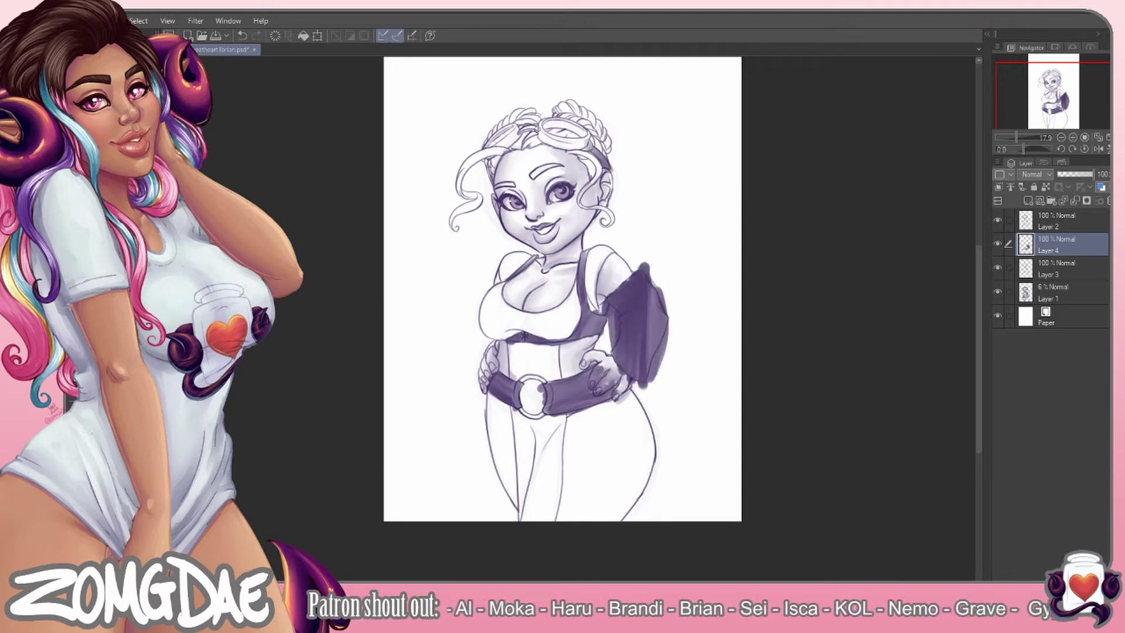
# Select the area outside the figure from Layer 2's line art and clear the dark paint that spills past it
pyautogui.keyDown('ctrl'); pyautogui.click(1026, 221); pyautogui.keyUp('ctrl')
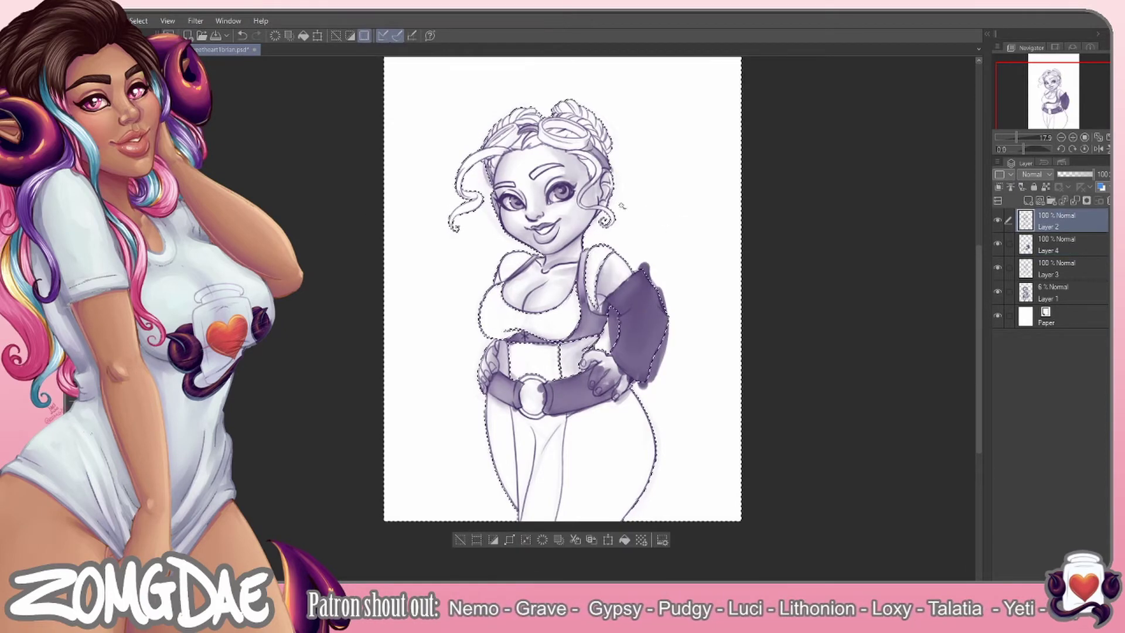
pyautogui.hotkey('ctrl', 'd')
pyautogui.click(1055, 245)
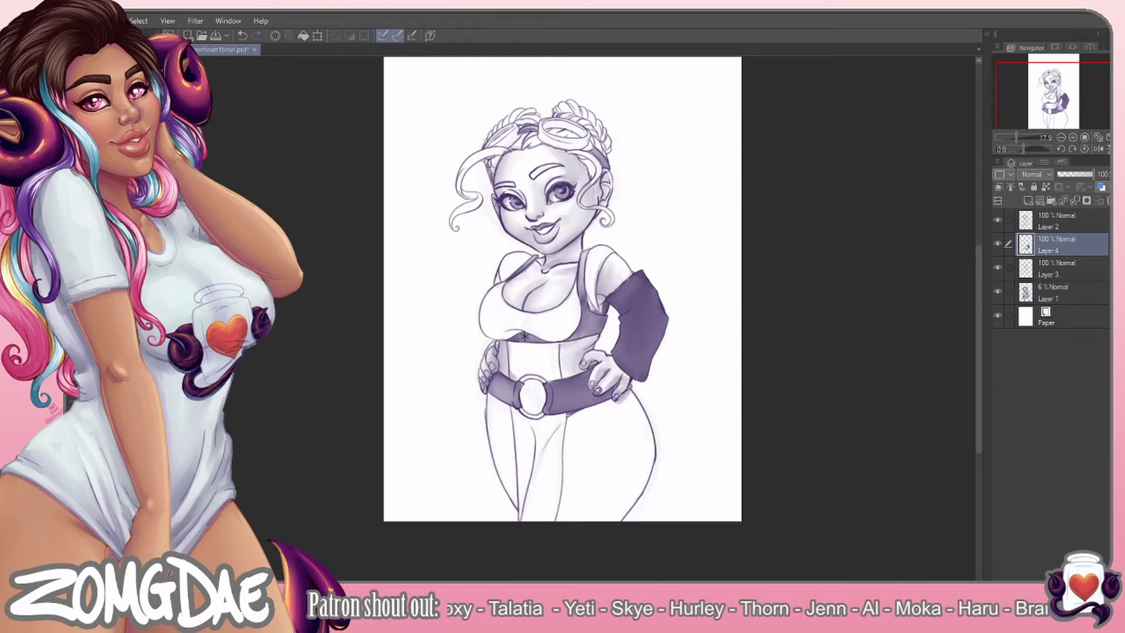
# On another new layer, fill the top, shoulder straps, midriff panel and front skirt panel with mid-tone purple
pyautogui.click(1029, 200)
pyautogui.moveTo(589, 247)
pyautogui.mouseDown()
pyautogui.moveTo(606, 308)
pyautogui.moveTo(527, 346)
pyautogui.mouseUp()
pyautogui.moveTo(527, 252)
pyautogui.mouseDown()
pyautogui.moveTo(481, 340)
pyautogui.moveTo(545, 515)
pyautogui.mouseUp()
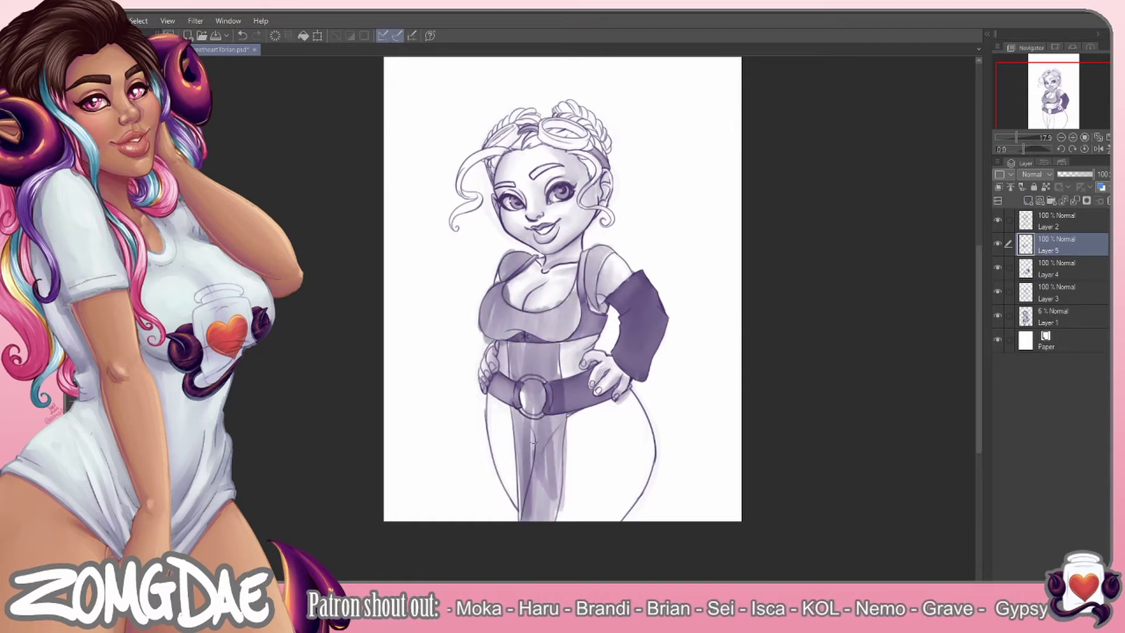
pyautogui.moveTo(521, 387); pyautogui.dragTo(542, 484)
pyautogui.moveTo(548, 345); pyautogui.dragTo(560, 510)
pyautogui.moveTo(560, 416); pyautogui.dragTo(563, 510)
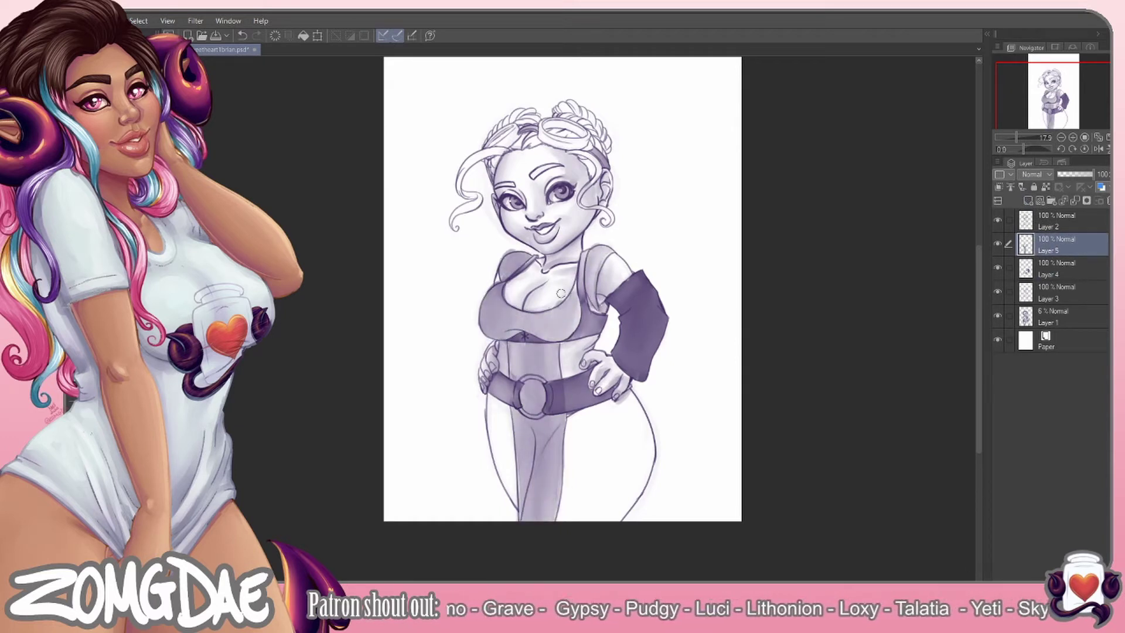
# Merge the clothing layers and brush shadows onto the top and the front skirt panel
pyautogui.hotkey('ctrl', 'e')
pyautogui.moveTo(581, 304); pyautogui.dragTo(487, 340)
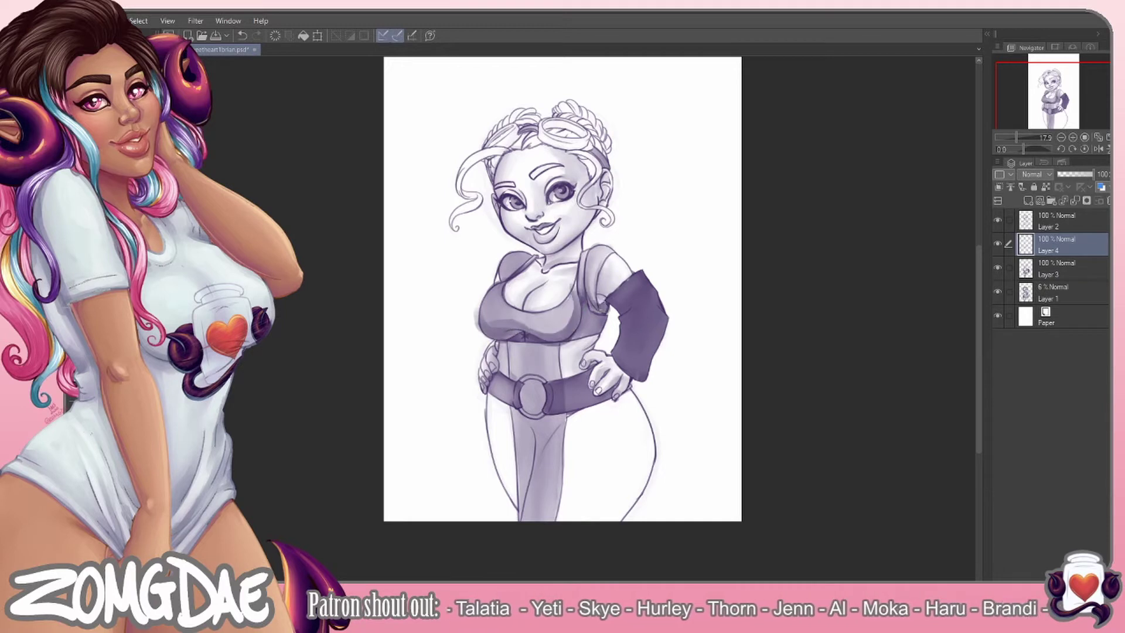
pyautogui.moveTo(501, 258); pyautogui.dragTo(516, 281)
pyautogui.moveTo(516, 381); pyautogui.dragTo(545, 516)
pyautogui.moveTo(510, 317); pyautogui.dragTo(580, 375)
pyautogui.moveTo(515, 410); pyautogui.dragTo(545, 516)
# Undo the latest shading strokes and repaint the fold shadows down the front skirt panel
pyautogui.hotkey('ctrl', 'z')
pyautogui.hotkey('ctrl', 'z')
pyautogui.hotkey('ctrl', 'z')
pyautogui.hotkey('ctrl', 'z')
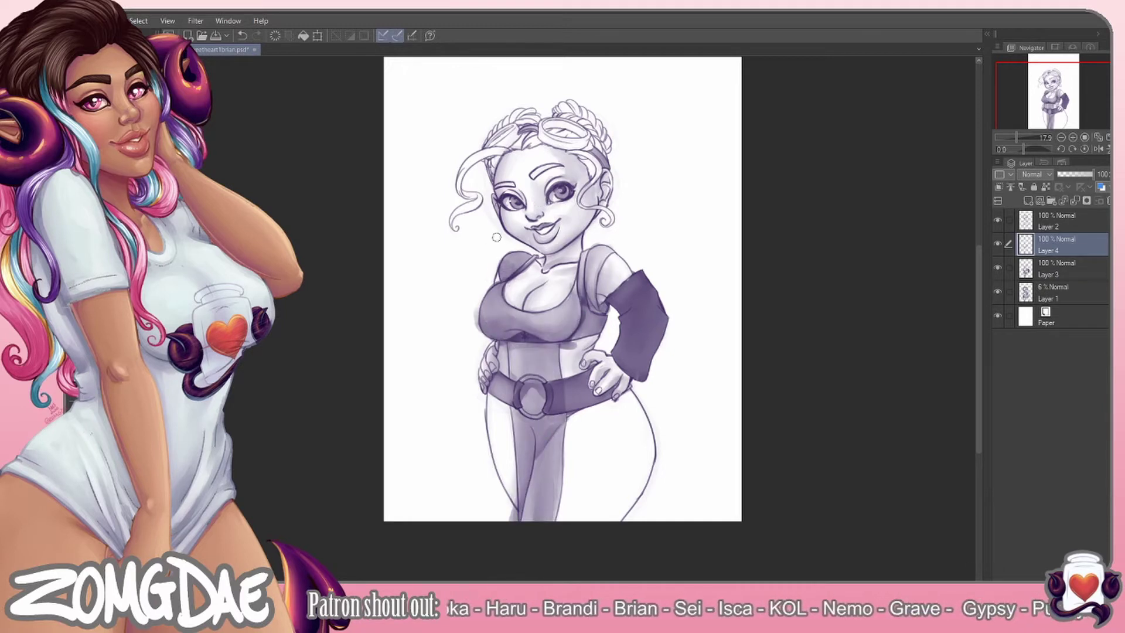
pyautogui.moveTo(528, 434); pyautogui.dragTo(537, 518)
pyautogui.moveTo(545, 416); pyautogui.dragTo(564, 520)
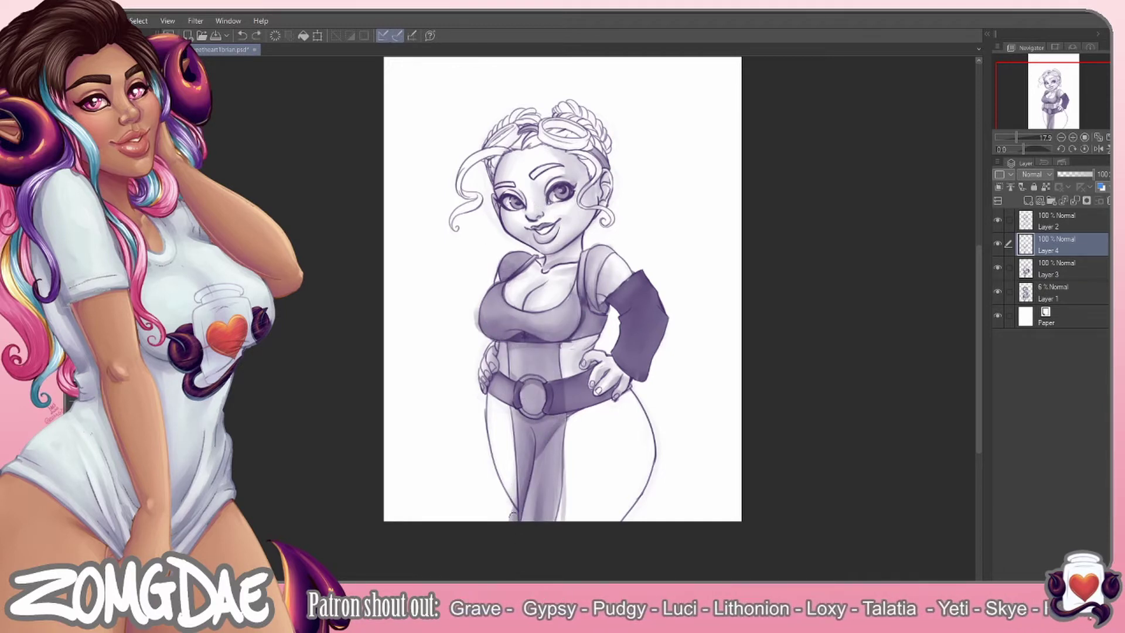
# On new layers, fill both hips and legs with dark purple and deepen the shadows along their edges
pyautogui.moveTo(495, 388); pyautogui.dragTo(508, 511)
pyautogui.moveTo(622, 404)
pyautogui.mouseDown()
pyautogui.moveTo(610, 519)
pyautogui.moveTo(635, 410)
pyautogui.moveTo(504, 446)
pyautogui.moveTo(586, 469)
pyautogui.moveTo(484, 466)
pyautogui.moveTo(475, 408)
pyautogui.mouseUp()
pyautogui.click(1028, 201)
pyautogui.click(1029, 201)
pyautogui.moveTo(498, 352); pyautogui.dragTo(501, 454)
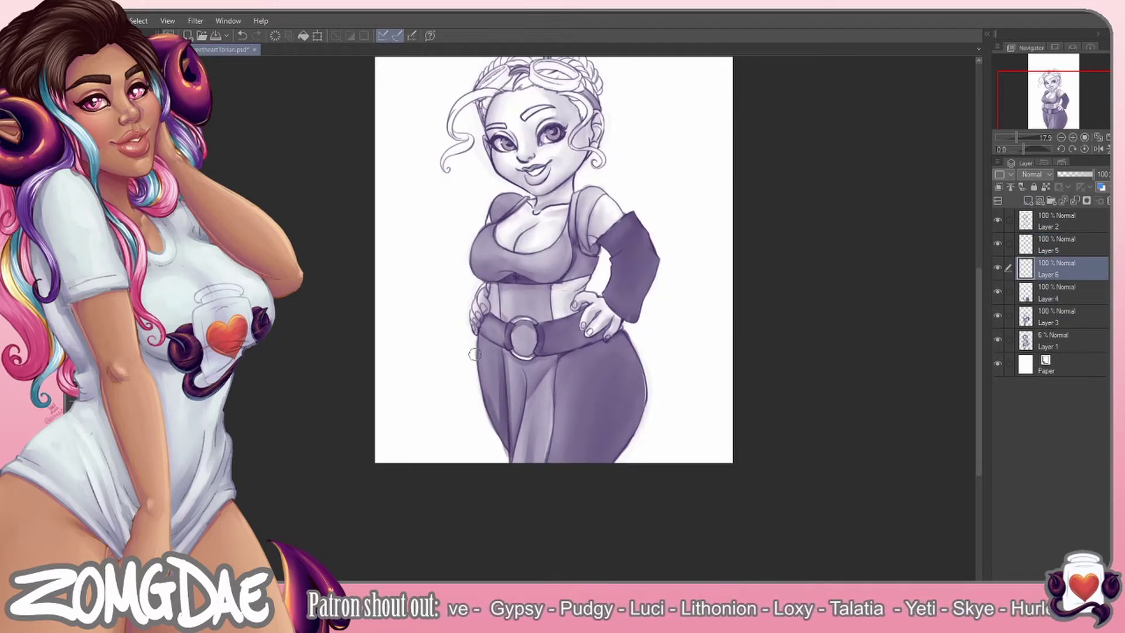
pyautogui.moveTo(639, 340)
pyautogui.mouseDown()
pyautogui.moveTo(606, 431)
pyautogui.moveTo(530, 482)
pyautogui.mouseUp()
# Merge the leg shading layers down into Layer 3 and shade around both shoulders and upper arms
pyautogui.hotkey('ctrl', 'e')
pyautogui.click(996, 241)
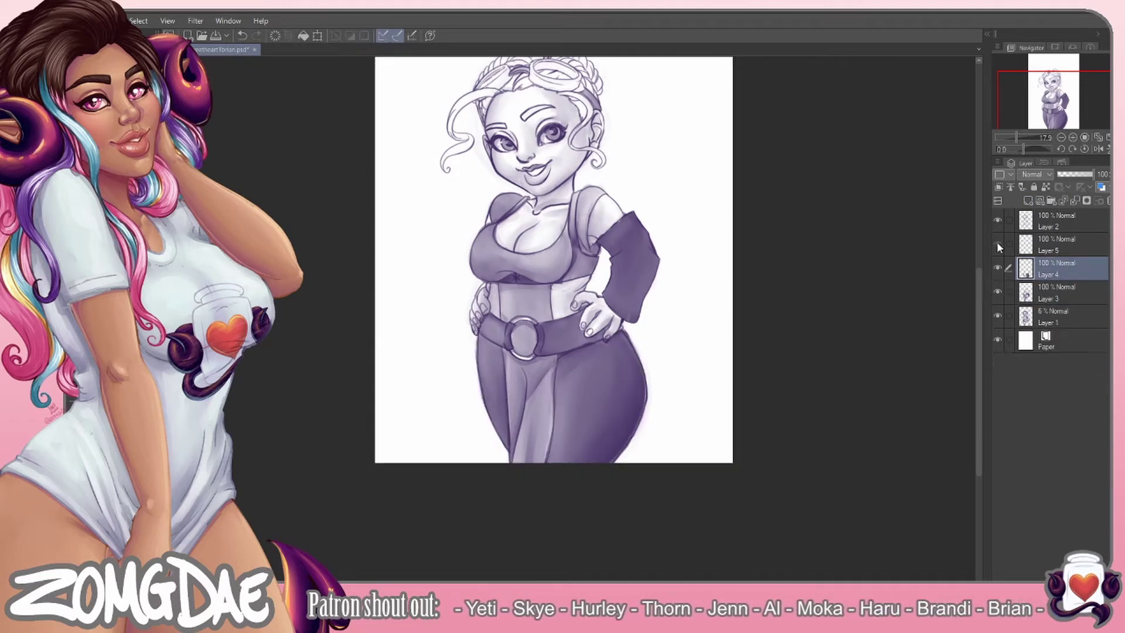
pyautogui.hotkey('ctrl', 'e')
pyautogui.moveTo(489, 220); pyautogui.dragTo(483, 281)
pyautogui.moveTo(604, 214); pyautogui.dragTo(619, 257)
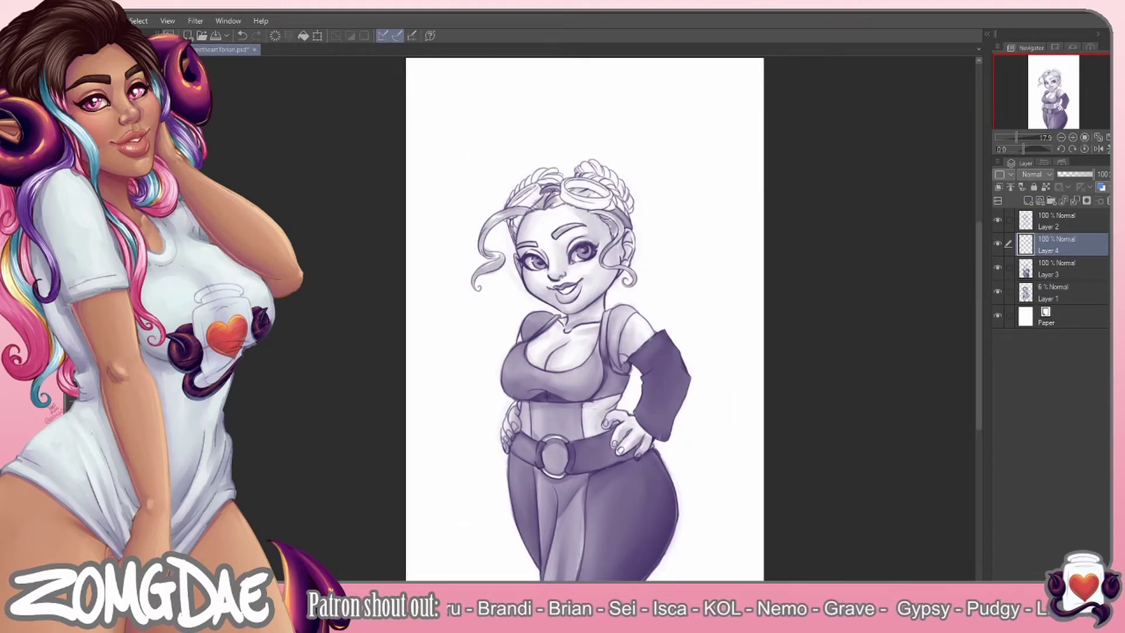
# Paint tone over the hair and braids, and fill the goggles on separate new layers beneath the line art
pyautogui.moveTo(578, 190); pyautogui.dragTo(621, 205)
pyautogui.click(1044, 200)
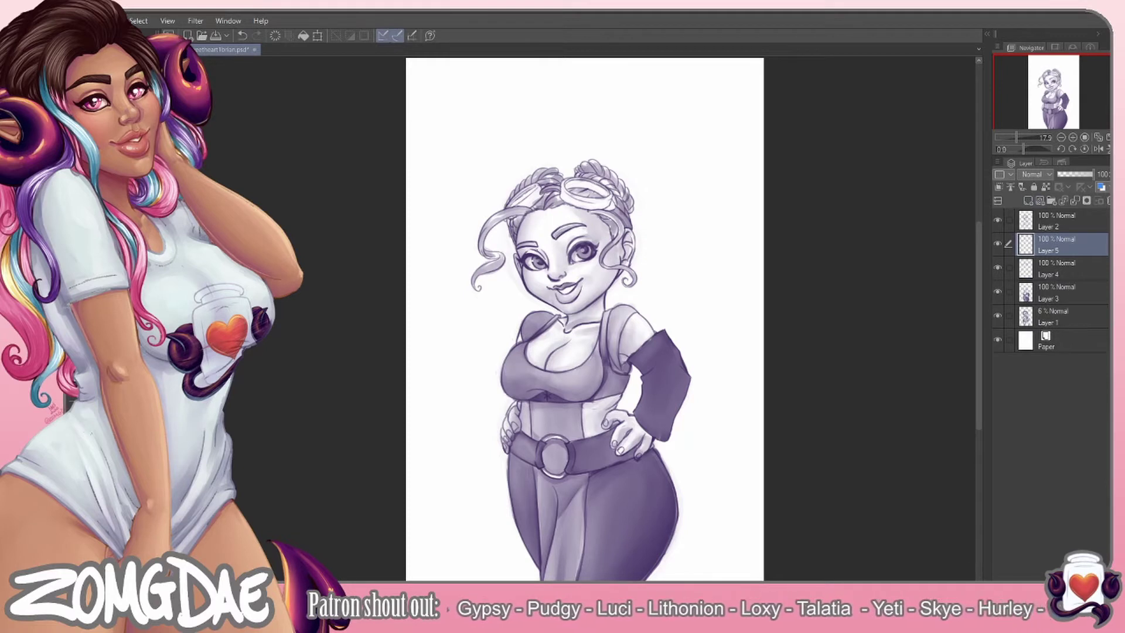
pyautogui.hotkey('ctrl', 'shift', 'n')
pyautogui.moveTo(563, 182); pyautogui.dragTo(609, 205)
pyautogui.moveTo(509, 188); pyautogui.dragTo(542, 205)
pyautogui.moveTo(580, 197); pyautogui.dragTo(609, 211)
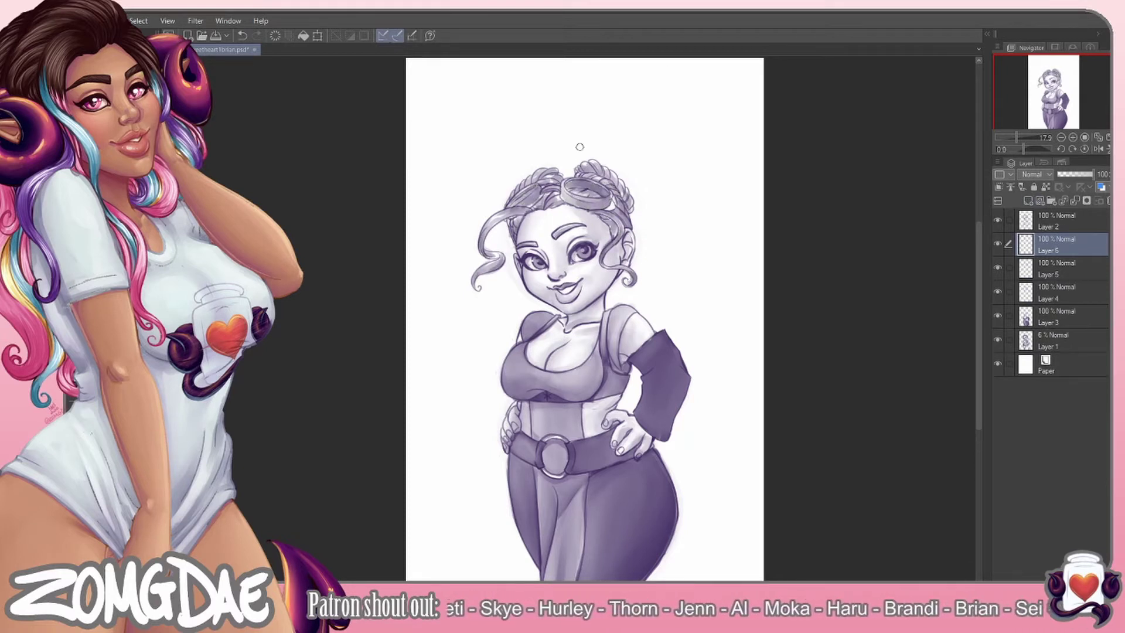
# On a new layer above the line art, paint white highlights on the goggle lenses and the eyes
pyautogui.hotkey('ctrl', 'shift', 'n')
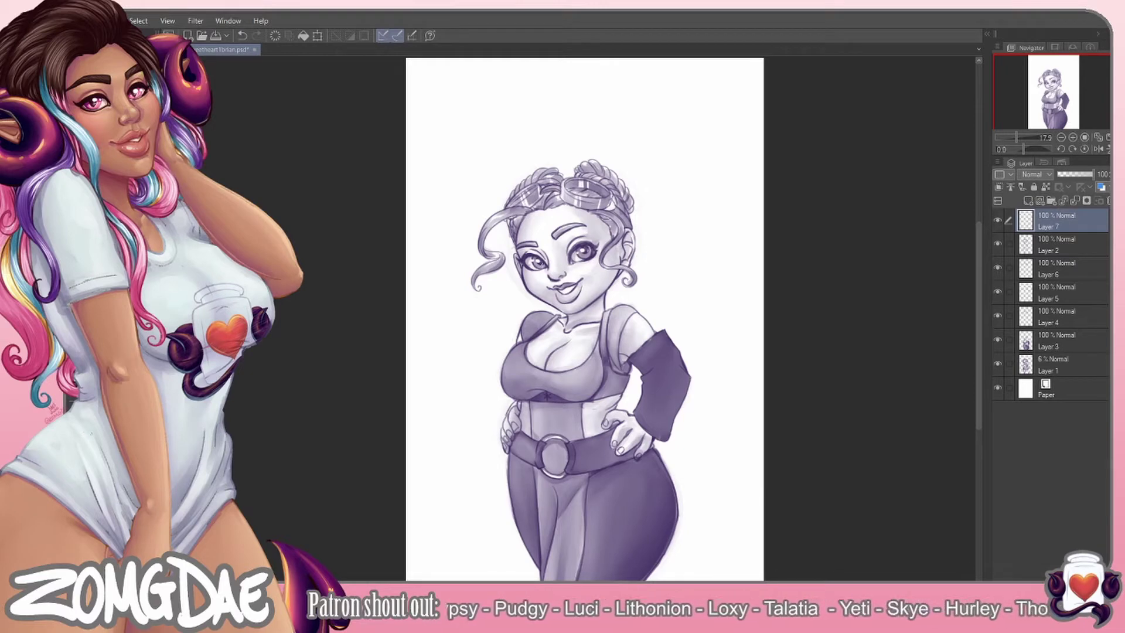
pyautogui.press('-')
pyautogui.scroll(2, 465, 236)
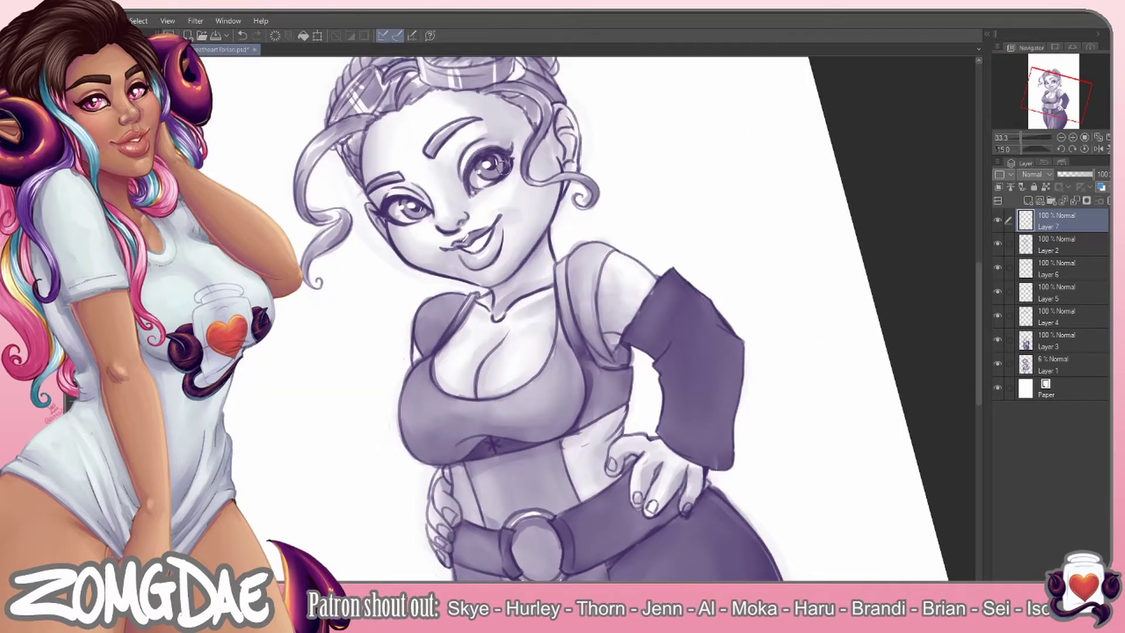
pyautogui.moveTo(501, 167); pyautogui.dragTo(453, 172)
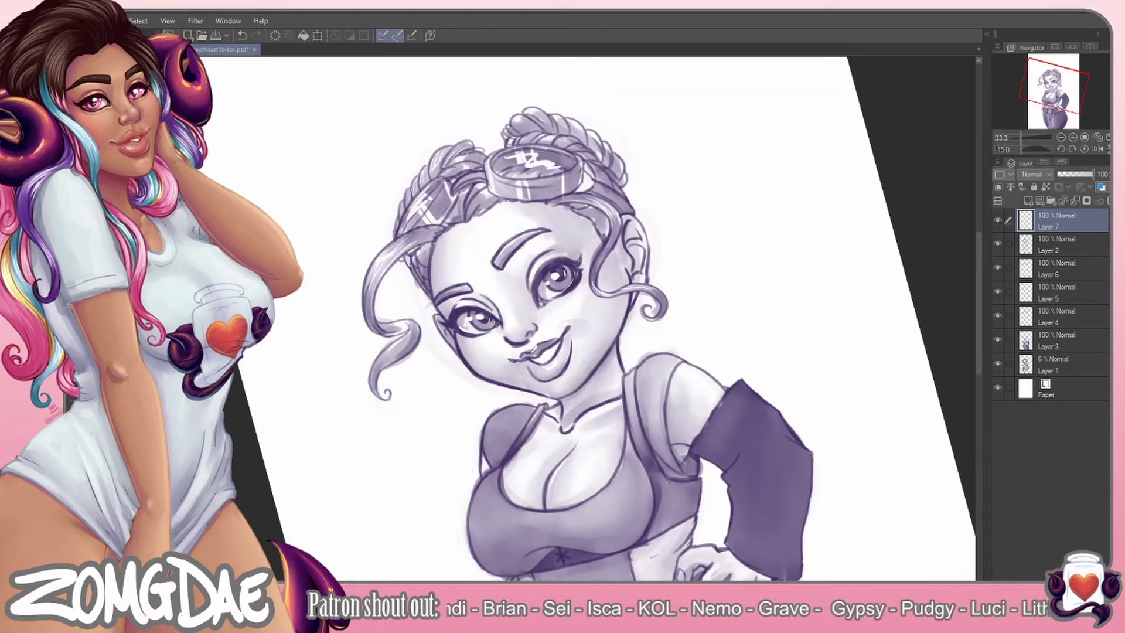
# Add a new layer above the line art and refine the eyes, lashes and eyebrows, with the canvas rotation reset
pyautogui.moveTo(557, 294); pyautogui.dragTo(554, 65)
pyautogui.moveTo(410, 329); pyautogui.dragTo(559, 328)
pyautogui.keyDown('ctrl'); pyautogui.keyDown('shift'); pyautogui.click(560, 316); pyautogui.keyUp('shift'); pyautogui.keyUp('ctrl')
pyautogui.click(1103, 139)
pyautogui.click(1028, 201)
pyautogui.hotkey('ctrl', '@')
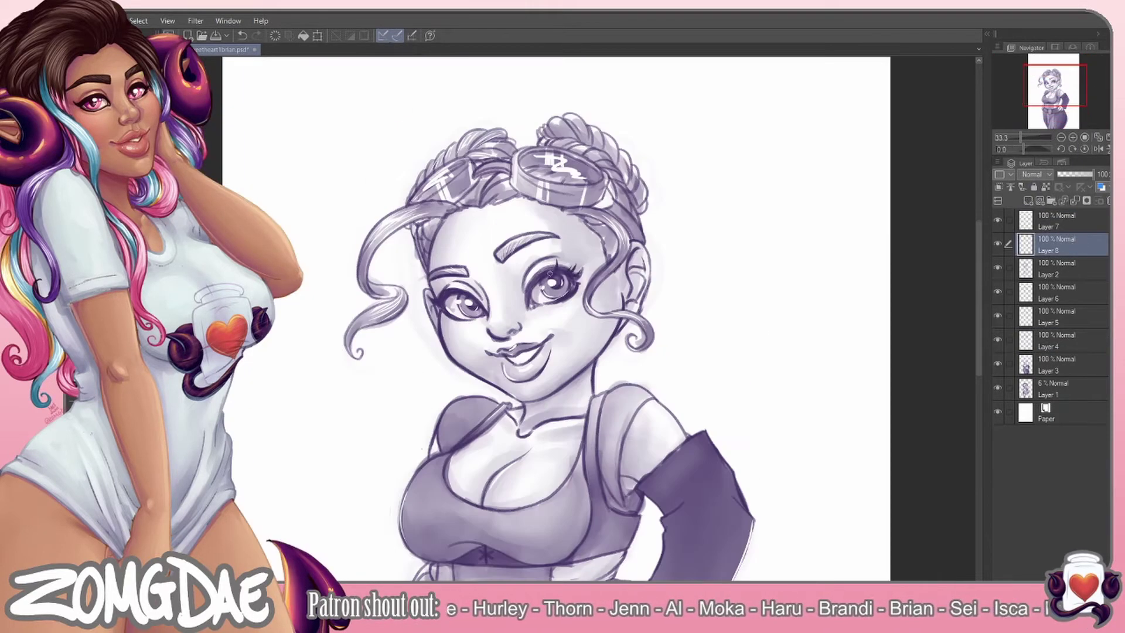
# Group all the figure's layers into a folder, collapse it and make the background layer beneath it active
pyautogui.hotkey('ctrl', '0')
pyautogui.keyDown('shift'); pyautogui.click(1072, 394); pyautogui.keyUp('shift')
pyautogui.hotkey('ctrl', 'g')
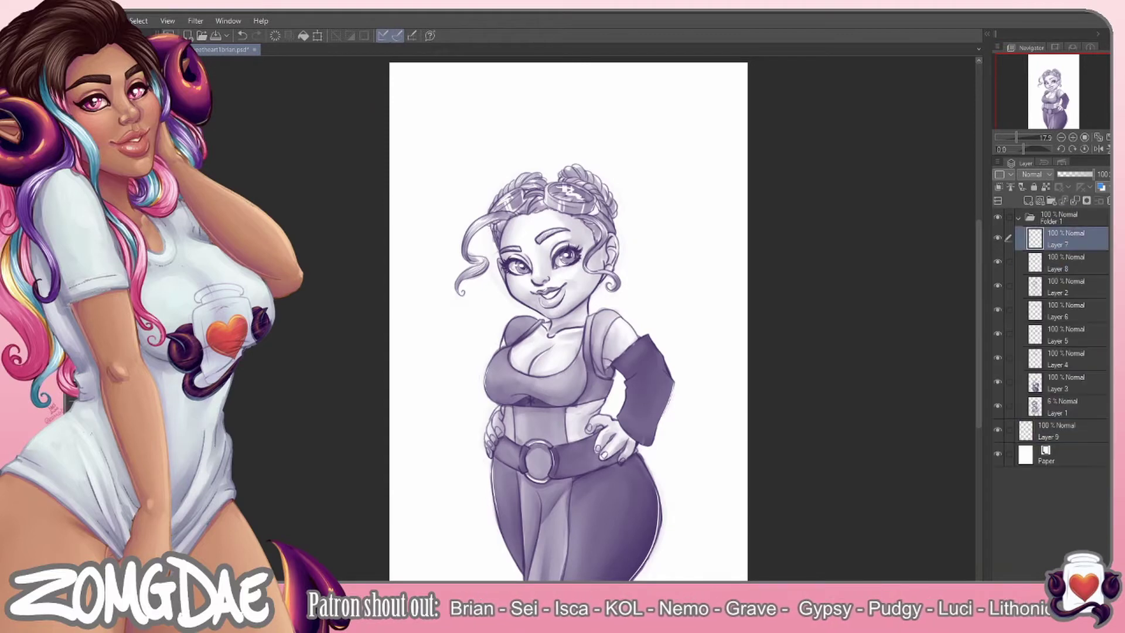
pyautogui.click(1019, 217)
pyautogui.click(1055, 430)
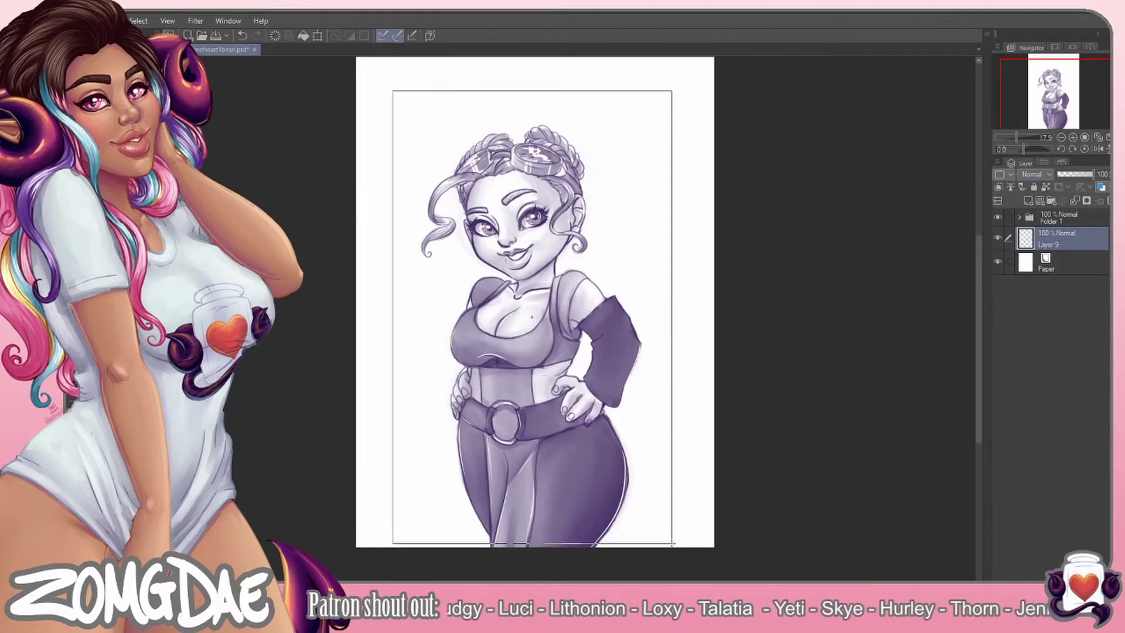
# Fill a rectangular area behind the figure with dark purple and set the background layer's opacity to 35%
pyautogui.hotkey('ctrl', 'a')
pyautogui.hotkey('alt', 'BackSpace')
pyautogui.moveTo(1091, 174); pyautogui.dragTo(1067, 174)
pyautogui.hotkey('ctrl', 'd')
# Expand the layer folder and select the empty area around the figure using the line art on Layer 2
pyautogui.click(1019, 217)
pyautogui.keyDown('ctrl'); pyautogui.click(1036, 286); pyautogui.keyUp('ctrl')
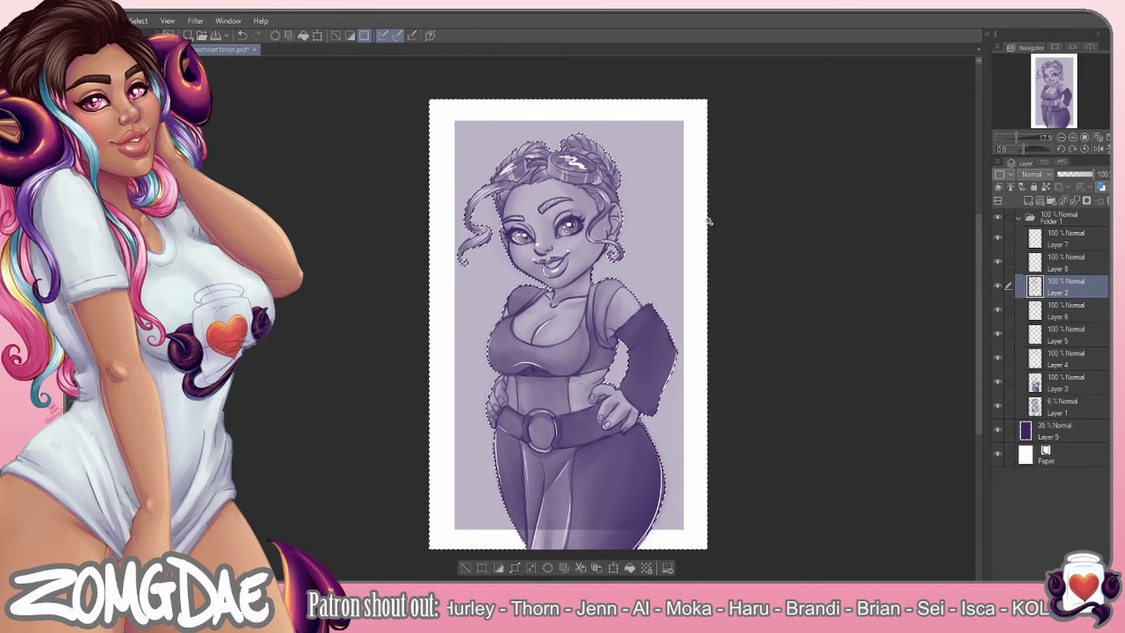
pyautogui.click(139, 20)
pyautogui.click(634, 262)
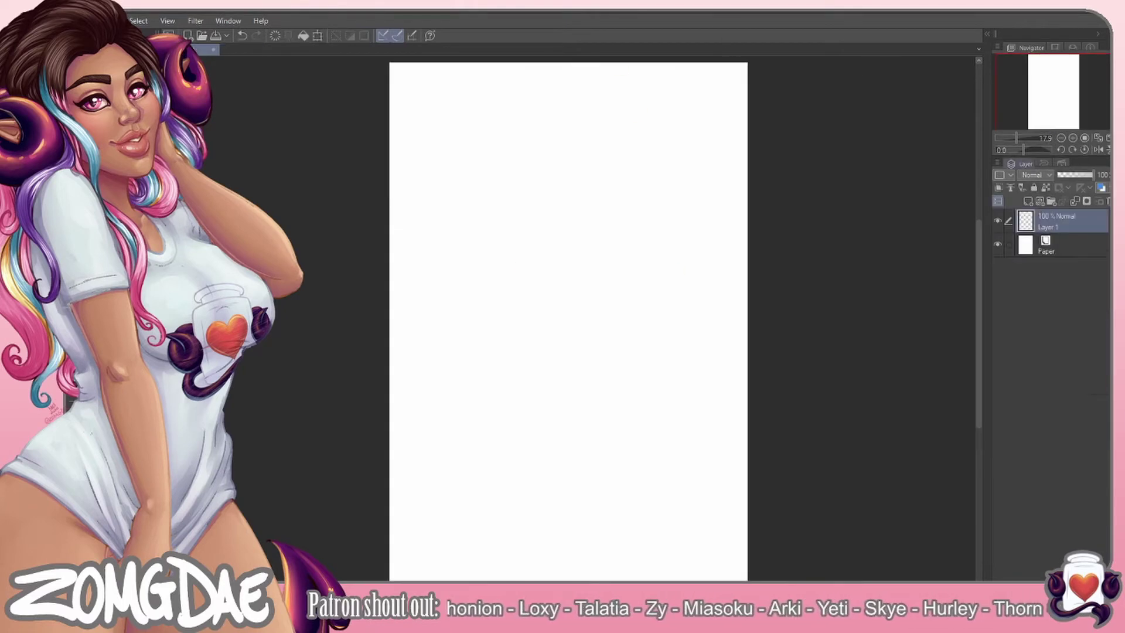
# On a blank canvas, rough in a new character's profile head, brimmed hat, long hair, chest and shoulder
pyautogui.moveTo(536, 205); pyautogui.dragTo(484, 245)
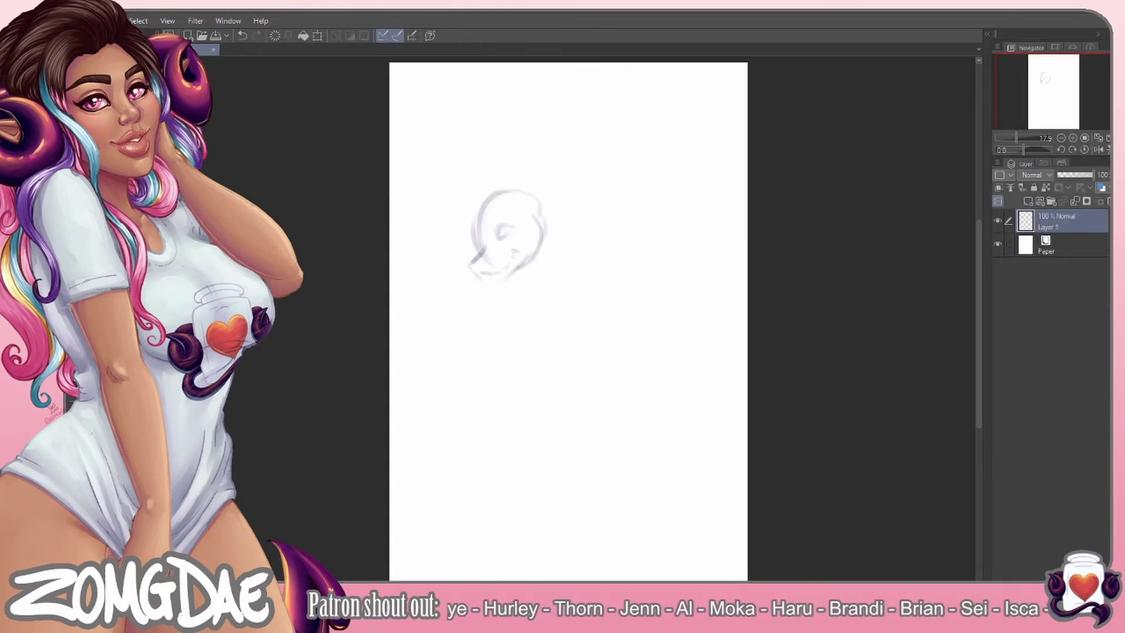
pyautogui.moveTo(548, 187); pyautogui.dragTo(461, 206)
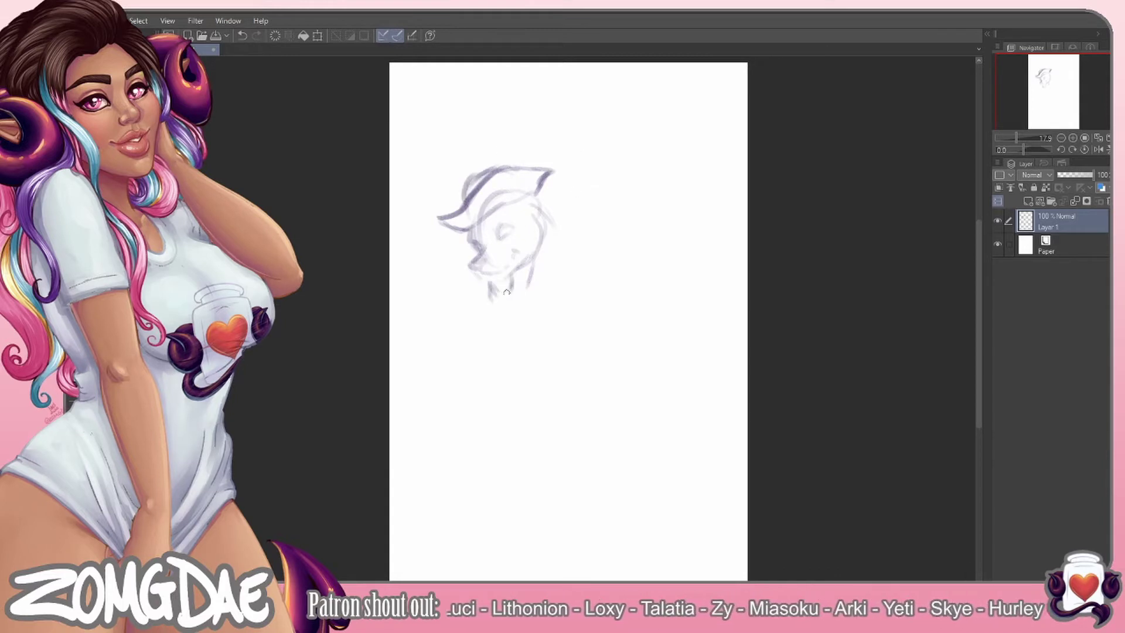
pyautogui.moveTo(481, 236)
pyautogui.mouseDown()
pyautogui.moveTo(520, 189)
pyautogui.moveTo(516, 296)
pyautogui.moveTo(499, 352)
pyautogui.mouseUp()
pyautogui.moveTo(524, 362); pyautogui.dragTo(586, 359)
pyautogui.moveTo(599, 276)
pyautogui.mouseDown()
pyautogui.moveTo(644, 319)
pyautogui.moveTo(642, 337)
pyautogui.mouseUp()
pyautogui.moveTo(592, 310); pyautogui.dragTo(620, 330)
pyautogui.moveTo(538, 201); pyautogui.dragTo(556, 340)
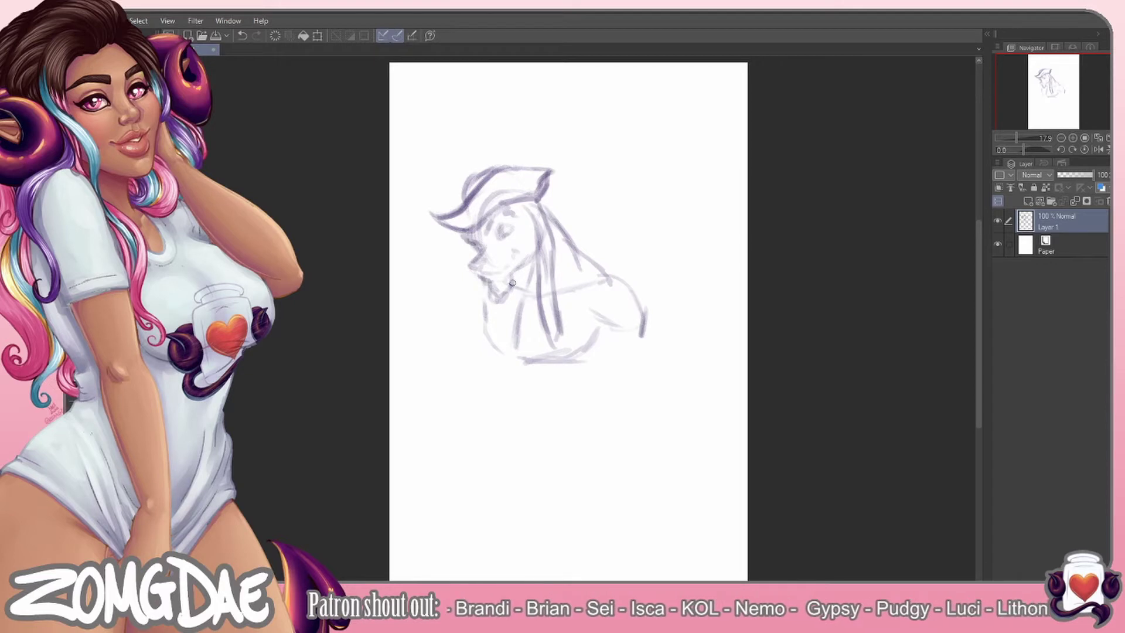
# Reposition the head and upper-body sketch on the canvas with a free transform
pyautogui.hotkey('ctrl', 't')
pyautogui.moveTo(653, 345); pyautogui.dragTo(641, 366)
pyautogui.press('Return')
# Sketch the lower chest, waist, hips and two widely spread legs beneath the upper body
pyautogui.moveTo(615, 321)
pyautogui.mouseDown()
pyautogui.moveTo(597, 375)
pyautogui.moveTo(536, 381)
pyautogui.mouseUp()
pyautogui.moveTo(513, 375); pyautogui.dragTo(515, 449)
pyautogui.moveTo(598, 410); pyautogui.dragTo(554, 475)
pyautogui.moveTo(514, 411)
pyautogui.mouseDown()
pyautogui.moveTo(542, 477)
pyautogui.moveTo(448, 545)
pyautogui.mouseUp()
pyautogui.moveTo(586, 470); pyautogui.dragTo(614, 561)
pyautogui.moveTo(599, 398); pyautogui.dragTo(624, 489)
pyautogui.moveTo(514, 451); pyautogui.dragTo(434, 562)
pyautogui.hotkey('ctrl', 't')
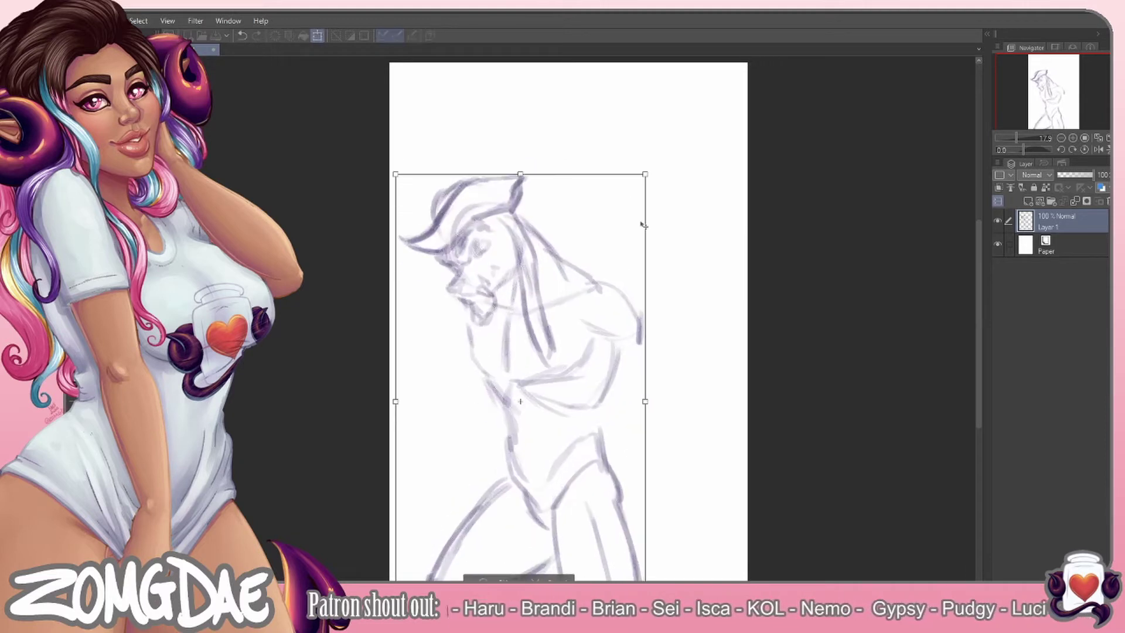
pyautogui.hotkey('ctrl', '-')
pyautogui.press('Escape')
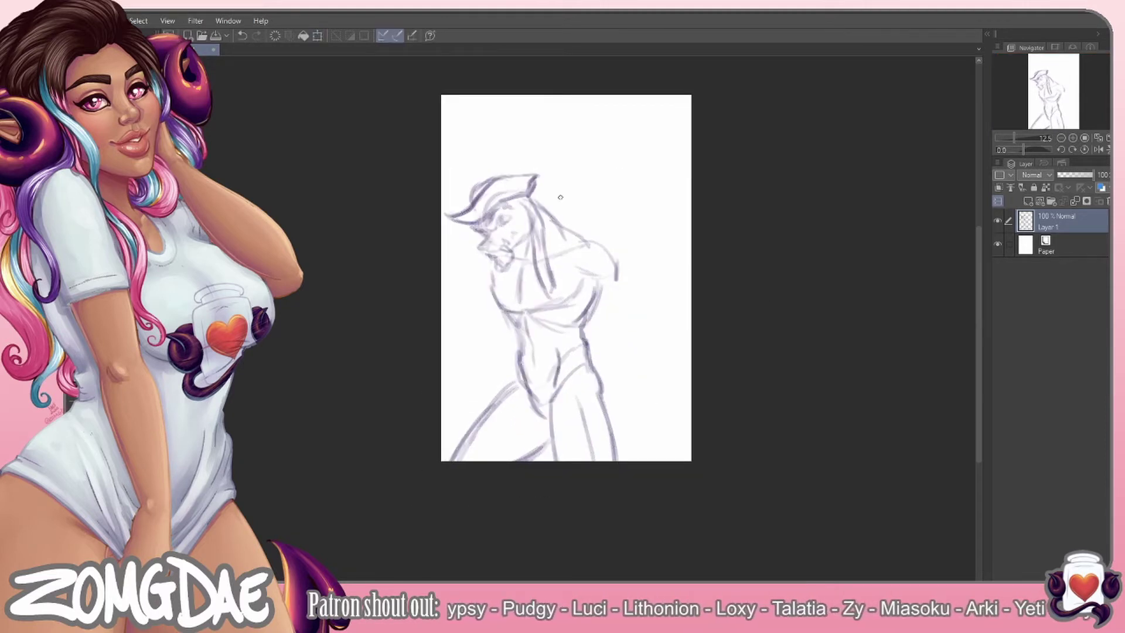
# Rework the shoulder line, then select the head and hat and reposition them with a free transform
pyautogui.moveTo(577, 243); pyautogui.dragTo(621, 281)
pyautogui.moveTo(452, 153); pyautogui.dragTo(448, 246)
pyautogui.hotkey('ctrl', 't')
pyautogui.moveTo(516, 193); pyautogui.dragTo(518, 186)
pyautogui.press('Return')
# Sketch the bent arm with a circle for the elbow and a forearm, adjust the sketch by transform and deselect
pyautogui.moveTo(624, 311); pyautogui.dragTo(662, 305)
pyautogui.moveTo(651, 299)
pyautogui.mouseDown()
pyautogui.moveTo(620, 347)
pyautogui.moveTo(706, 374)
pyautogui.moveTo(697, 398)
pyautogui.mouseUp()
pyautogui.hotkey('ctrl', 't')
pyautogui.press('Return')
pyautogui.hotkey('ctrl', 'd')
# Select the hips and legs and reshape them with a free transform
pyautogui.moveTo(446, 437); pyautogui.dragTo(687, 457)
pyautogui.hotkey('ctrl', 't')
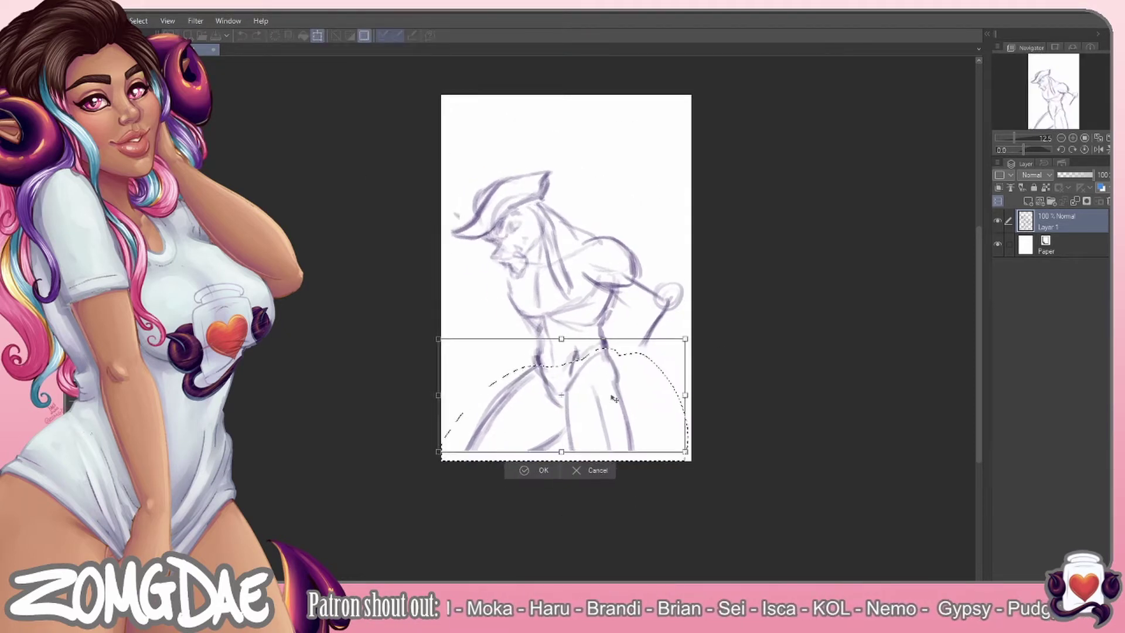
pyautogui.press('Return')
# Select the body below the head and adjust it with a free transform
pyautogui.moveTo(614, 399); pyautogui.dragTo(670, 414)
pyautogui.hotkey('ctrl', 't')
pyautogui.moveTo(743, 467); pyautogui.dragTo(748, 472)
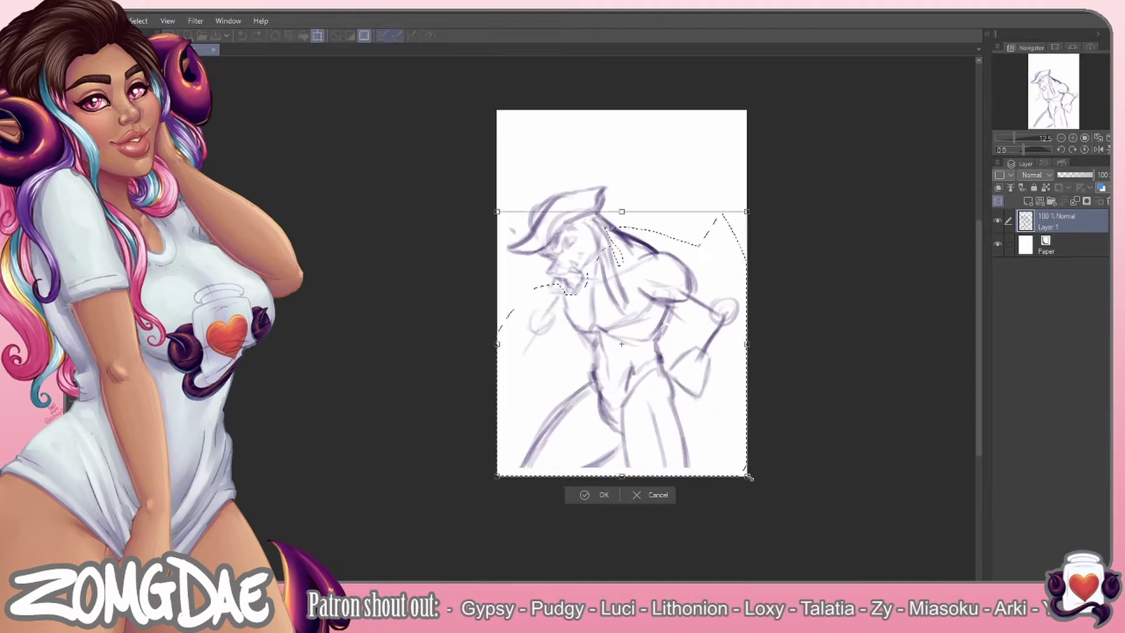
pyautogui.press('Return')
# Sketch the second arm reaching down beneath the chin, with a forearm and a rounded hand
pyautogui.moveTo(559, 308); pyautogui.dragTo(510, 378)
pyautogui.moveTo(518, 346); pyautogui.dragTo(542, 381)
pyautogui.moveTo(505, 349)
pyautogui.mouseDown()
pyautogui.moveTo(510, 392)
pyautogui.moveTo(542, 328)
pyautogui.mouseUp()
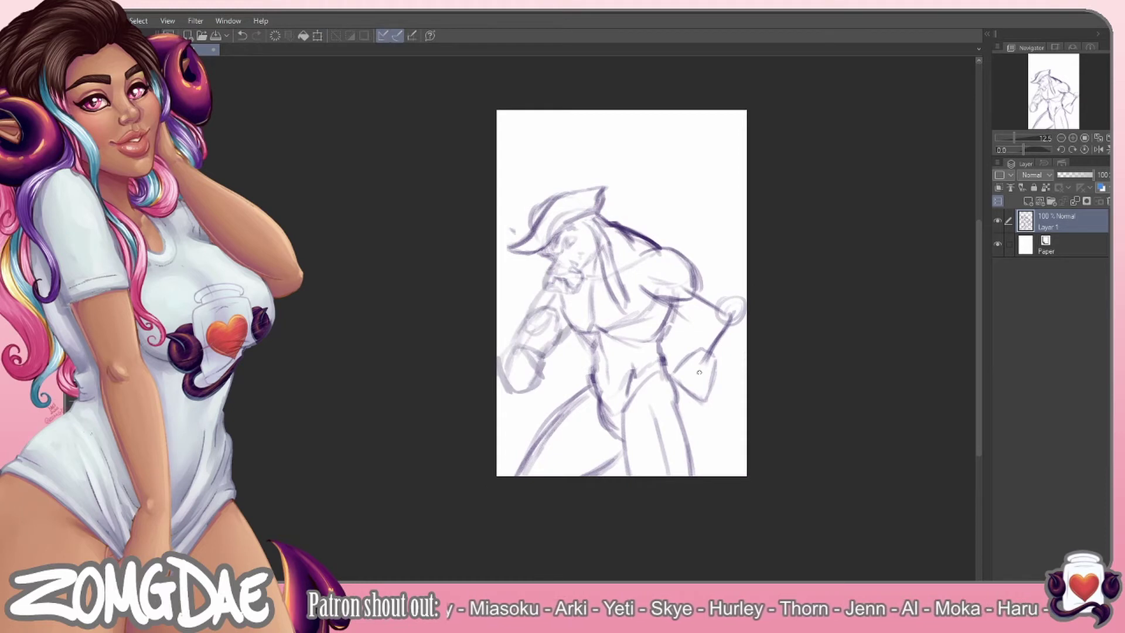
# Select the whole figure and enlarge it slightly with a free transform
pyautogui.moveTo(504, 170); pyautogui.dragTo(504, 445)
pyautogui.hotkey('ctrl', 't')
pyautogui.moveTo(749, 169); pyautogui.dragTo(768, 171)
pyautogui.press('Return')
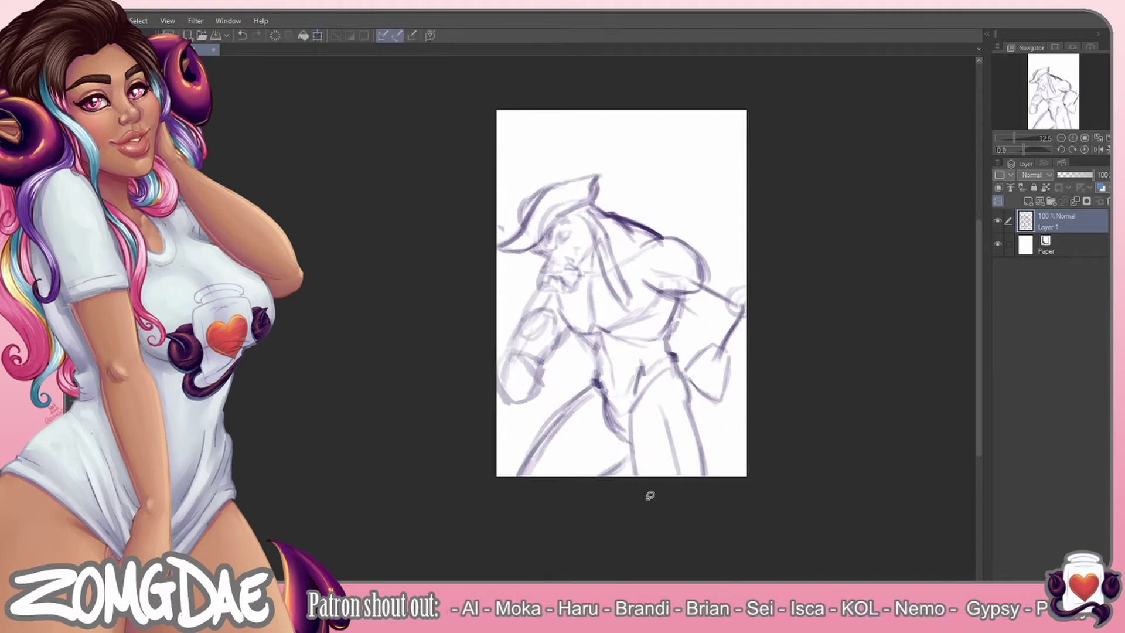
# Add a round emblem to the hat, redraw the lowered hand as a circle and reinforce the chest and waist lines
pyautogui.moveTo(546, 192); pyautogui.dragTo(556, 204)
pyautogui.moveTo(558, 318); pyautogui.dragTo(530, 357)
pyautogui.moveTo(531, 352); pyautogui.dragTo(504, 394)
pyautogui.moveTo(586, 290); pyautogui.dragTo(604, 334)
pyautogui.moveTo(651, 297); pyautogui.dragTo(606, 337)
pyautogui.moveTo(598, 331); pyautogui.dragTo(612, 374)
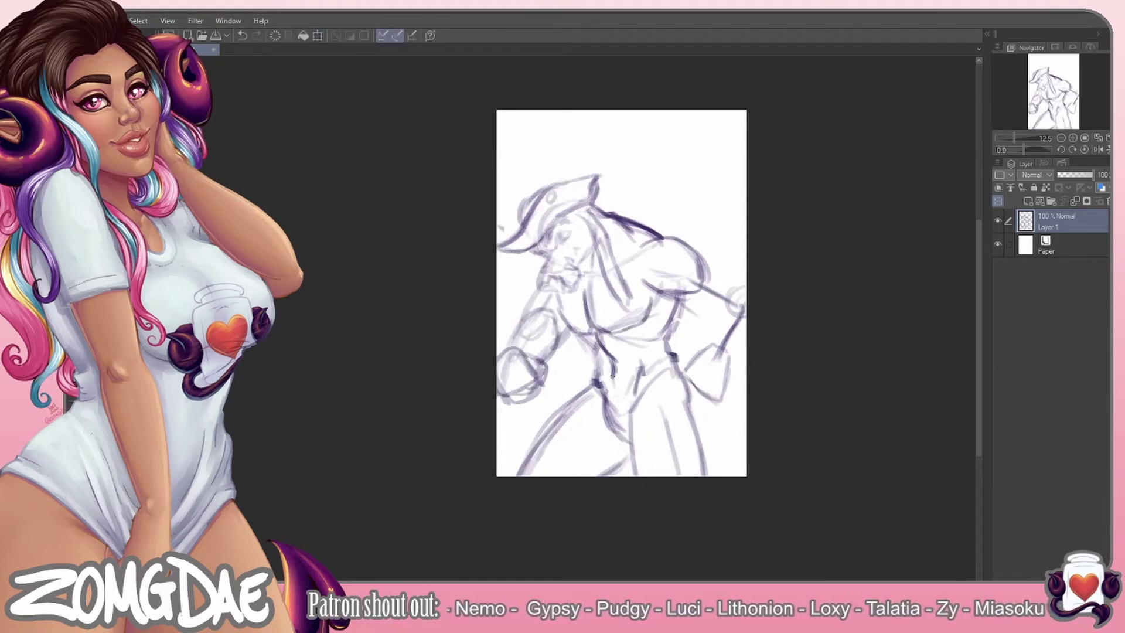
# Lower the sketch layer's opacity to 42% and rough in two large rounded shapes and a tail around the hips
pyautogui.moveTo(1091, 174); pyautogui.dragTo(1072, 174)
pyautogui.moveTo(644, 340); pyautogui.dragTo(603, 440)
pyautogui.moveTo(580, 319); pyautogui.dragTo(527, 410)
pyautogui.moveTo(739, 399); pyautogui.dragTo(729, 417)
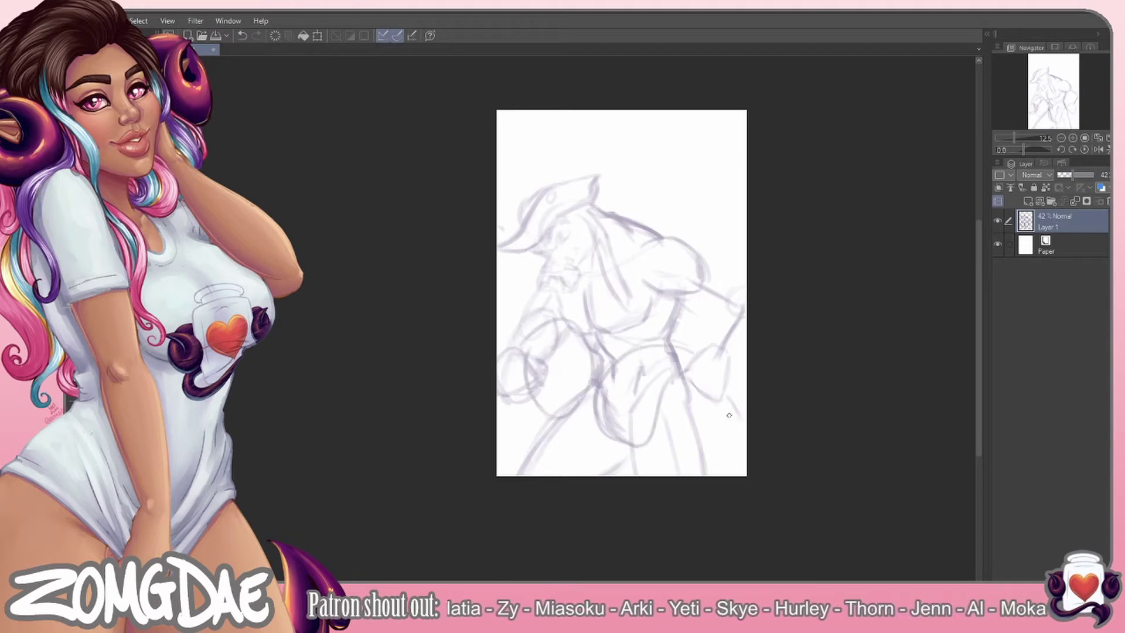
pyautogui.moveTo(744, 363); pyautogui.dragTo(726, 436)
# Scale the sketch down slightly with a free transform so it fits inside the canvas
pyautogui.hotkey('ctrl', 't')
pyautogui.moveTo(752, 179)
pyautogui.mouseDown()
pyautogui.moveTo(713, 269)
pyautogui.moveTo(668, 296)
pyautogui.mouseUp()
pyautogui.press('Return')
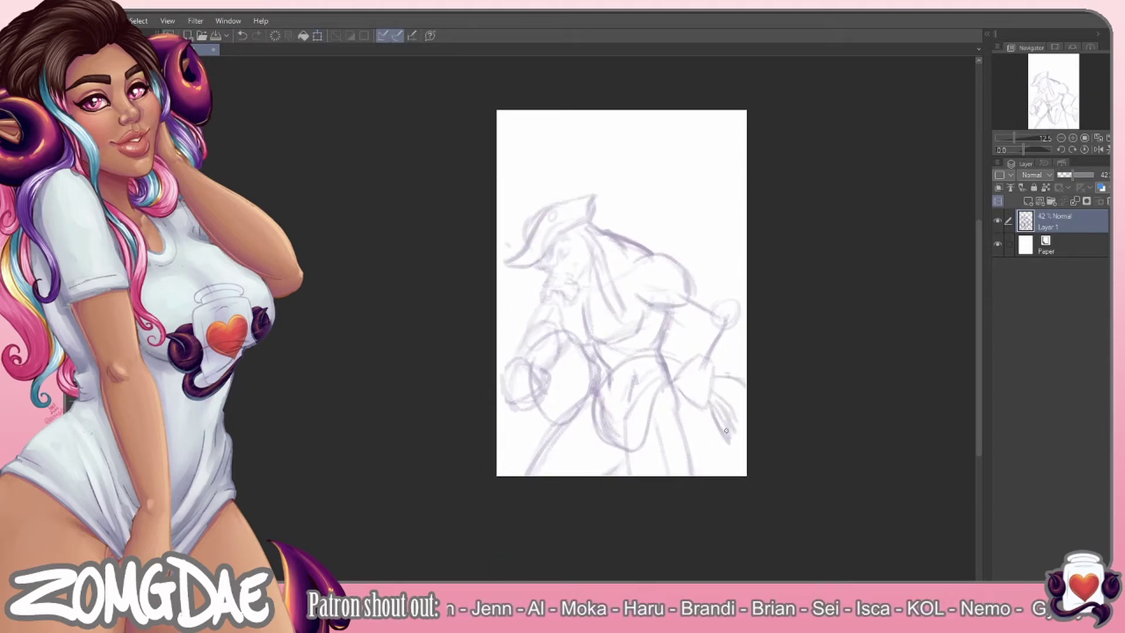
# Sketch an eye, mouth and fins on the fish at the hip, and facial features on the rounded shape beside it
pyautogui.moveTo(656, 337); pyautogui.dragTo(607, 384)
pyautogui.moveTo(682, 345); pyautogui.dragTo(652, 356)
pyautogui.moveTo(636, 431); pyautogui.dragTo(633, 413)
pyautogui.moveTo(682, 381); pyautogui.dragTo(651, 428)
pyautogui.moveTo(626, 412); pyautogui.dragTo(622, 399)
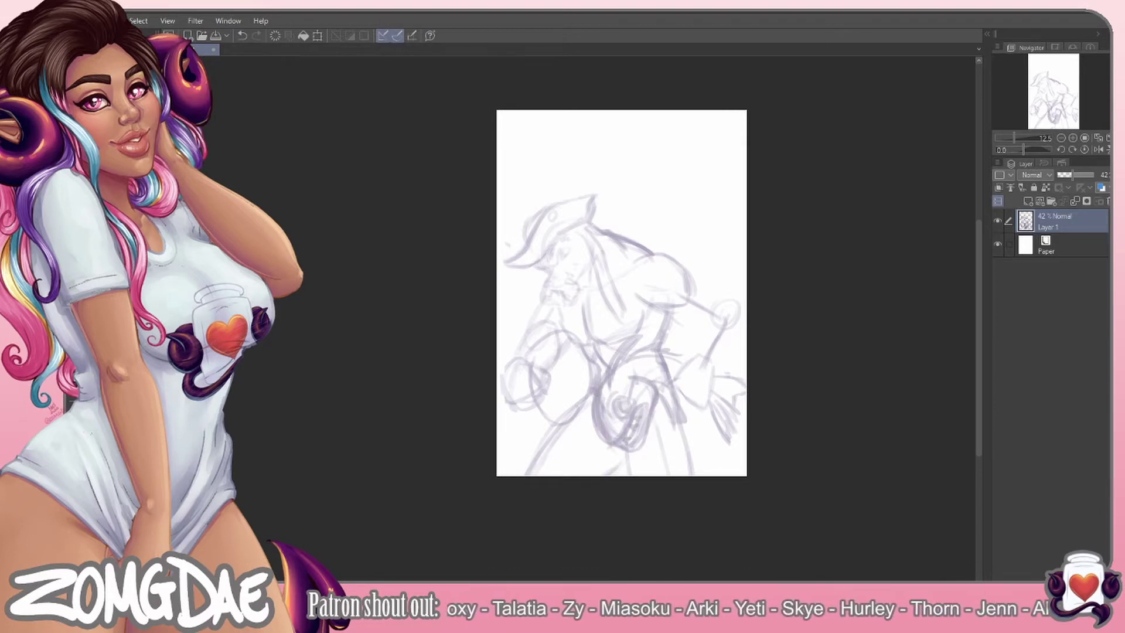
pyautogui.moveTo(577, 320)
pyautogui.mouseDown()
pyautogui.moveTo(564, 371)
pyautogui.moveTo(575, 413)
pyautogui.mouseUp()
pyautogui.moveTo(529, 405); pyautogui.dragTo(508, 448)
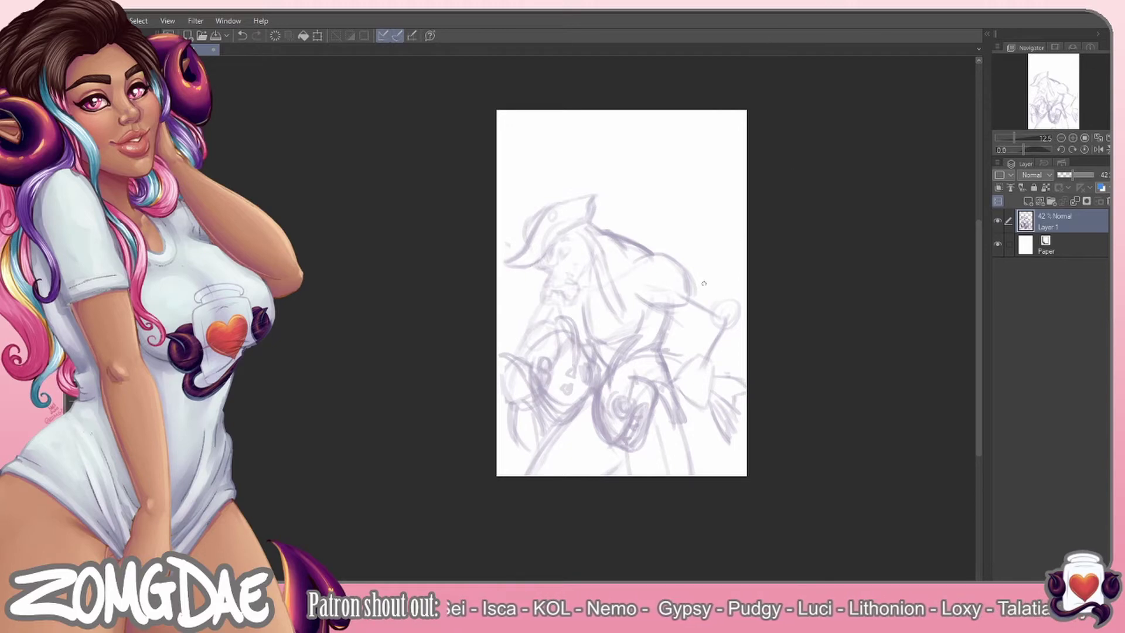
# Create a new layer above the rough and draw the beast face's eye, brow, snout, jaw and fang
pyautogui.hotkey('ctrl', 't')
pyautogui.press('Return')
pyautogui.hotkey('ctrl', 'shift', 'n')
pyautogui.scroll(4, 831, 339)
pyautogui.moveTo(495, 356); pyautogui.dragTo(523, 350)
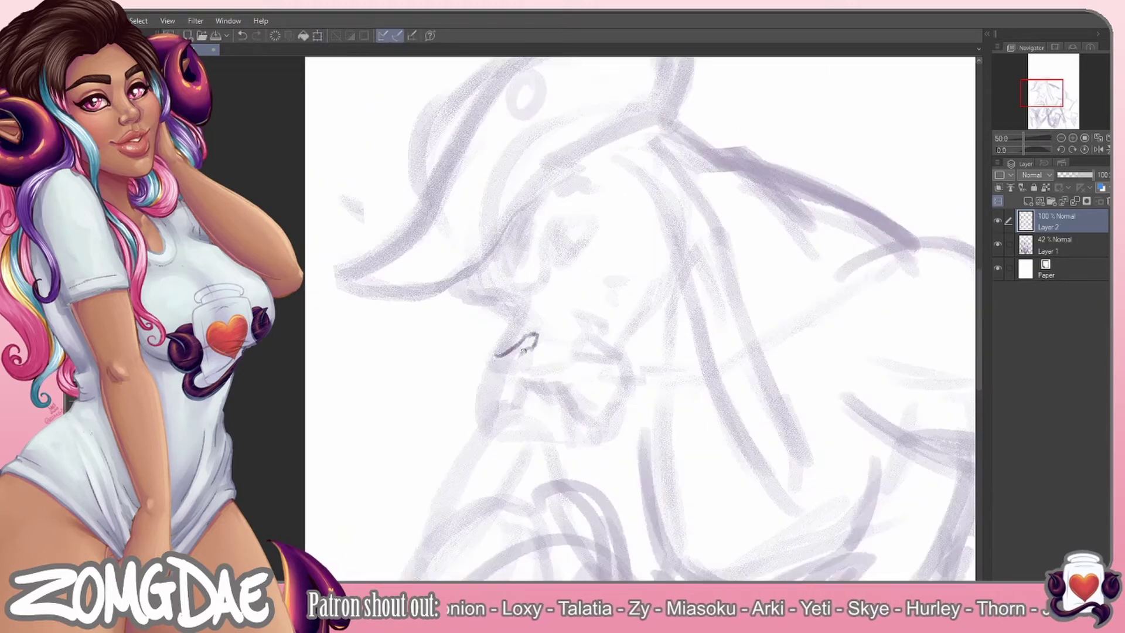
pyautogui.moveTo(523, 280); pyautogui.dragTo(505, 348)
pyautogui.moveTo(505, 221)
pyautogui.mouseDown()
pyautogui.moveTo(551, 265)
pyautogui.moveTo(518, 287)
pyautogui.mouseUp()
pyautogui.moveTo(591, 293); pyautogui.dragTo(530, 371)
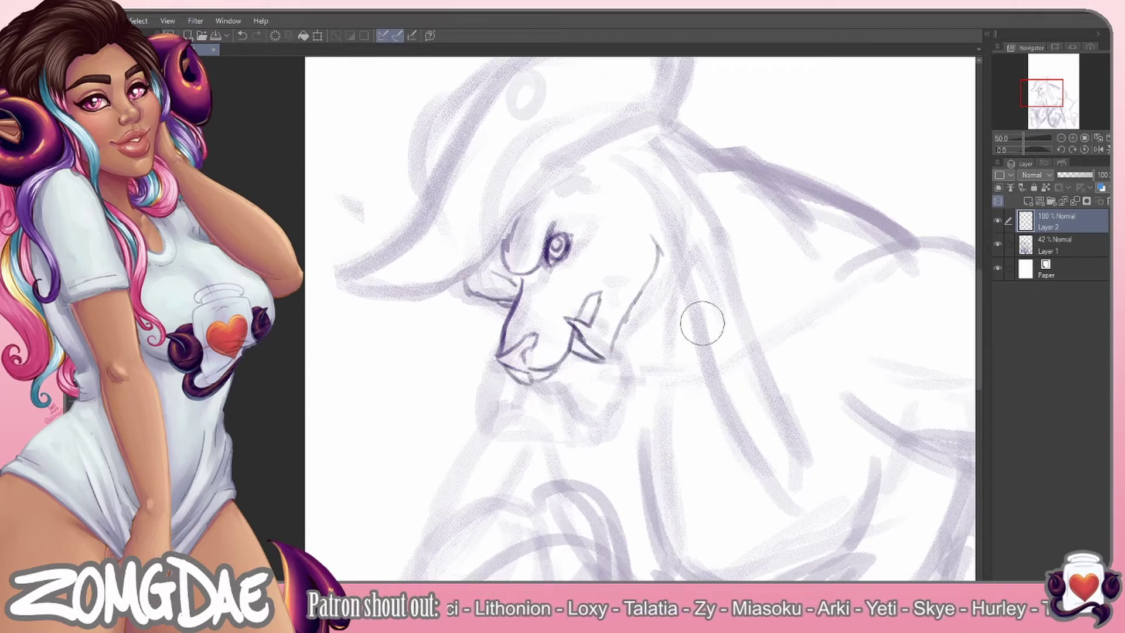
pyautogui.moveTo(598, 297); pyautogui.dragTo(586, 340)
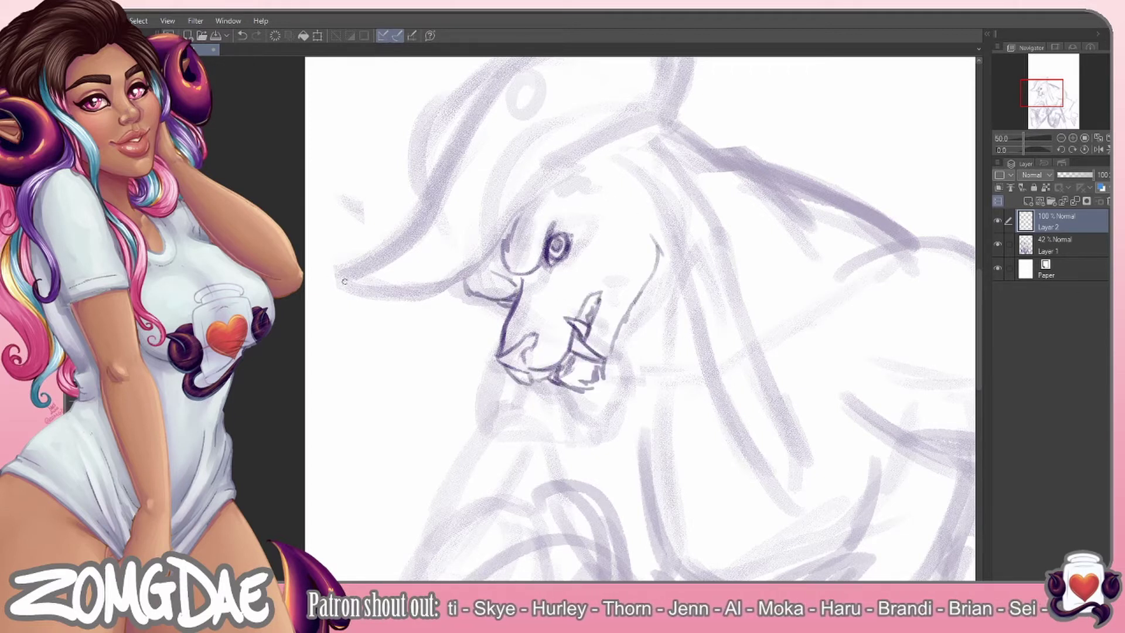
# Draw the pirate hat's curved brim, pointed tip, crown and round emblem over the rough lines
pyautogui.moveTo(344, 281); pyautogui.dragTo(468, 270)
pyautogui.moveTo(411, 282); pyautogui.dragTo(616, 129)
pyautogui.moveTo(339, 270); pyautogui.dragTo(504, 64)
pyautogui.moveTo(501, 88); pyautogui.dragTo(533, 88)
pyautogui.moveTo(644, 293); pyautogui.dragTo(586, 411)
pyautogui.moveTo(688, 115); pyautogui.dragTo(800, 170)
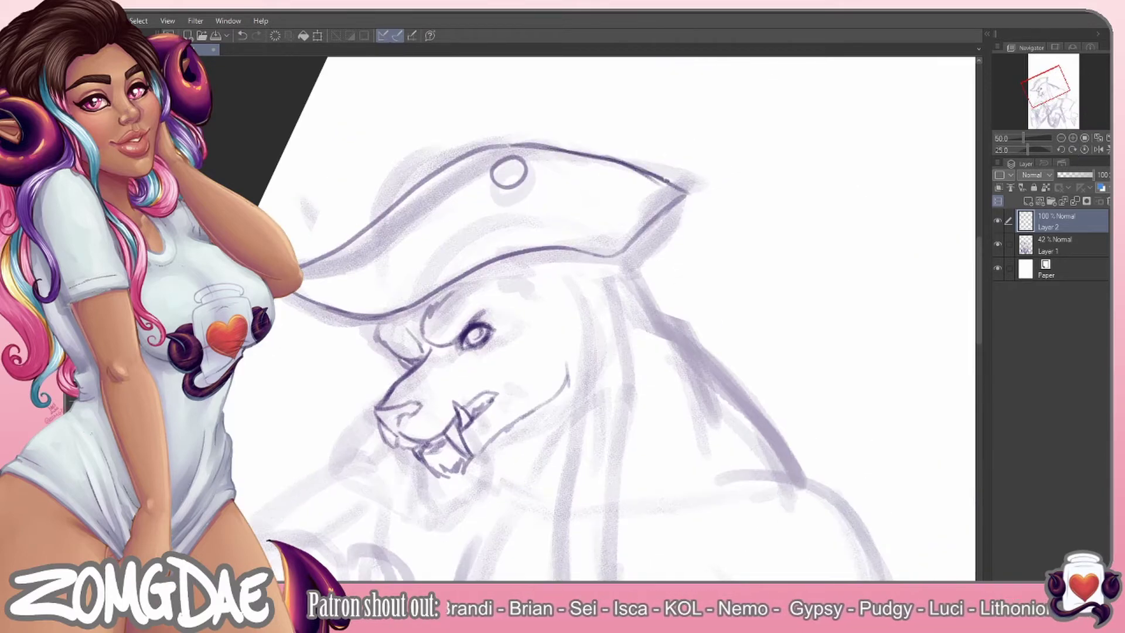
pyautogui.moveTo(378, 217); pyautogui.dragTo(449, 159)
# Draw jagged fur along the forehead, cheek and jaw, plus a furry tuft on the chin
pyautogui.moveTo(527, 310); pyautogui.dragTo(568, 366)
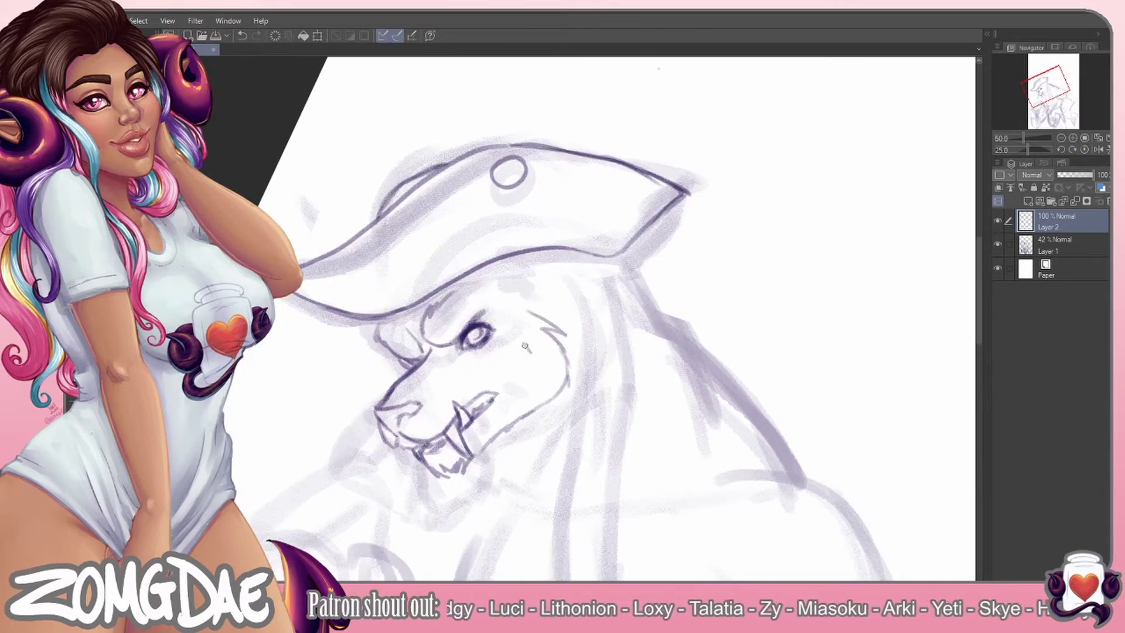
pyautogui.moveTo(466, 284); pyautogui.dragTo(504, 267)
pyautogui.moveTo(498, 290); pyautogui.dragTo(530, 352)
pyautogui.moveTo(586, 381); pyautogui.dragTo(494, 446)
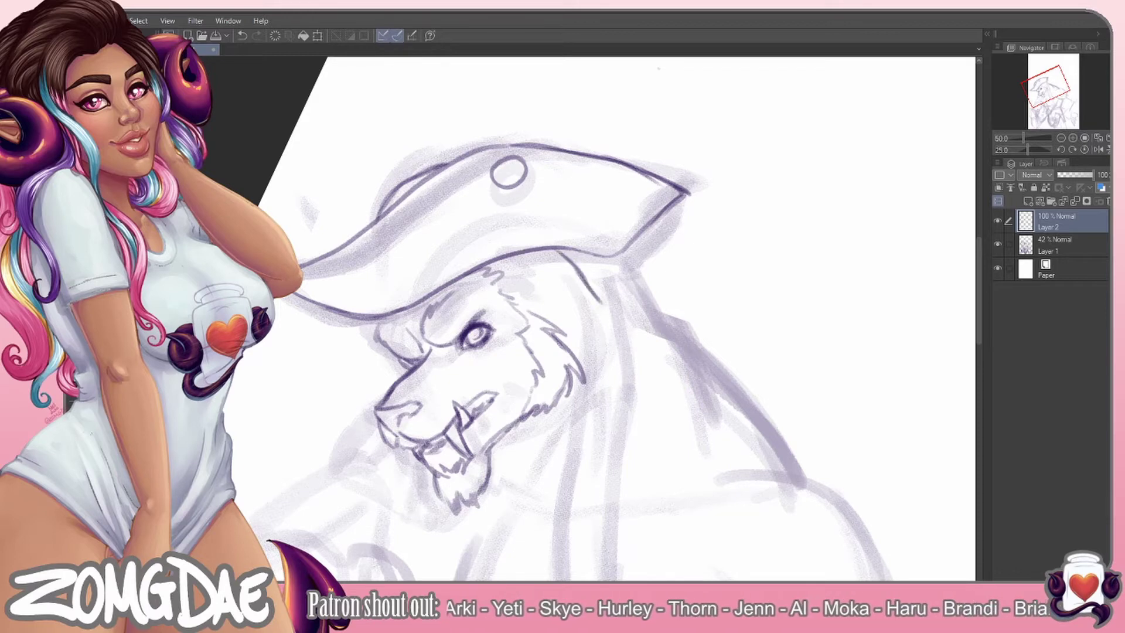
# Draw the shaggy mane flowing from under the hat down the back of the neck
pyautogui.moveTo(581, 252); pyautogui.dragTo(674, 291)
pyautogui.moveTo(562, 276); pyautogui.dragTo(644, 328)
pyautogui.moveTo(627, 287); pyautogui.dragTo(794, 405)
pyautogui.moveTo(650, 249); pyautogui.dragTo(598, 269)
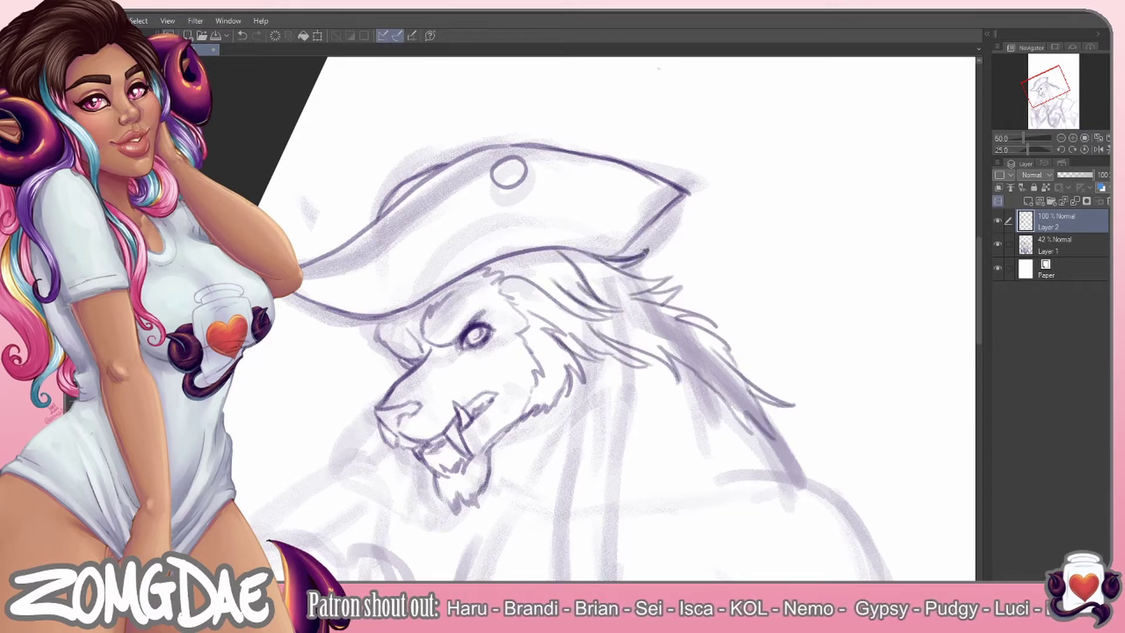
# Extend the chin tuft into a tied beard ending in a curled tip
pyautogui.press('-')
pyautogui.press('-')
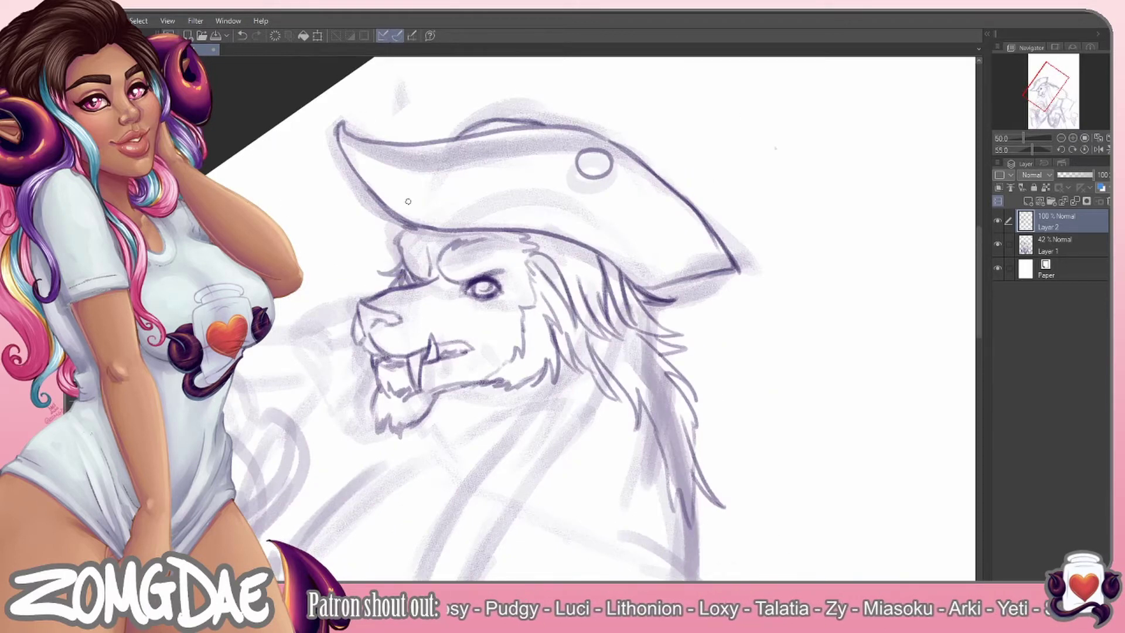
pyautogui.moveTo(408, 201); pyautogui.dragTo(490, 117)
pyautogui.moveTo(487, 344); pyautogui.dragTo(463, 369)
pyautogui.moveTo(457, 316)
pyautogui.mouseDown()
pyautogui.moveTo(481, 360)
pyautogui.moveTo(431, 399)
pyautogui.mouseUp()
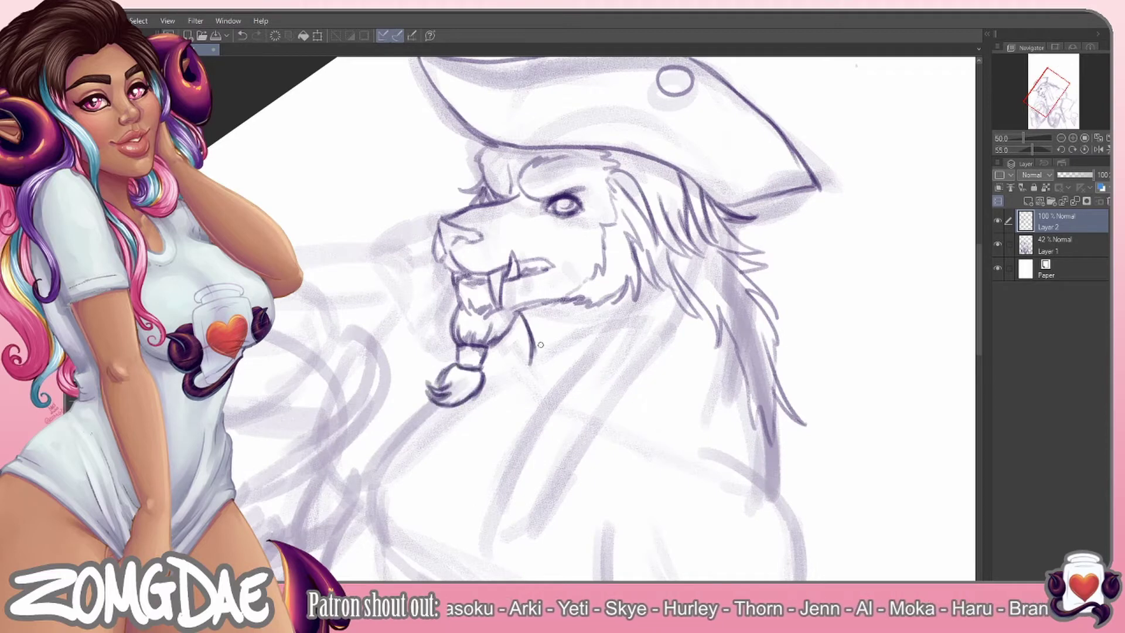
# Draw the shirt collar and the open neckline below the beard
pyautogui.moveTo(601, 392); pyautogui.dragTo(754, 290)
pyautogui.press('-')
pyautogui.press('-')
pyautogui.press('-')
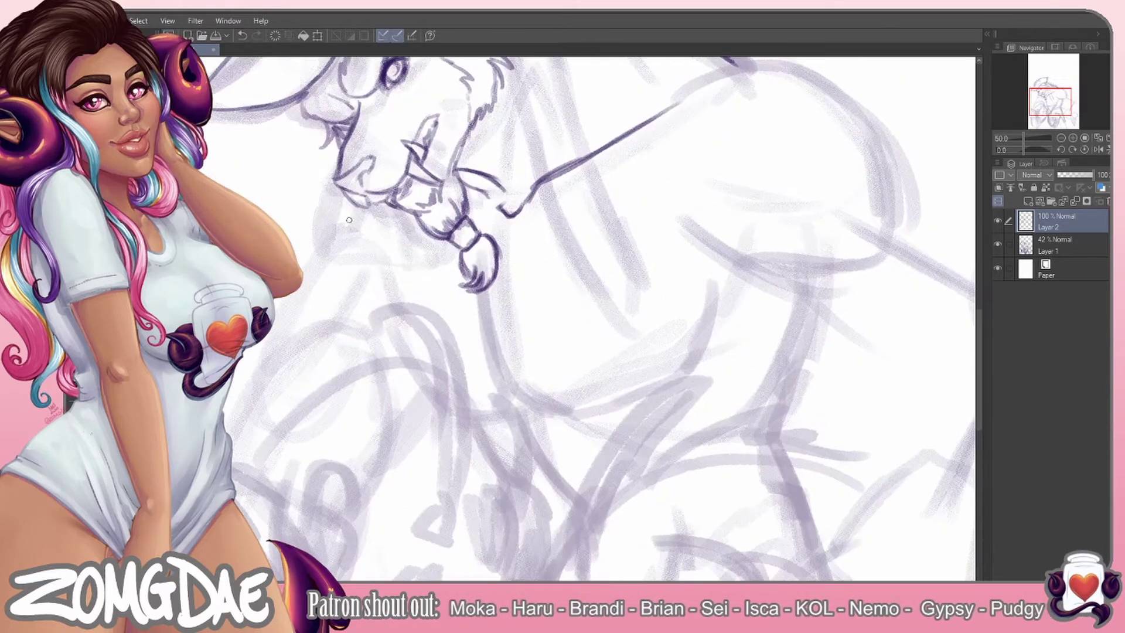
pyautogui.moveTo(349, 220); pyautogui.dragTo(325, 319)
pyautogui.moveTo(580, 126)
pyautogui.mouseDown()
pyautogui.moveTo(522, 252)
pyautogui.moveTo(493, 451)
pyautogui.mouseUp()
pyautogui.moveTo(636, 126); pyautogui.dragTo(621, 240)
# Draw the bent arm's outline from shoulder to forearm, with dark folds at the inner elbow
pyautogui.moveTo(621, 240)
pyautogui.mouseDown()
pyautogui.moveTo(355, 231)
pyautogui.moveTo(167, 113)
pyautogui.mouseUp()
pyautogui.moveTo(533, 320); pyautogui.dragTo(454, 472)
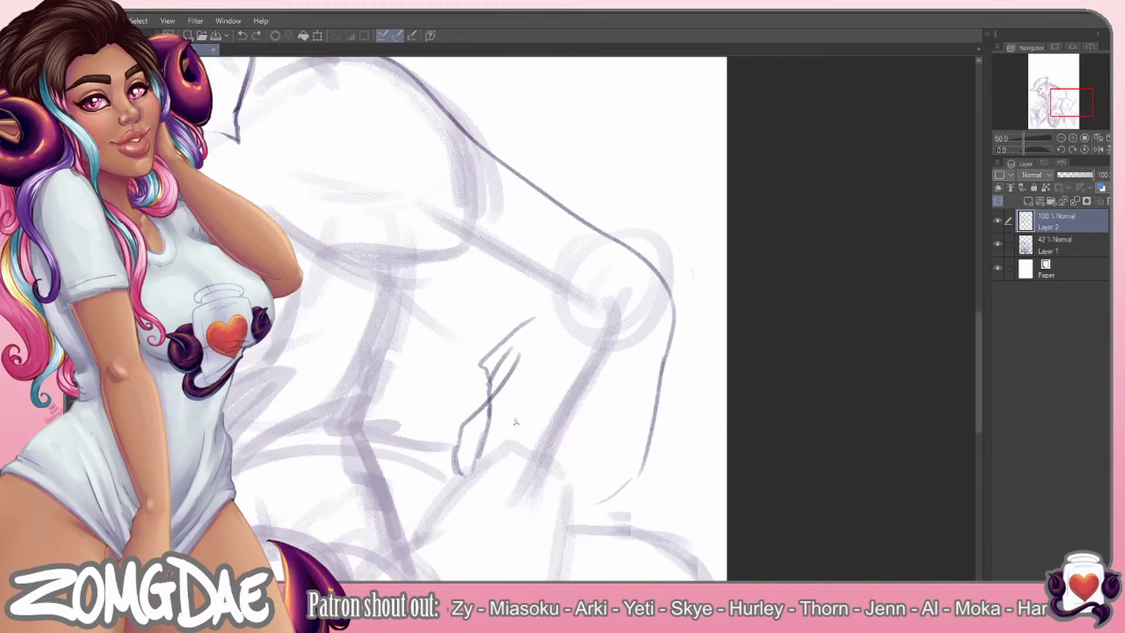
pyautogui.moveTo(516, 422); pyautogui.dragTo(469, 521)
pyautogui.moveTo(387, 276); pyautogui.dragTo(468, 276)
pyautogui.hotkey('ctrl', '0')
pyautogui.hotkey('ctrl', '+')
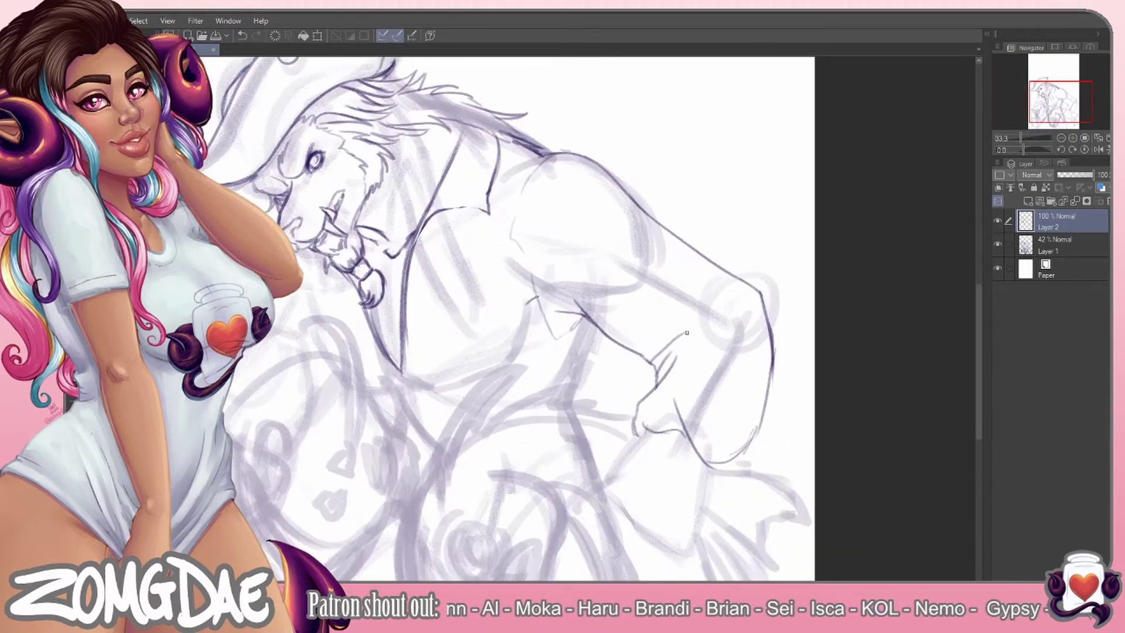
pyautogui.moveTo(686, 333); pyautogui.dragTo(645, 403)
pyautogui.moveTo(586, 351); pyautogui.dragTo(660, 330)
# Draw the vertical straps down the chest and the band across the lower torso
pyautogui.moveTo(519, 188); pyautogui.dragTo(551, 406)
pyautogui.moveTo(544, 186); pyautogui.dragTo(570, 398)
pyautogui.moveTo(388, 232); pyautogui.dragTo(413, 350)
pyautogui.moveTo(372, 269)
pyautogui.mouseDown()
pyautogui.moveTo(404, 350)
pyautogui.moveTo(532, 362)
pyautogui.mouseUp()
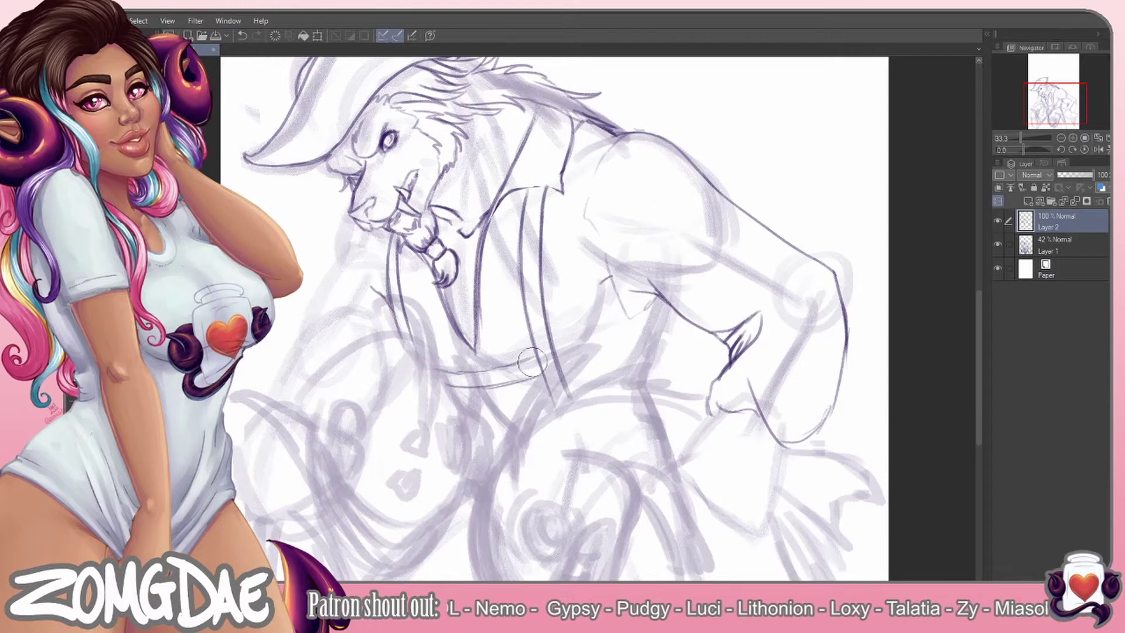
# Draw the side of the waist and the contours of both trouser legs
pyautogui.moveTo(585, 282); pyautogui.dragTo(530, 157)
pyautogui.moveTo(613, 150); pyautogui.dragTo(585, 279)
pyautogui.moveTo(673, 268); pyautogui.dragTo(603, 496)
pyautogui.moveTo(413, 305); pyautogui.dragTo(612, 299)
pyautogui.moveTo(586, 293); pyautogui.dragTo(674, 381)
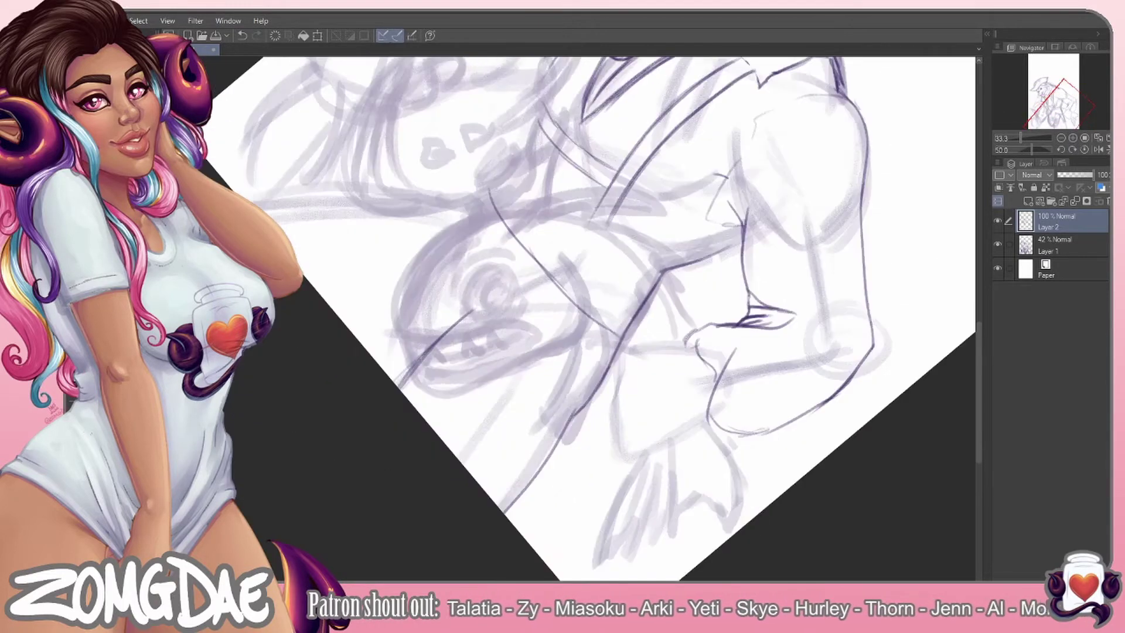
pyautogui.moveTo(510, 178); pyautogui.dragTo(639, 299)
pyautogui.hotkey('ctrl', '@')
pyautogui.moveTo(439, 281); pyautogui.dragTo(302, 478)
# Draw the belt with an oval buckle, the waist sash above it and the trouser seams
pyautogui.moveTo(504, 346); pyautogui.dragTo(515, 479)
pyautogui.moveTo(469, 264); pyautogui.dragTo(531, 374)
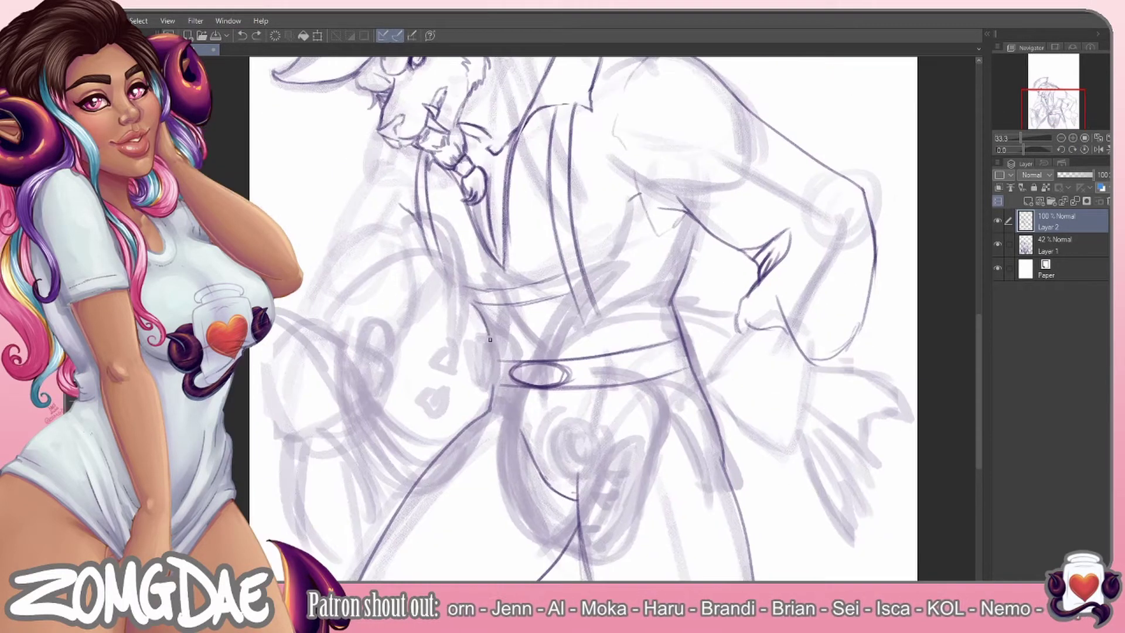
pyautogui.moveTo(490, 333); pyautogui.dragTo(677, 309)
pyautogui.moveTo(677, 370); pyautogui.dragTo(733, 560)
pyautogui.moveTo(586, 460); pyautogui.dragTo(582, 561)
pyautogui.moveTo(495, 350); pyautogui.dragTo(497, 390)
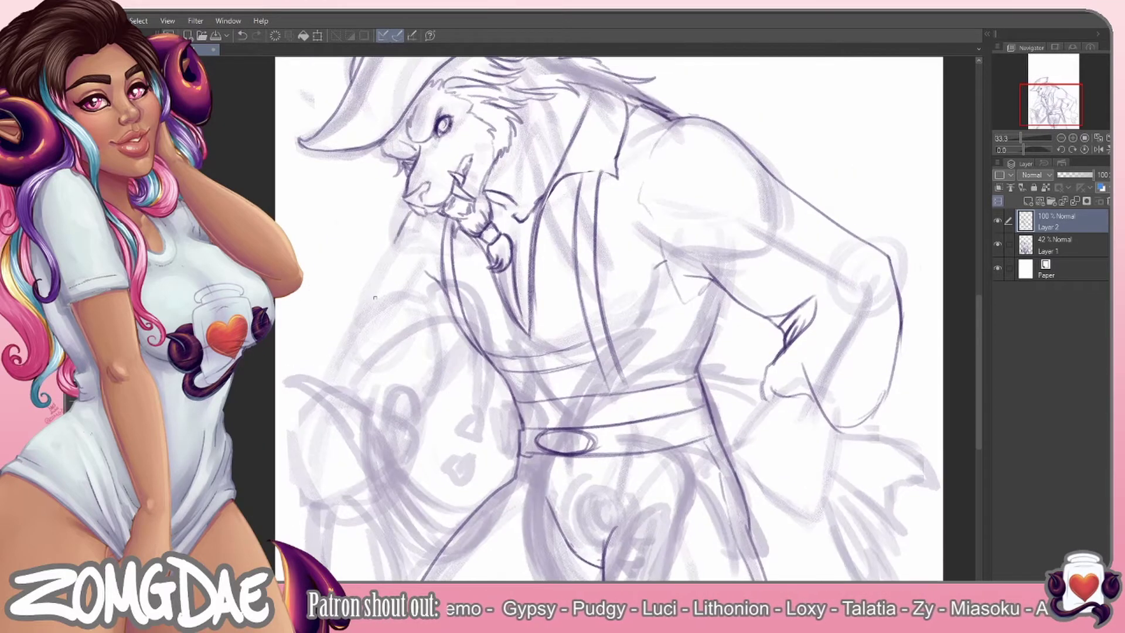
# Draw the lowered arm with its gripping hand, and the fish's rear body section below the bent arm
pyautogui.moveTo(520, 280); pyautogui.dragTo(564, 276)
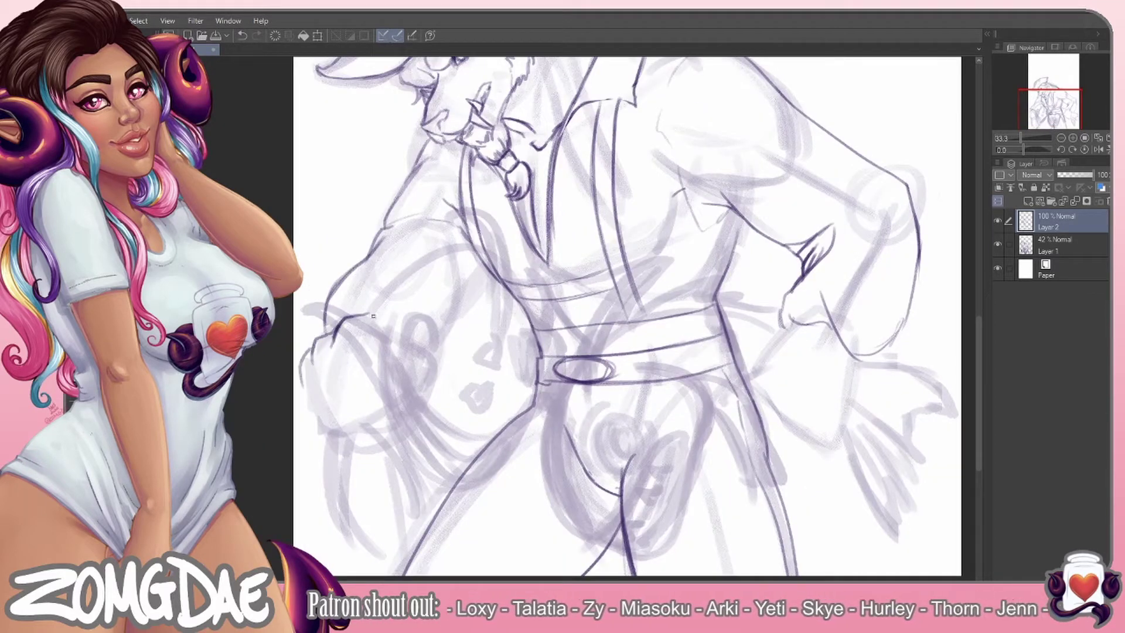
pyautogui.moveTo(373, 316)
pyautogui.mouseDown()
pyautogui.moveTo(375, 392)
pyautogui.moveTo(333, 412)
pyautogui.mouseUp()
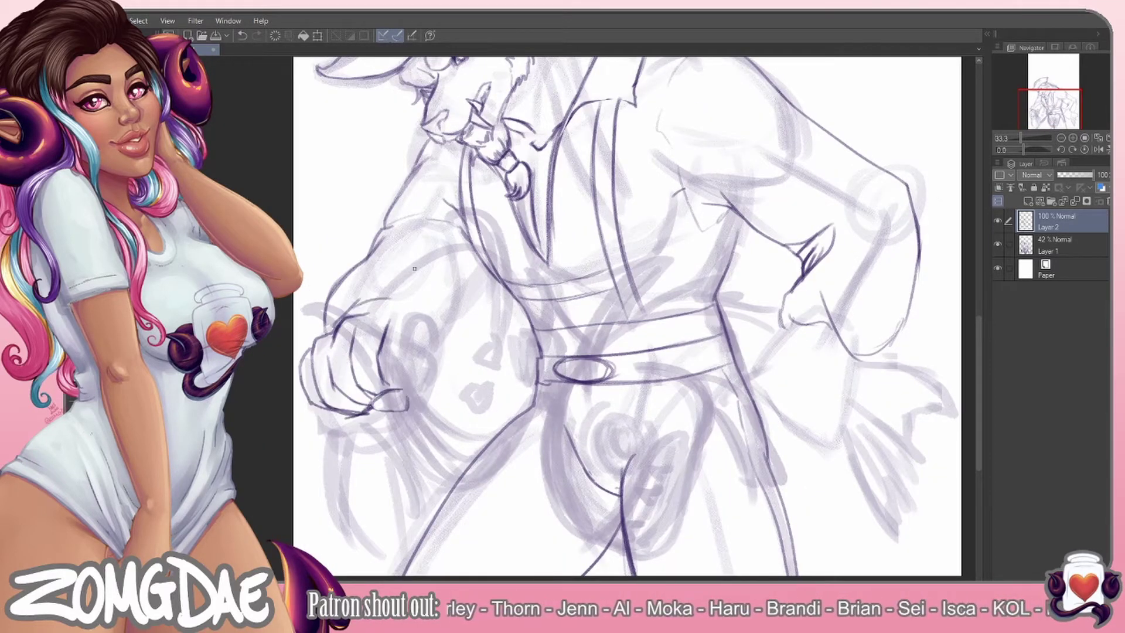
pyautogui.moveTo(415, 268); pyautogui.dragTo(321, 217)
pyautogui.moveTo(660, 329); pyautogui.dragTo(692, 366)
pyautogui.moveTo(753, 314); pyautogui.dragTo(744, 388)
pyautogui.moveTo(661, 327); pyautogui.dragTo(697, 287)
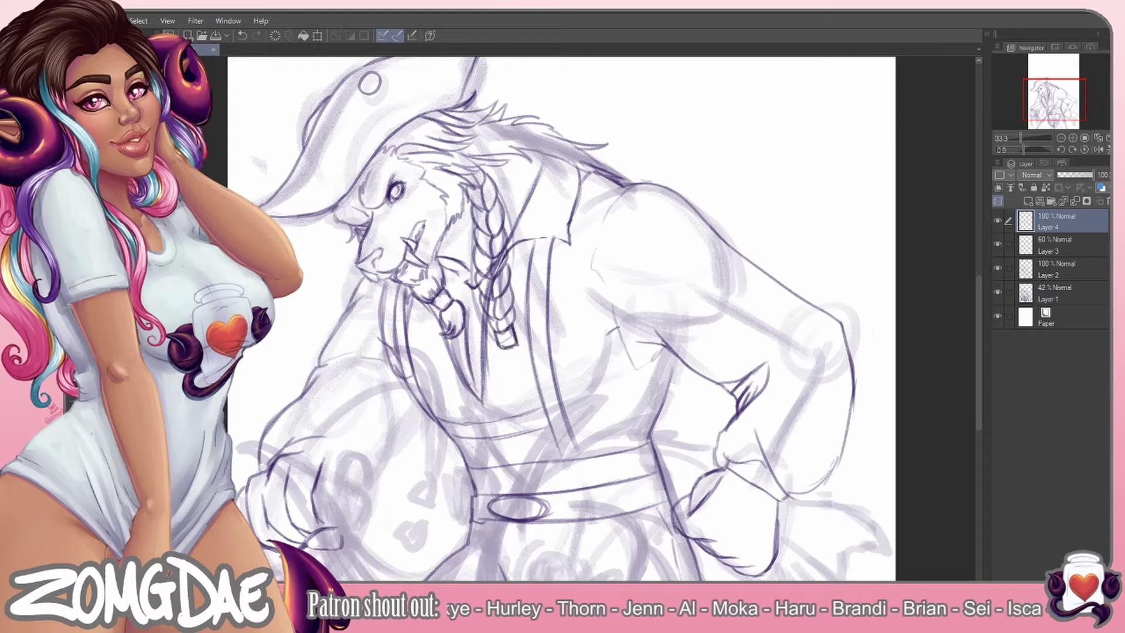
# Finish the two long braids hanging beside the face and merge them into the line layer
pyautogui.moveTo(507, 346); pyautogui.dragTo(524, 404)
pyautogui.moveTo(404, 283); pyautogui.dragTo(388, 334)
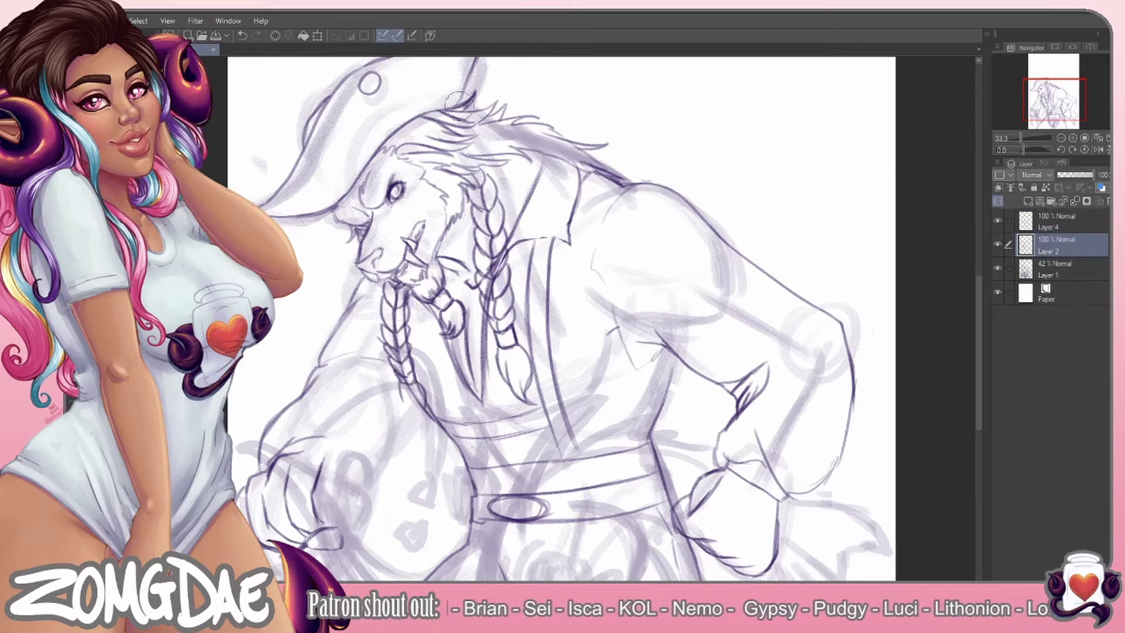
pyautogui.hotkey('ctrl', 'e')
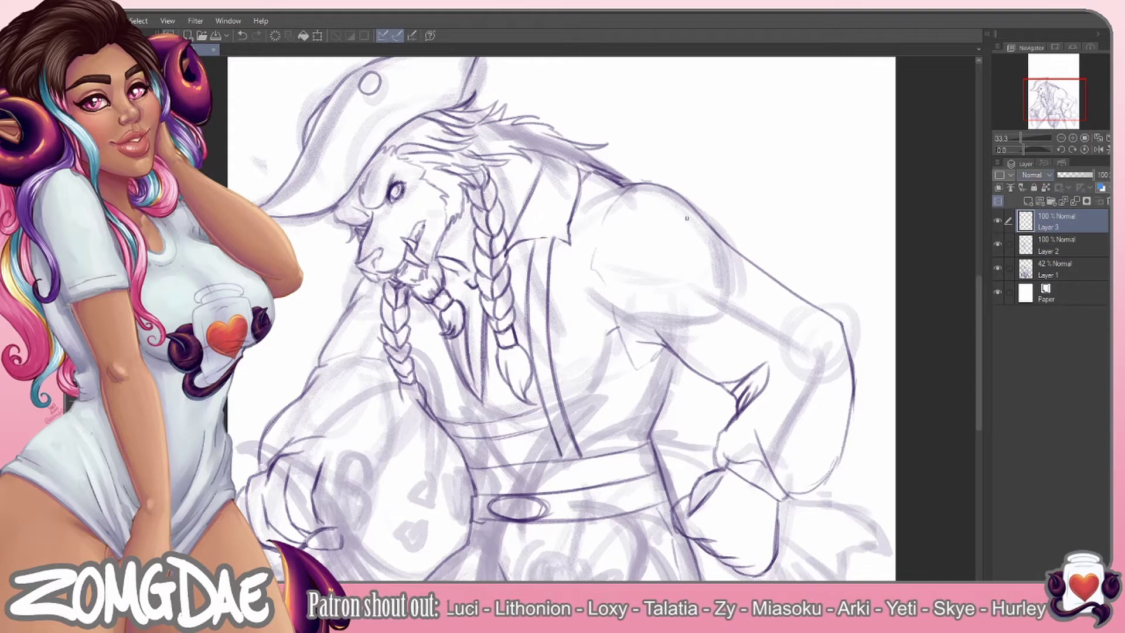
# Draw the fish's head at the hip on its own layer, with a round eye, toothed mouth, snout bumps and side fin
pyautogui.moveTo(586, 410); pyautogui.dragTo(518, 241)
pyautogui.moveTo(503, 330); pyautogui.dragTo(492, 501)
pyautogui.moveTo(545, 405); pyautogui.dragTo(496, 498)
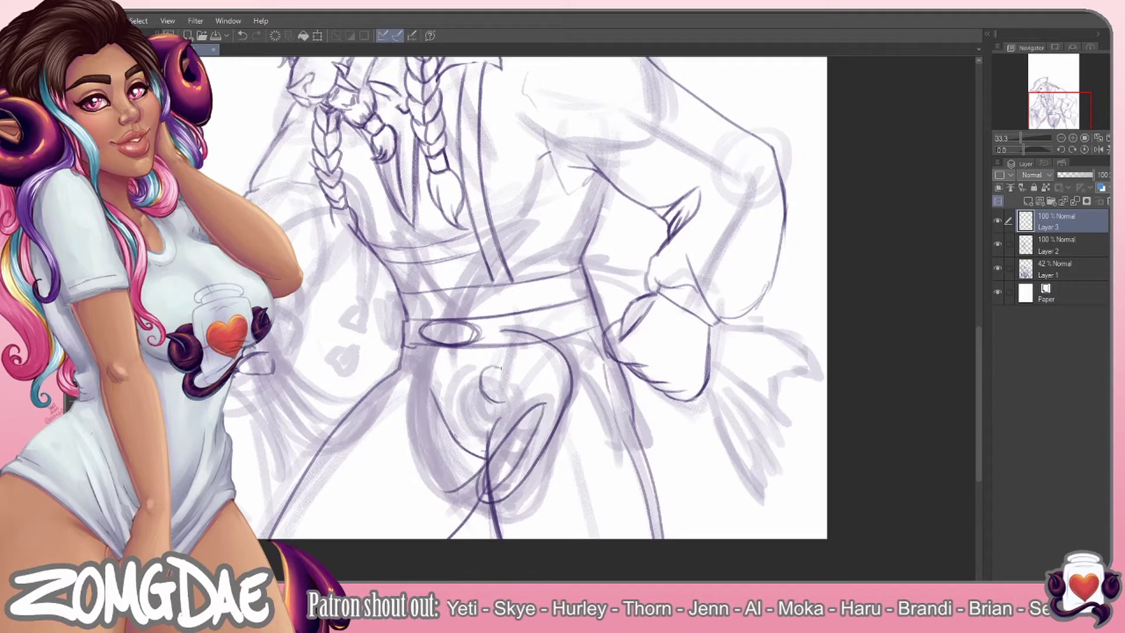
pyautogui.moveTo(471, 370); pyautogui.dragTo(466, 396)
pyautogui.moveTo(511, 359); pyautogui.dragTo(521, 374)
pyautogui.moveTo(447, 335); pyautogui.dragTo(424, 445)
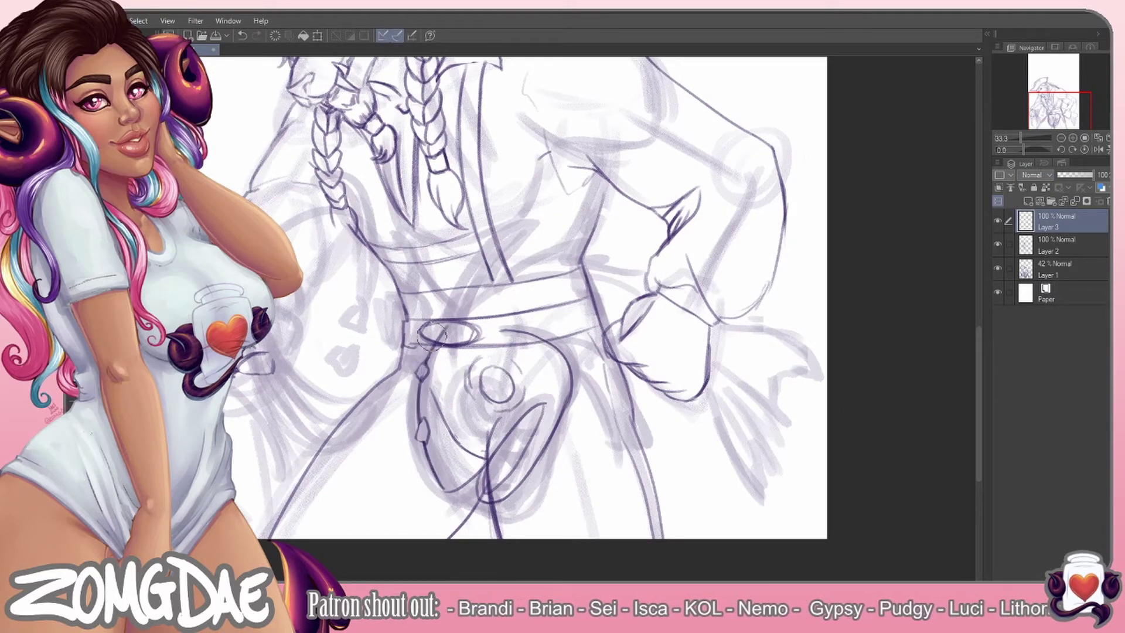
pyautogui.moveTo(557, 345)
pyautogui.mouseDown()
pyautogui.moveTo(603, 328)
pyautogui.moveTo(562, 439)
pyautogui.mouseUp()
pyautogui.moveTo(603, 328); pyautogui.dragTo(557, 344)
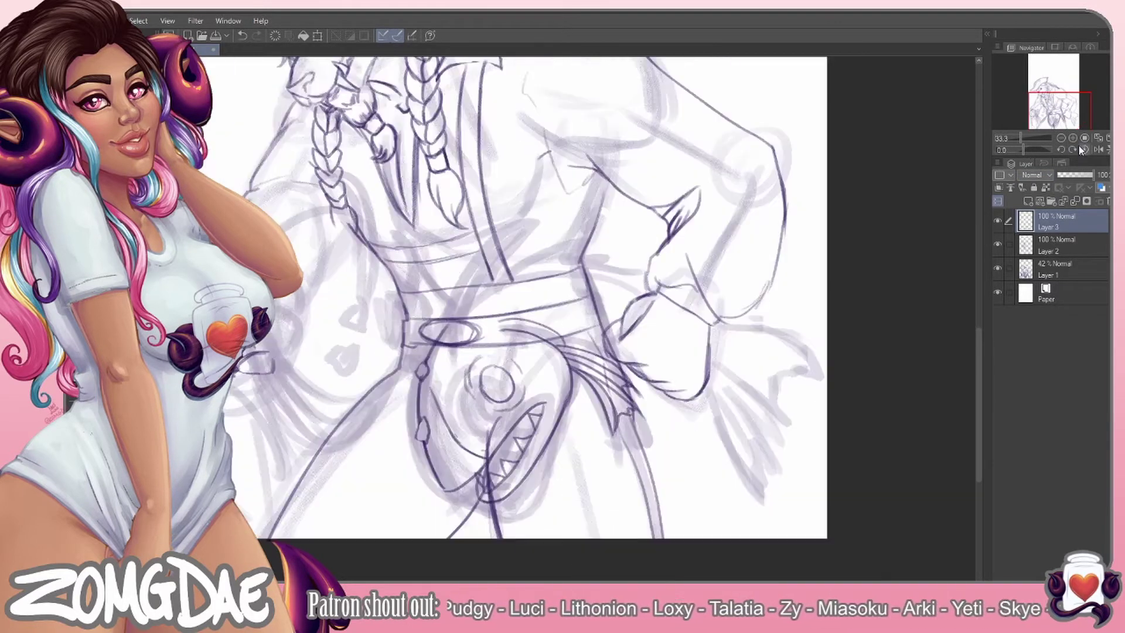
# Draw the fish's curved back, its long dorsal spines and the pointed scales behind the head
pyautogui.moveTo(469, 311); pyautogui.dragTo(598, 228)
pyautogui.moveTo(557, 344); pyautogui.dragTo(603, 328)
pyautogui.moveTo(613, 305); pyautogui.dragTo(616, 389)
pyautogui.moveTo(625, 252); pyautogui.dragTo(542, 269)
pyautogui.moveTo(540, 279)
pyautogui.mouseDown()
pyautogui.moveTo(487, 343)
pyautogui.moveTo(472, 393)
pyautogui.mouseUp()
pyautogui.moveTo(545, 306); pyautogui.dragTo(488, 361)
pyautogui.moveTo(598, 286); pyautogui.dragTo(582, 297)
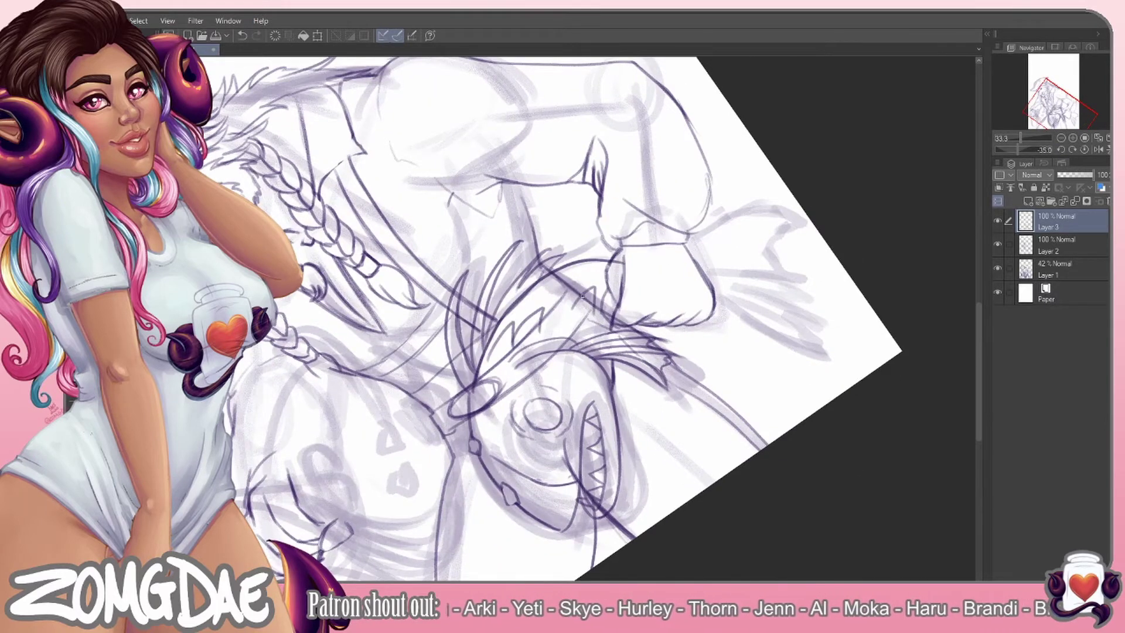
# Draw the fish's fanned tail fin with rays and ragged edges behind the body
pyautogui.moveTo(673, 235)
pyautogui.mouseDown()
pyautogui.moveTo(621, 305)
pyautogui.moveTo(674, 440)
pyautogui.mouseUp()
pyautogui.moveTo(674, 304); pyautogui.dragTo(633, 328)
pyautogui.moveTo(630, 334)
pyautogui.mouseDown()
pyautogui.moveTo(709, 428)
pyautogui.moveTo(662, 451)
pyautogui.mouseUp()
pyautogui.moveTo(679, 375); pyautogui.dragTo(701, 408)
pyautogui.moveTo(614, 352); pyautogui.dragTo(642, 463)
pyautogui.moveTo(674, 337); pyautogui.dragTo(627, 417)
# Erase the belt, buckle and trouser lines overlapping the fish on Layer 2
pyautogui.click(1061, 245)
pyautogui.moveTo(334, 299); pyautogui.dragTo(404, 363)
pyautogui.moveTo(381, 187); pyautogui.dragTo(542, 267)
pyautogui.moveTo(460, 173); pyautogui.dragTo(581, 279)
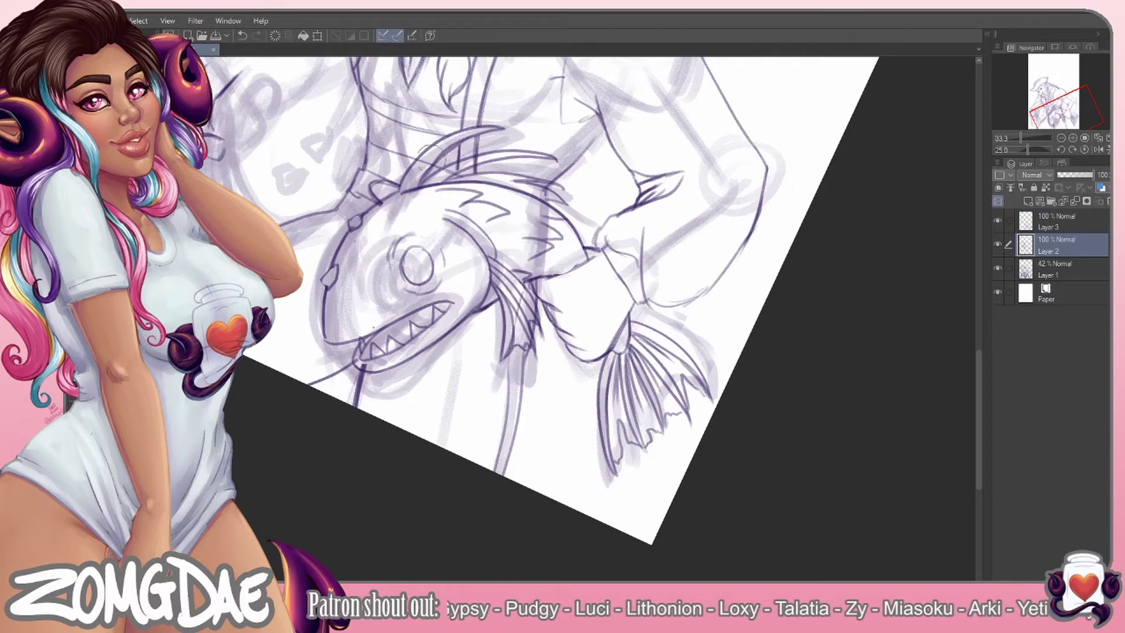
# Complete the fish's dorsal fin on Layer 3 with rays and a ragged edge between the spines
pyautogui.click(1061, 222)
pyautogui.moveTo(544, 162); pyautogui.dragTo(569, 191)
pyautogui.click(1060, 245)
pyautogui.click(1060, 221)
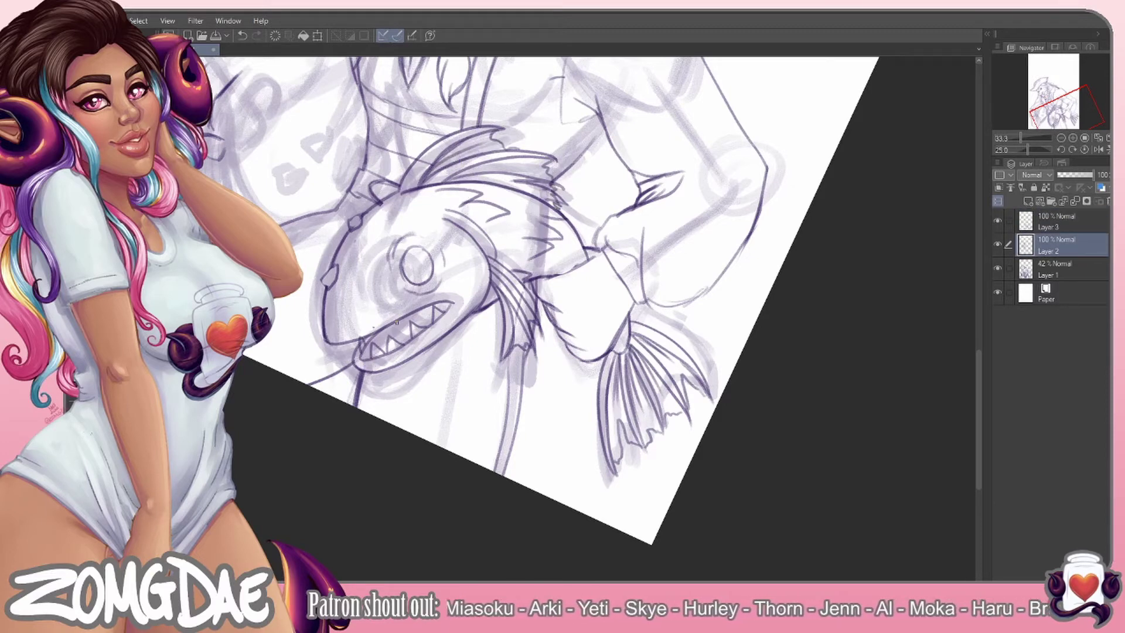
# Merge the dorsal-fin lines of Layer 3 into Layer 2
pyautogui.click(1061, 245)
pyautogui.hotkey('ctrl', 'e')
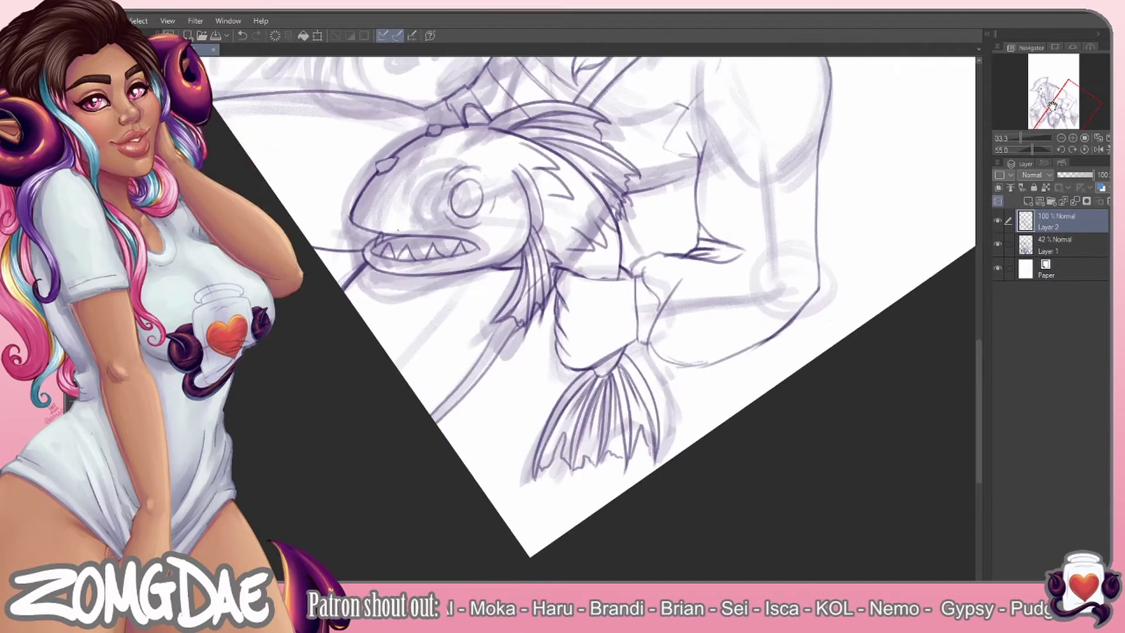
pyautogui.hotkey('ctrl', '0')
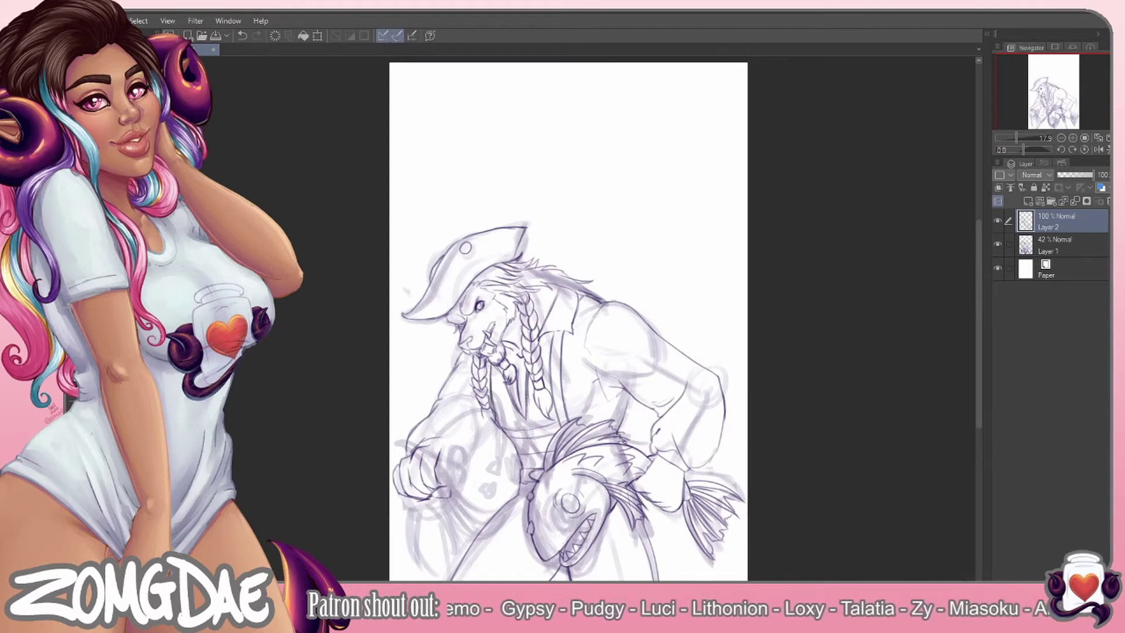
pyautogui.hotkey('ctrl', '+')
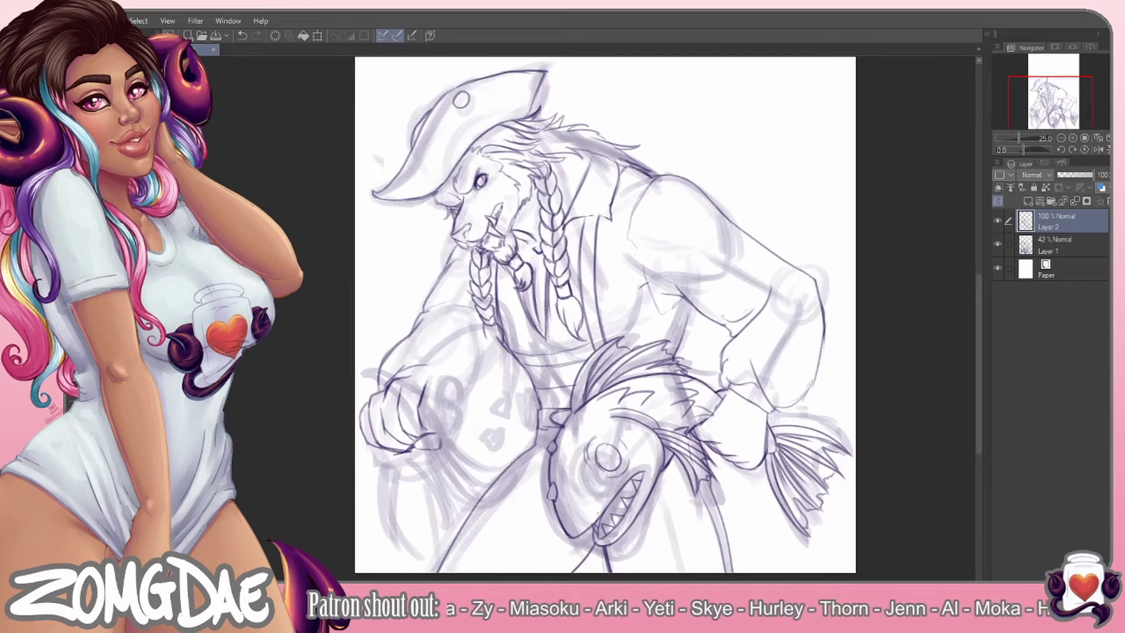
# On a new layer, draw the second fish's head beneath the beast's other hand, with its eye, open jaw, teeth and first horn
pyautogui.hotkey('ctrl', 'shift', 'n')
pyautogui.hotkey('ctrl', '+')
pyautogui.press('^')
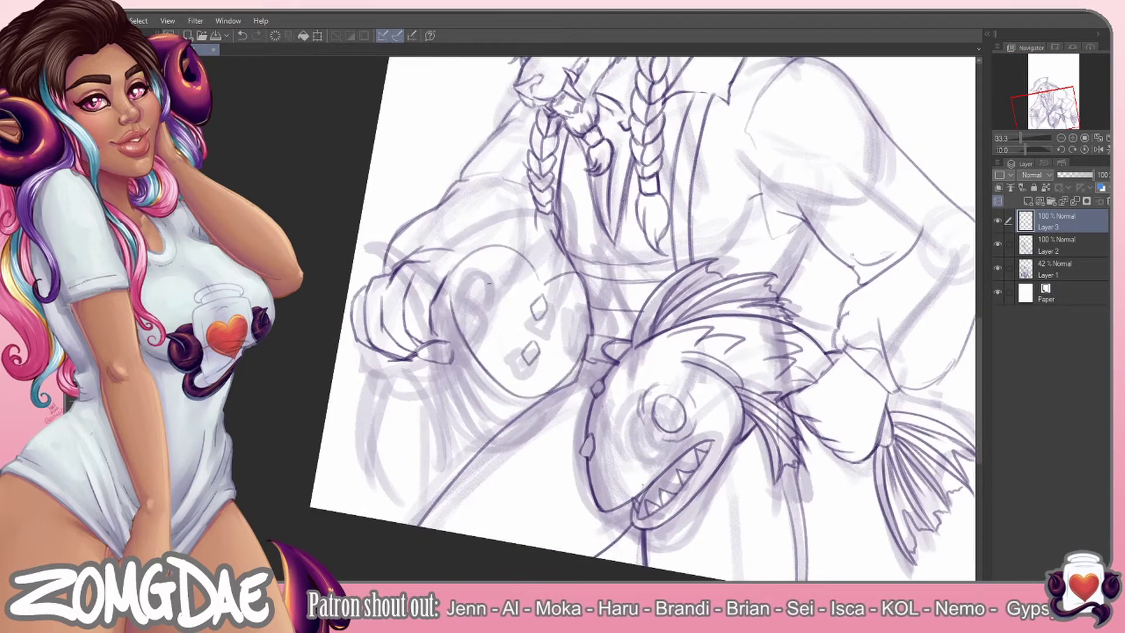
pyautogui.moveTo(563, 176); pyautogui.dragTo(548, 280)
pyautogui.moveTo(475, 297); pyautogui.dragTo(448, 398)
pyautogui.moveTo(446, 353); pyautogui.dragTo(533, 392)
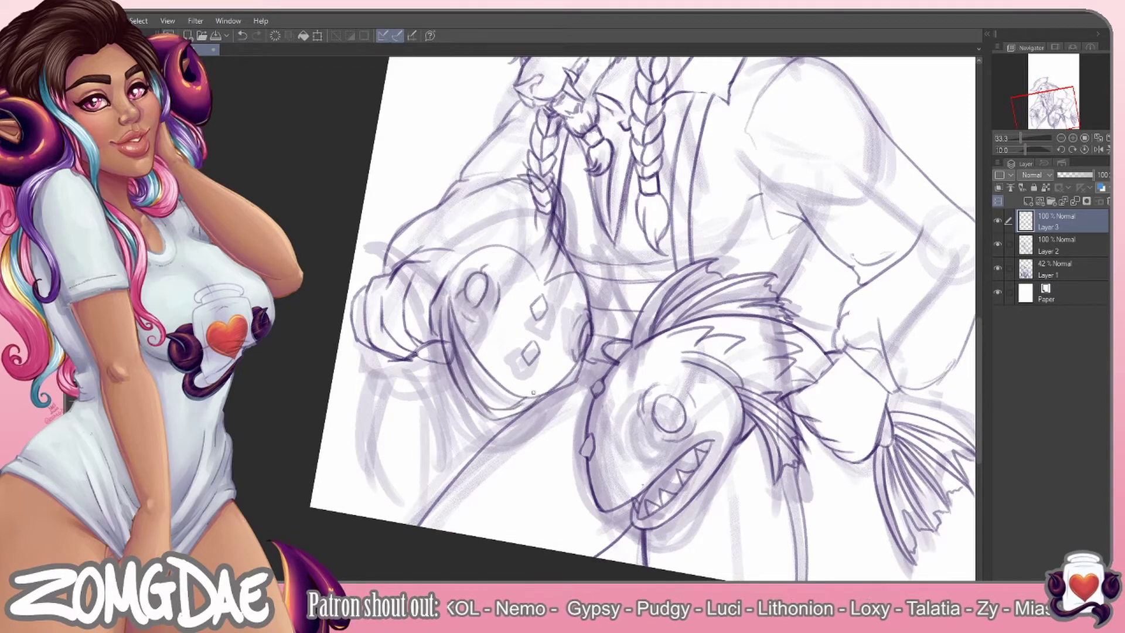
pyautogui.moveTo(410, 202); pyautogui.dragTo(445, 281)
pyautogui.moveTo(516, 170); pyautogui.dragTo(571, 275)
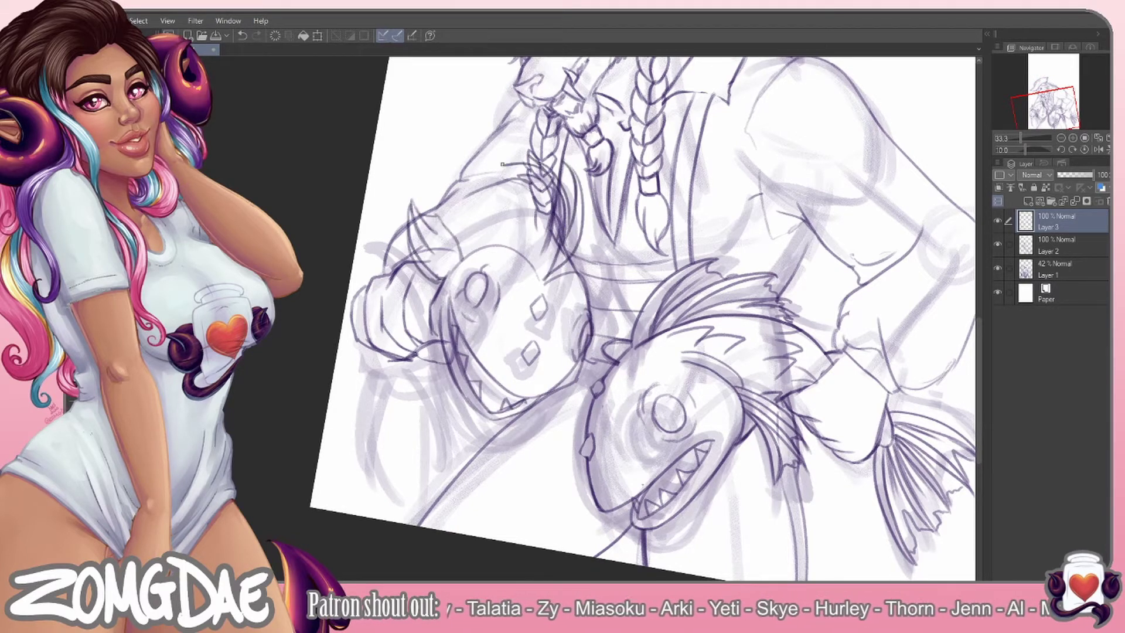
# Draw the second fish's spiny dorsal fin, head spikes and ragged tail fin hanging below the beast's fist
pyautogui.moveTo(451, 211); pyautogui.dragTo(551, 164)
pyautogui.moveTo(545, 193); pyautogui.dragTo(554, 281)
pyautogui.moveTo(446, 197); pyautogui.dragTo(462, 243)
pyautogui.moveTo(364, 340); pyautogui.dragTo(343, 439)
pyautogui.moveTo(413, 357)
pyautogui.mouseDown()
pyautogui.moveTo(430, 436)
pyautogui.moveTo(413, 440)
pyautogui.mouseUp()
pyautogui.scroll(2, 433, 381)
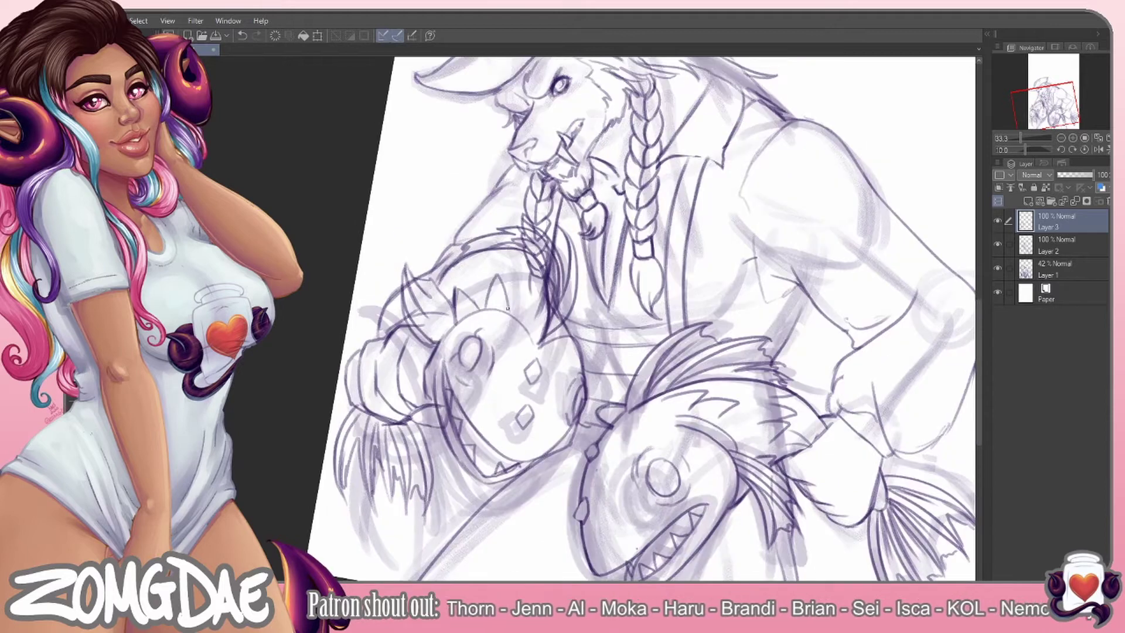
pyautogui.moveTo(454, 287); pyautogui.dragTo(515, 275)
# Merge the second fish's Layer 3 into Layer 2 and lower the rough Layer 1's opacity to 8%
pyautogui.hotkey('alt', '[')
pyautogui.press('Delete')
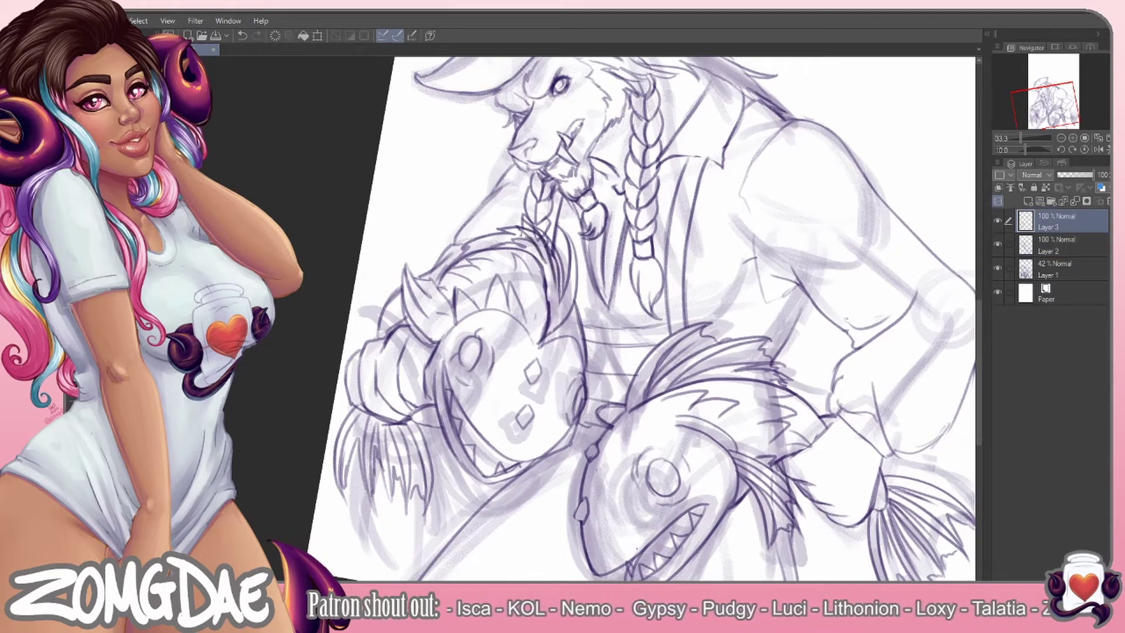
pyautogui.hotkey('ctrl', '0')
pyautogui.click(1067, 237)
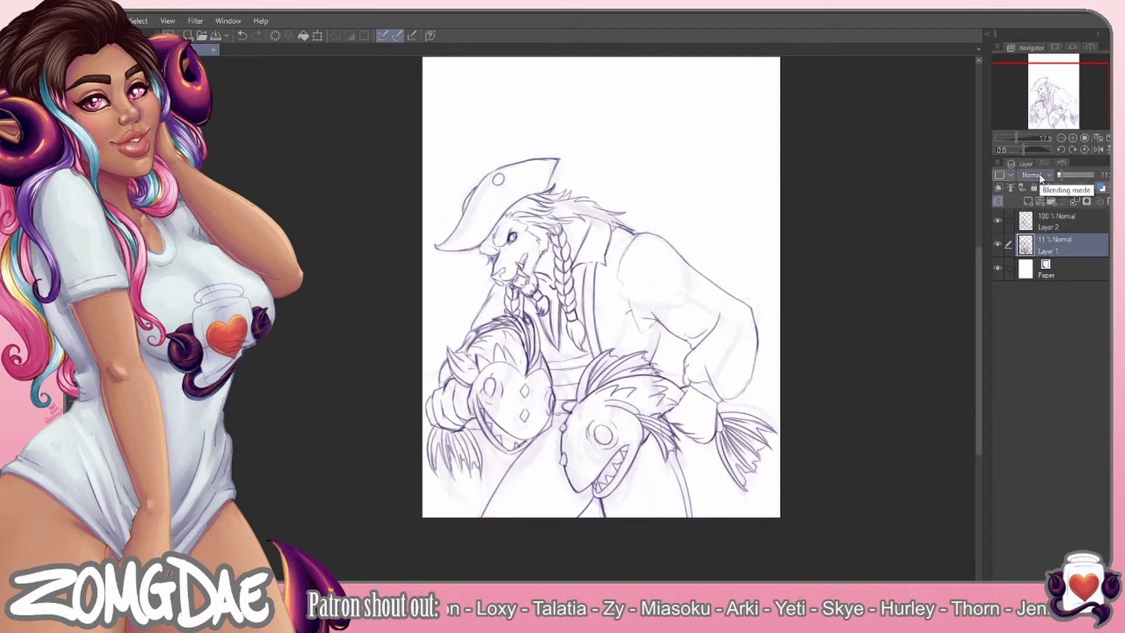
# On a new layer beneath the line art, shade the beast's face, neck and both hands in mid purple
pyautogui.hotkey('ctrl', 'shift', 'n')
pyautogui.moveTo(510, 225); pyautogui.dragTo(542, 275)
pyautogui.moveTo(431, 381); pyautogui.dragTo(469, 428)
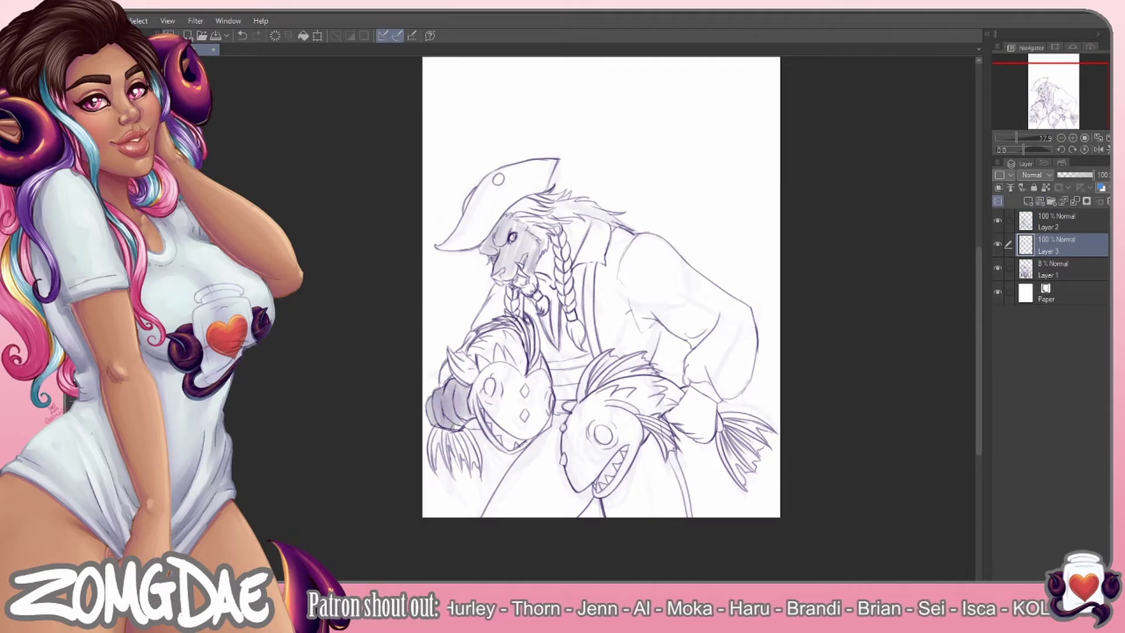
pyautogui.moveTo(565, 217); pyautogui.dragTo(589, 258)
pyautogui.moveTo(668, 393); pyautogui.dragTo(712, 439)
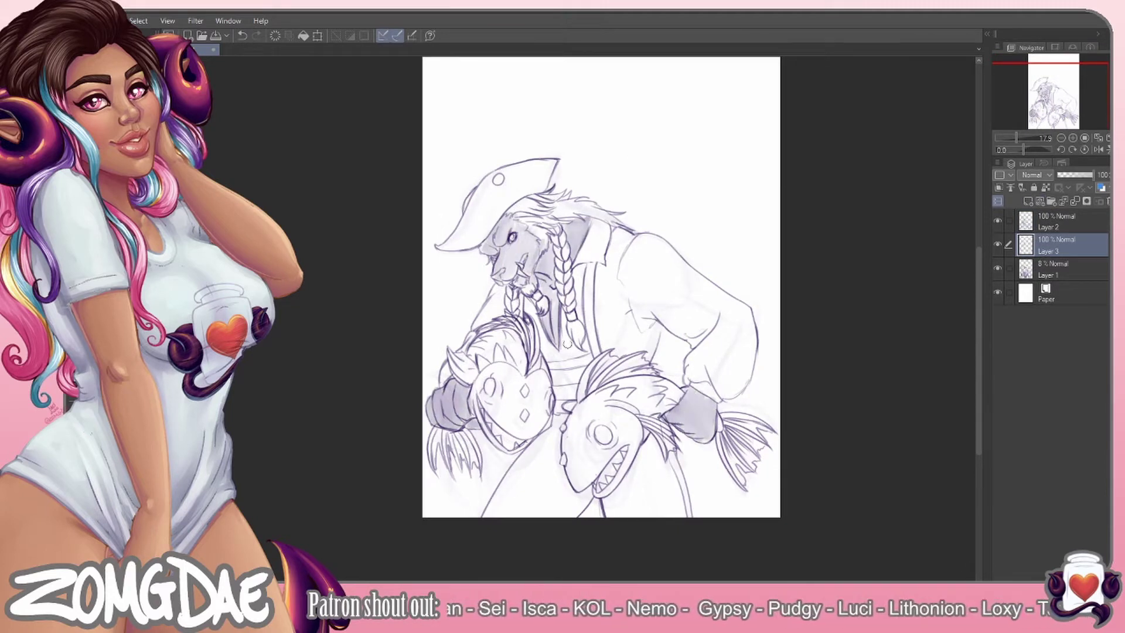
# On a new layer, darken the beast's mane, beard and braids and block in tone on the hat, suspenders and trousers
pyautogui.hotkey('ctrl', 'shift', 'n')
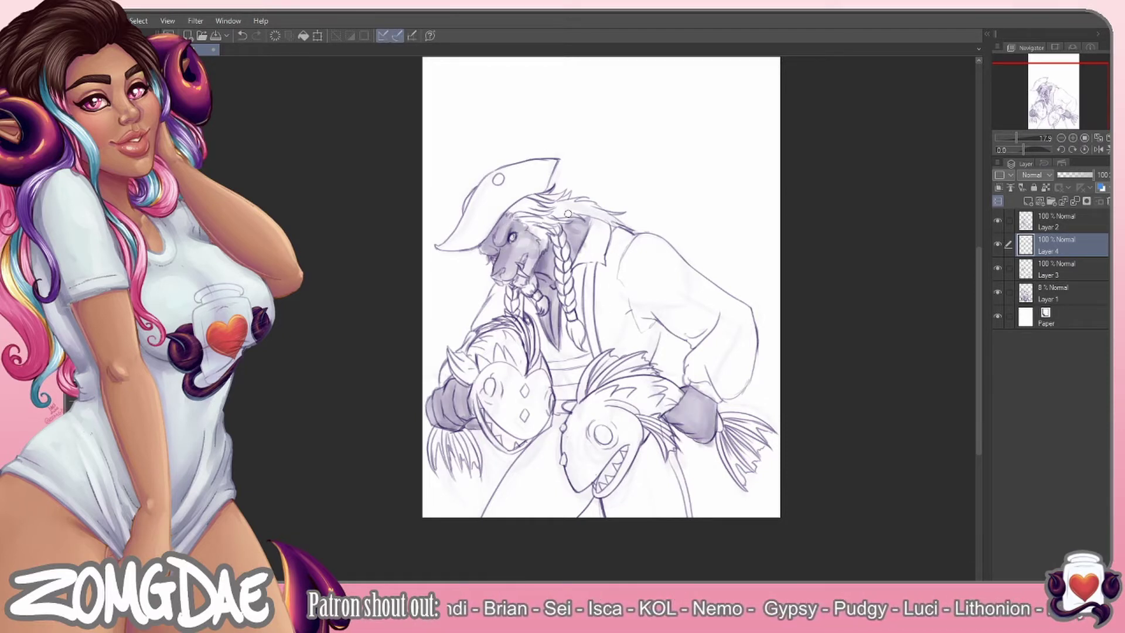
pyautogui.moveTo(568, 214)
pyautogui.mouseDown()
pyautogui.moveTo(530, 246)
pyautogui.moveTo(531, 296)
pyautogui.moveTo(574, 331)
pyautogui.moveTo(508, 302)
pyautogui.mouseUp()
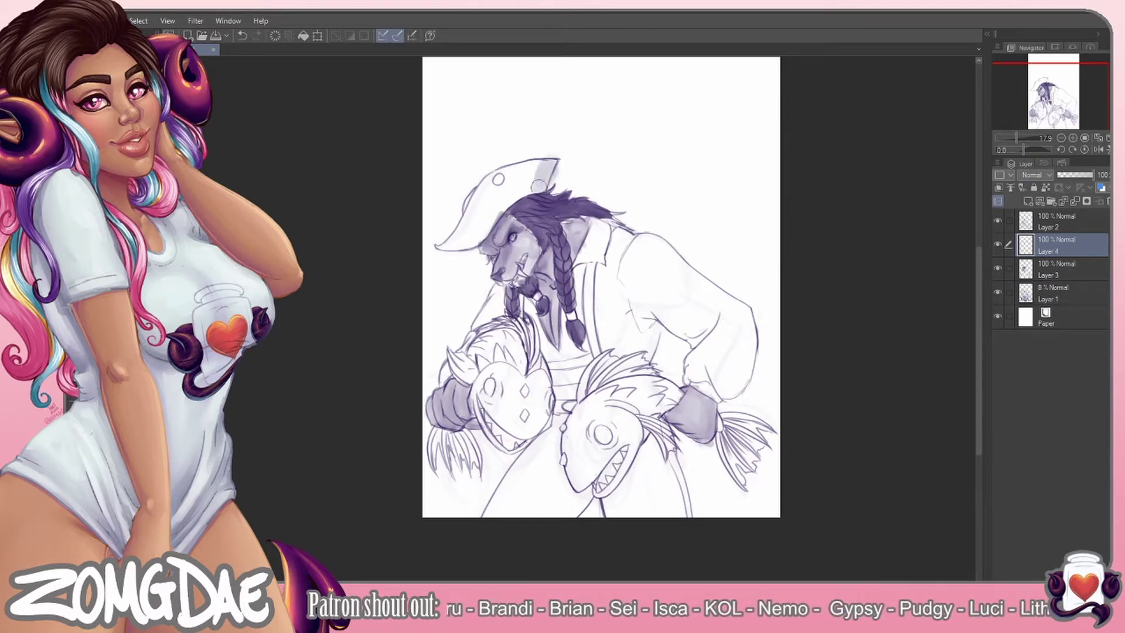
pyautogui.moveTo(527, 176)
pyautogui.mouseDown()
pyautogui.moveTo(569, 328)
pyautogui.moveTo(528, 481)
pyautogui.moveTo(651, 480)
pyautogui.mouseUp()
pyautogui.hotkey('ctrl', 'z')
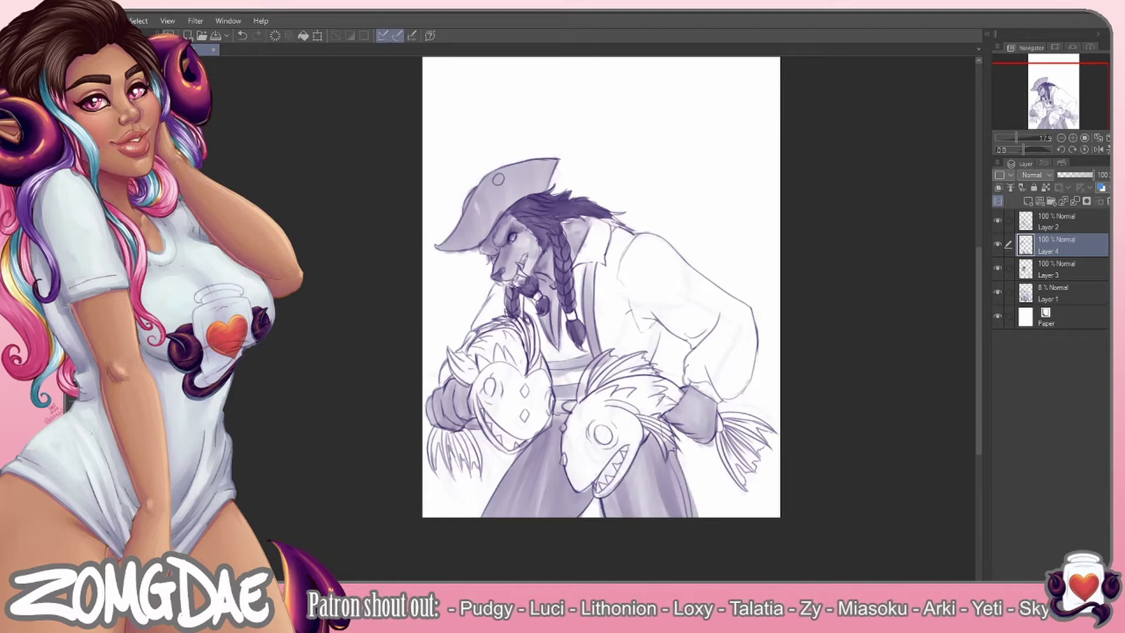
# Even out and deepen the purple shading on the beast's hat, shirt stripes and trousers
pyautogui.moveTo(727, 443)
pyautogui.mouseDown()
pyautogui.moveTo(675, 482)
pyautogui.moveTo(578, 455)
pyautogui.moveTo(499, 484)
pyautogui.mouseUp()
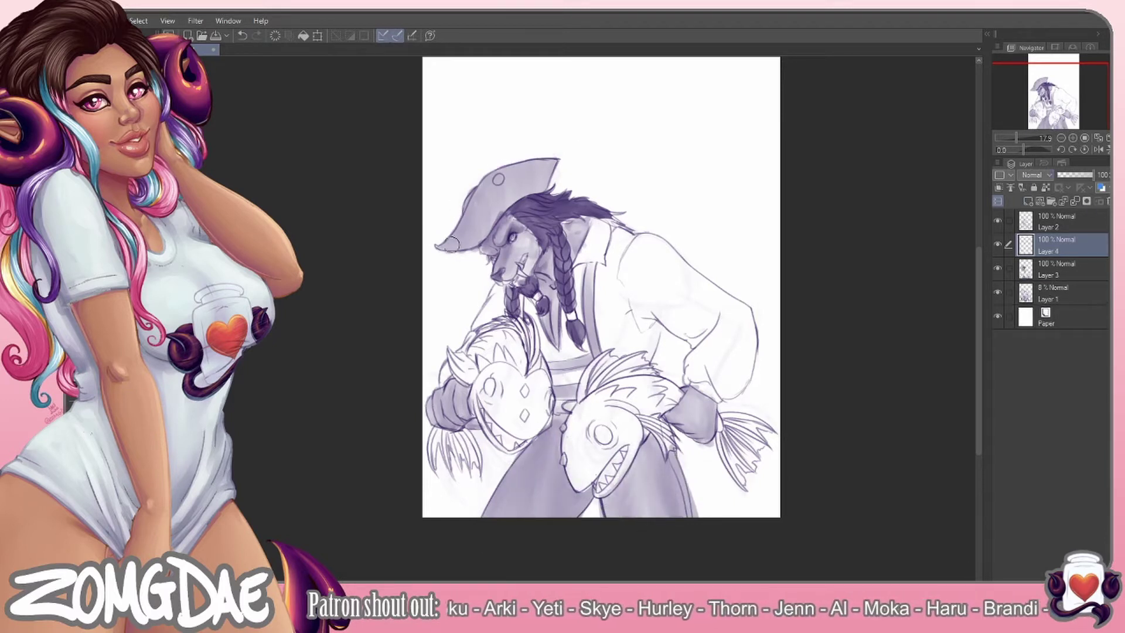
pyautogui.moveTo(454, 243)
pyautogui.mouseDown()
pyautogui.moveTo(586, 269)
pyautogui.moveTo(555, 485)
pyautogui.moveTo(558, 388)
pyautogui.mouseUp()
pyautogui.moveTo(549, 443); pyautogui.dragTo(644, 463)
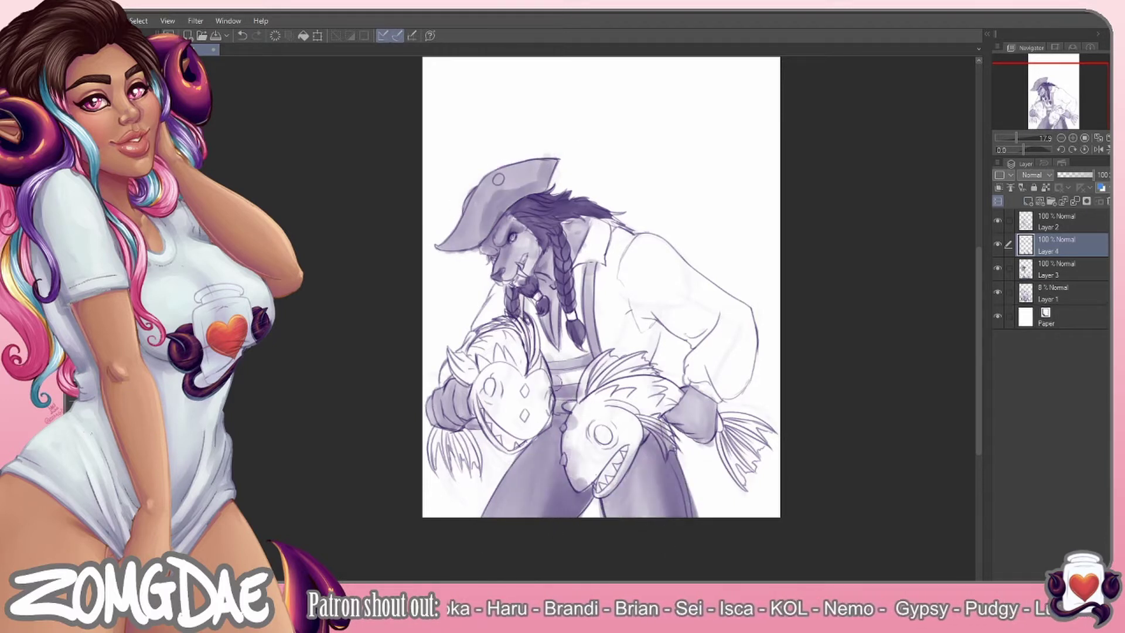
pyautogui.moveTo(451, 246)
pyautogui.mouseDown()
pyautogui.moveTo(480, 232)
pyautogui.moveTo(449, 177)
pyautogui.mouseUp()
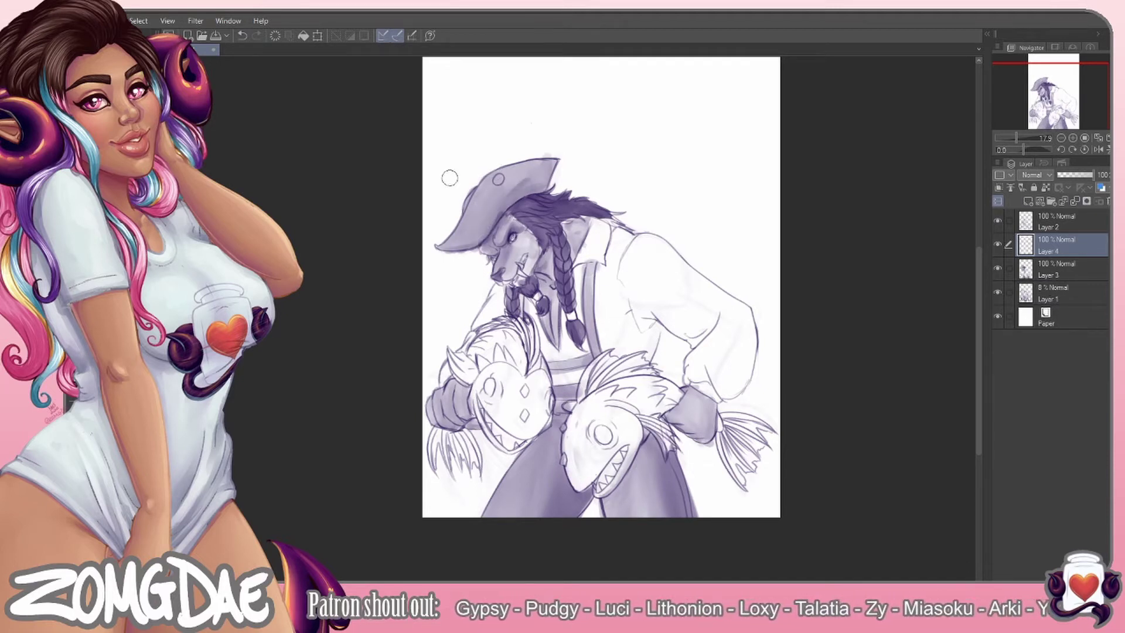
# Paint soft shadows on the beast's white shirt, along the collar, sleeve folds and cuffs
pyautogui.moveTo(534, 305)
pyautogui.mouseDown()
pyautogui.moveTo(621, 352)
pyautogui.moveTo(726, 346)
pyautogui.moveTo(756, 398)
pyautogui.mouseUp()
pyautogui.moveTo(703, 340); pyautogui.dragTo(744, 393)
pyautogui.moveTo(633, 293); pyautogui.dragTo(747, 359)
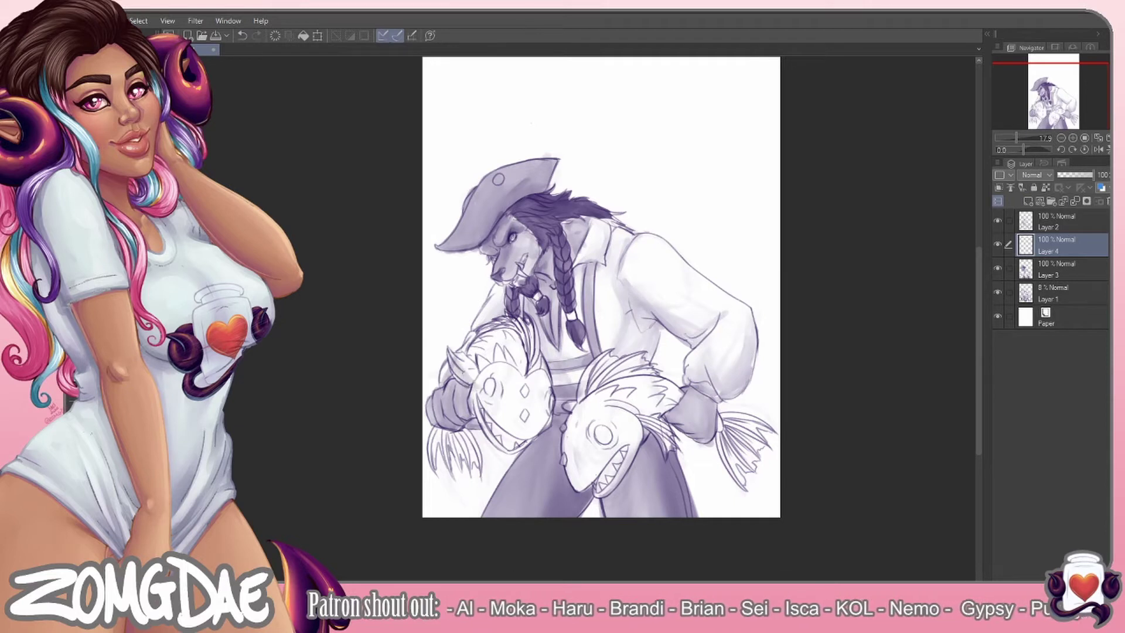
# Shade both fish with dark fins, eyes and spots and toned bodies, and merge Layer 4 into Layer 3
pyautogui.moveTo(492, 357)
pyautogui.mouseDown()
pyautogui.moveTo(530, 421)
pyautogui.moveTo(457, 364)
pyautogui.moveTo(468, 451)
pyautogui.moveTo(604, 436)
pyautogui.moveTo(609, 469)
pyautogui.moveTo(627, 446)
pyautogui.moveTo(621, 375)
pyautogui.mouseUp()
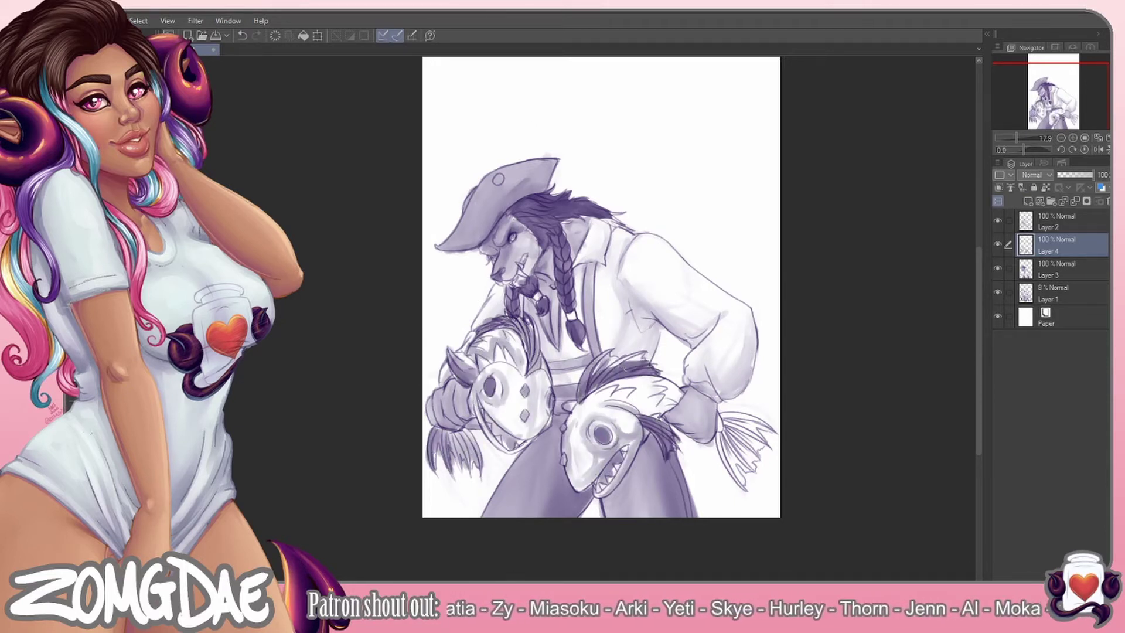
pyautogui.moveTo(718, 434); pyautogui.dragTo(773, 448)
pyautogui.moveTo(586, 387)
pyautogui.mouseDown()
pyautogui.moveTo(662, 410)
pyautogui.moveTo(580, 457)
pyautogui.mouseUp()
pyautogui.hotkey('ctrl', 'e')
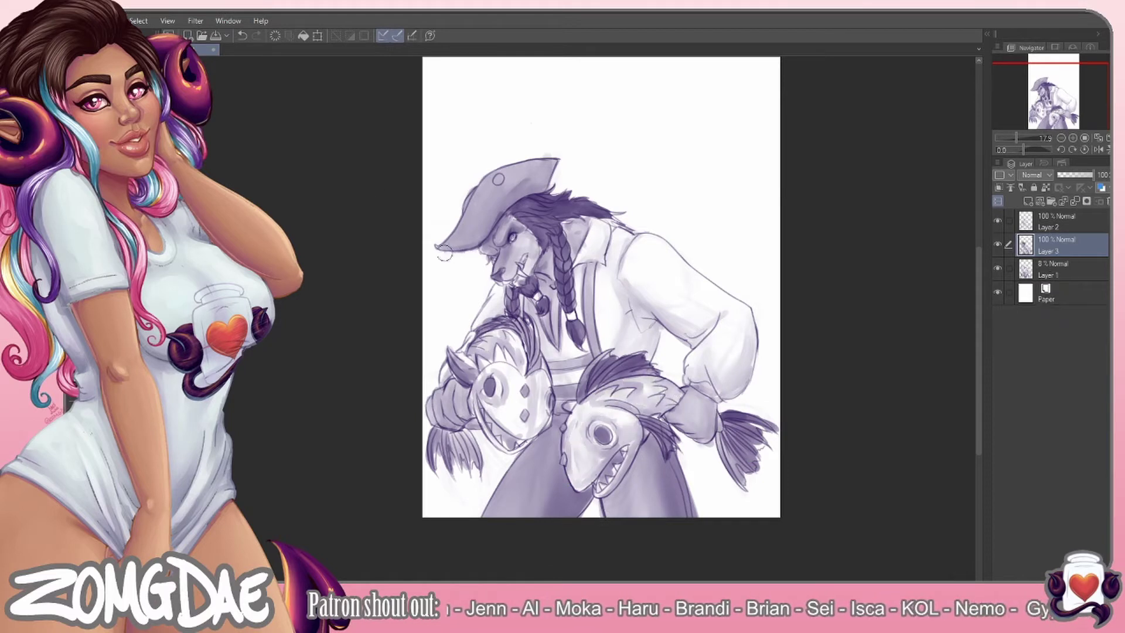
# Group the beast's layers in a folder named LUPO at 23% opacity and add a new folder with an empty layer above it
pyautogui.click(1062, 228)
pyautogui.hotkey('ctrl', 'shift', 'n')
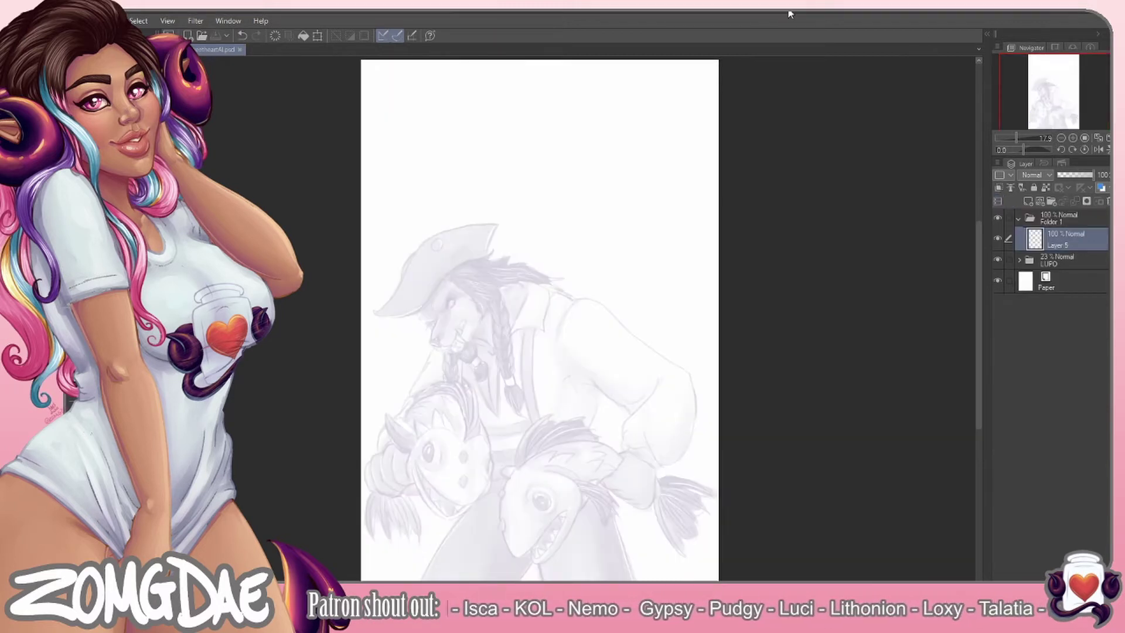
# Rough out a second figure overlapping the faded beast, with an oval head, neck, shoulders, spine and arms, and shift it into place
pyautogui.moveTo(612, 191); pyautogui.dragTo(601, 186)
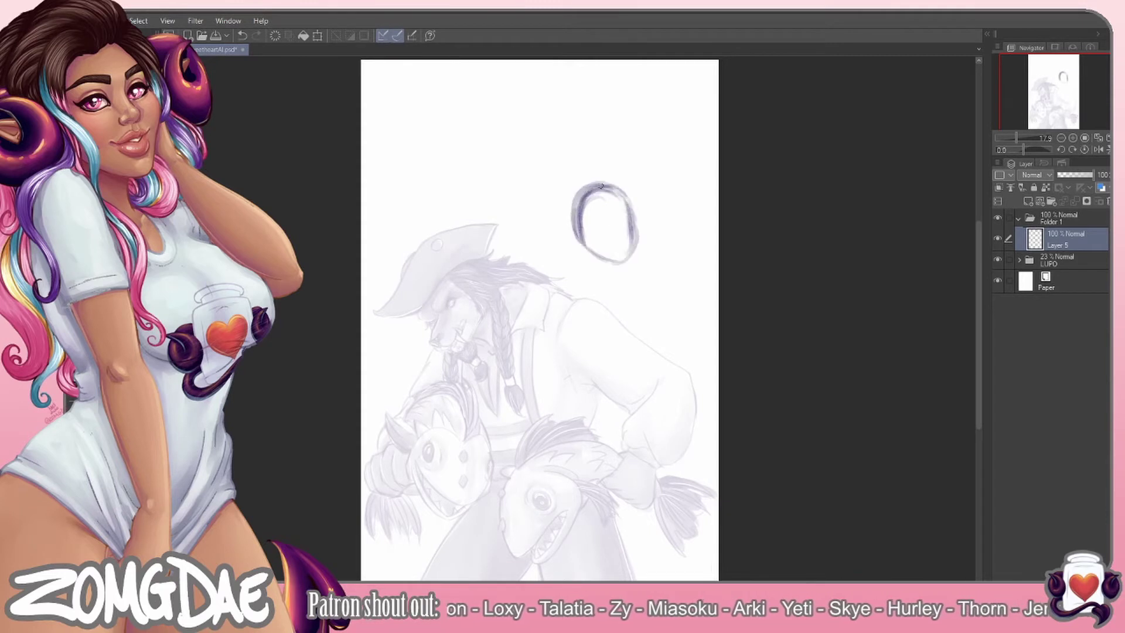
pyautogui.moveTo(602, 265); pyautogui.dragTo(606, 286)
pyautogui.moveTo(565, 287); pyautogui.dragTo(647, 269)
pyautogui.moveTo(612, 289); pyautogui.dragTo(625, 393)
pyautogui.moveTo(559, 287); pyautogui.dragTo(516, 362)
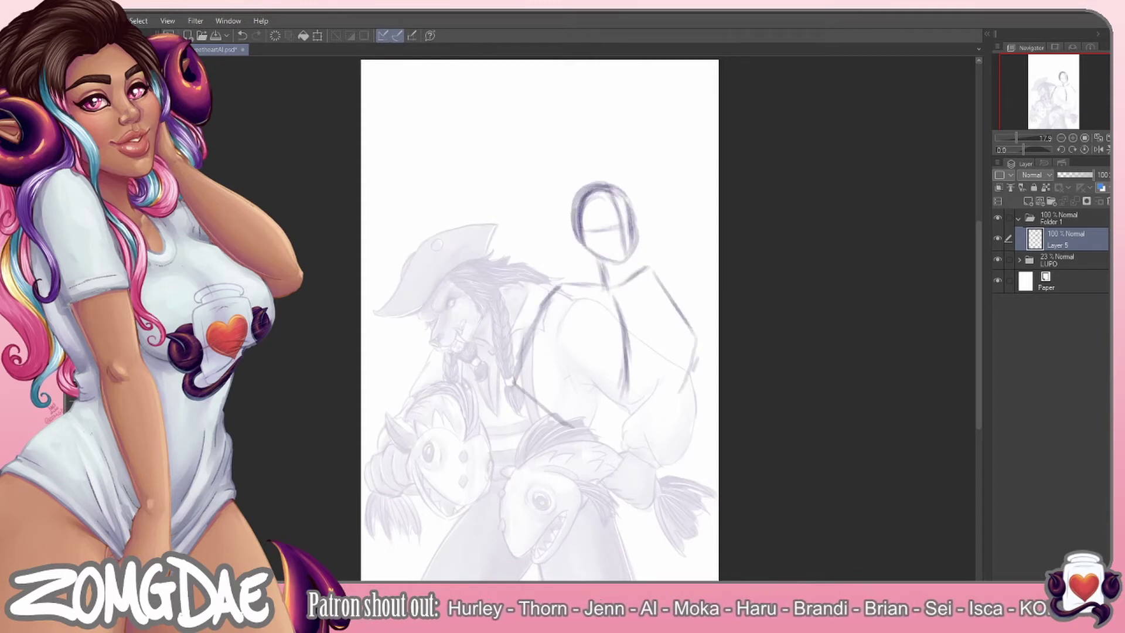
pyautogui.moveTo(572, 461); pyautogui.dragTo(578, 563)
pyautogui.hotkey('ctrl', 't')
pyautogui.moveTo(637, 340); pyautogui.dragTo(620, 340)
pyautogui.press('Return')
# Block in the new figure's torso sides, hips and legs, and reposition the whole rough sketch
pyautogui.moveTo(560, 246); pyautogui.dragTo(671, 454)
pyautogui.moveTo(551, 305)
pyautogui.mouseDown()
pyautogui.moveTo(556, 365)
pyautogui.moveTo(519, 563)
pyautogui.mouseUp()
pyautogui.moveTo(631, 448)
pyautogui.mouseDown()
pyautogui.moveTo(598, 466)
pyautogui.moveTo(592, 562)
pyautogui.mouseUp()
pyautogui.moveTo(610, 463); pyautogui.dragTo(694, 563)
pyautogui.hotkey('ctrl', 't')
pyautogui.moveTo(609, 375); pyautogui.dragTo(592, 360)
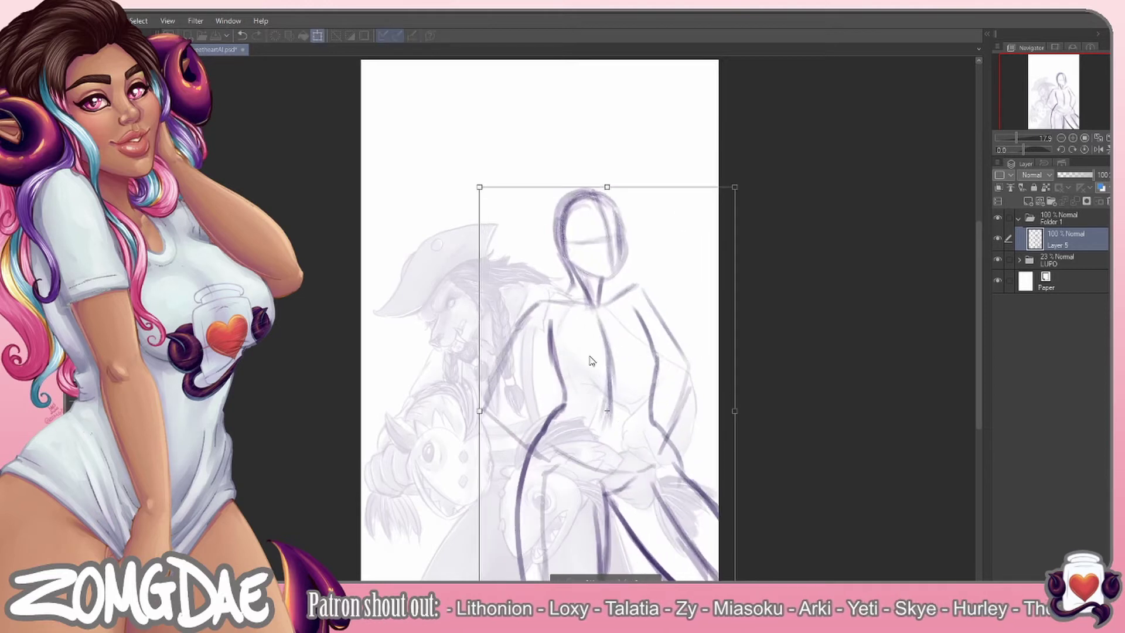
pyautogui.press('Return')
# Sketch the new figure's shoulder pieces, curled-brim hat with feathers, hair behind the neck and bust curves
pyautogui.moveTo(560, 288); pyautogui.dragTo(513, 337)
pyautogui.moveTo(597, 293); pyautogui.dragTo(663, 314)
pyautogui.moveTo(551, 217)
pyautogui.mouseDown()
pyautogui.moveTo(593, 211)
pyautogui.moveTo(647, 226)
pyautogui.mouseUp()
pyautogui.moveTo(519, 231); pyautogui.dragTo(545, 164)
pyautogui.moveTo(586, 170); pyautogui.dragTo(645, 214)
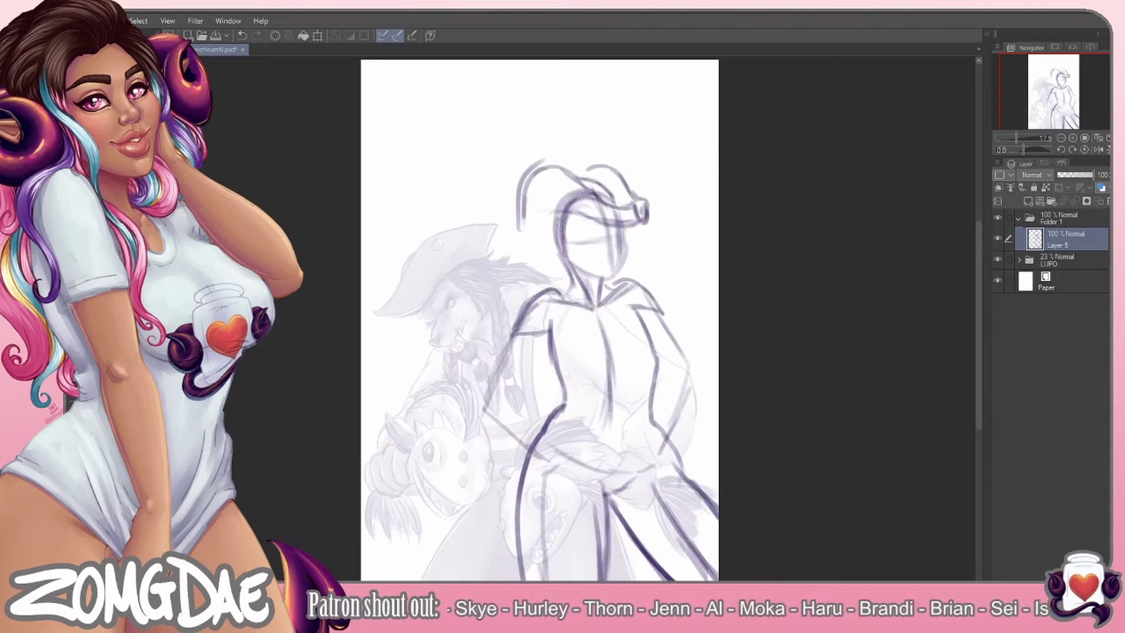
pyautogui.moveTo(551, 296); pyautogui.dragTo(527, 240)
pyautogui.moveTo(527, 194); pyautogui.dragTo(478, 211)
pyautogui.moveTo(566, 320); pyautogui.dragTo(621, 381)
pyautogui.moveTo(633, 334); pyautogui.dragTo(665, 375)
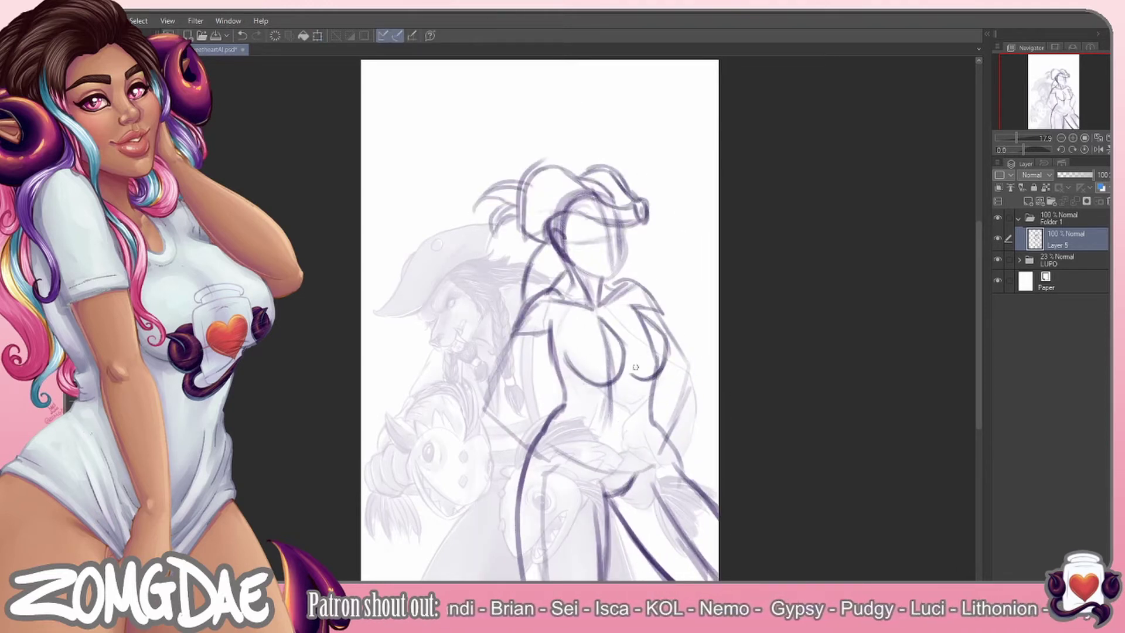
# Sketch the figure's bent arm with the hand resting on the hip, adjust its placement and add a curved line below it
pyautogui.moveTo(522, 345); pyautogui.dragTo(493, 405)
pyautogui.moveTo(489, 410); pyautogui.dragTo(523, 451)
pyautogui.moveTo(557, 326); pyautogui.dragTo(551, 284)
pyautogui.hotkey('ctrl', 't')
pyautogui.moveTo(499, 387)
pyautogui.mouseDown()
pyautogui.moveTo(478, 369)
pyautogui.moveTo(525, 457)
pyautogui.mouseUp()
pyautogui.press('Return')
pyautogui.moveTo(510, 427)
pyautogui.mouseDown()
pyautogui.moveTo(515, 484)
pyautogui.moveTo(463, 557)
pyautogui.mouseUp()
pyautogui.moveTo(580, 369); pyautogui.dragTo(528, 457)
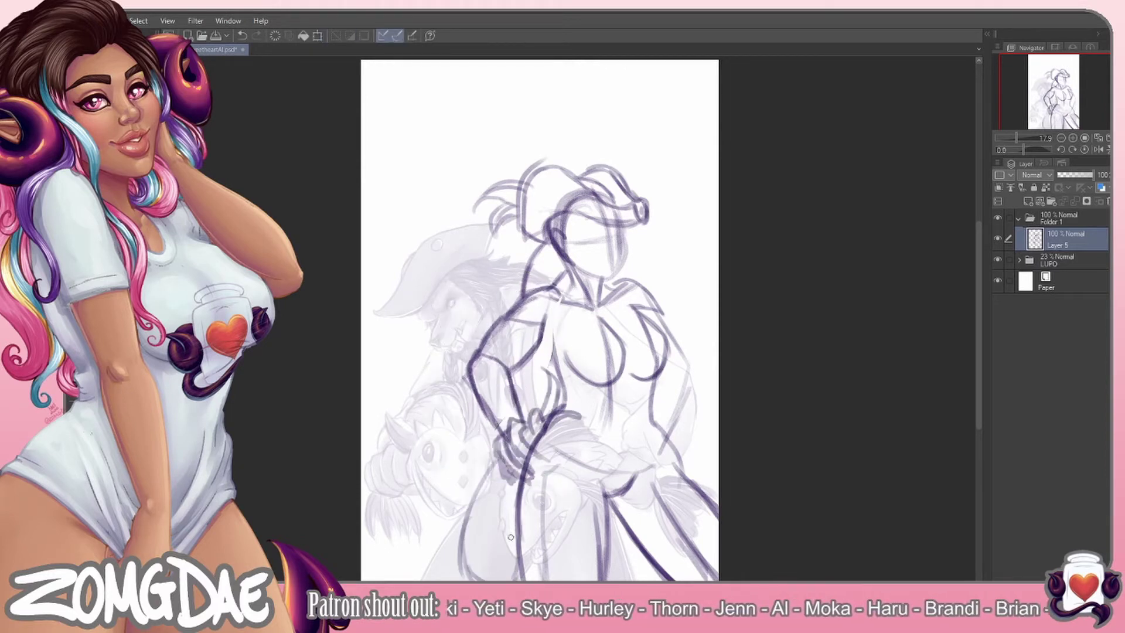
# Sketch the shape hanging below the hand on the hip, strengthen the torso and thigh contours and add the other hand
pyautogui.moveTo(486, 492); pyautogui.dragTo(469, 559)
pyautogui.moveTo(492, 446); pyautogui.dragTo(474, 490)
pyautogui.moveTo(650, 375)
pyautogui.mouseDown()
pyautogui.moveTo(665, 457)
pyautogui.moveTo(717, 525)
pyautogui.mouseUp()
pyautogui.moveTo(562, 399); pyautogui.dragTo(530, 457)
pyautogui.moveTo(559, 289); pyautogui.dragTo(518, 309)
pyautogui.moveTo(564, 328); pyautogui.dragTo(548, 418)
pyautogui.moveTo(662, 323); pyautogui.dragTo(680, 366)
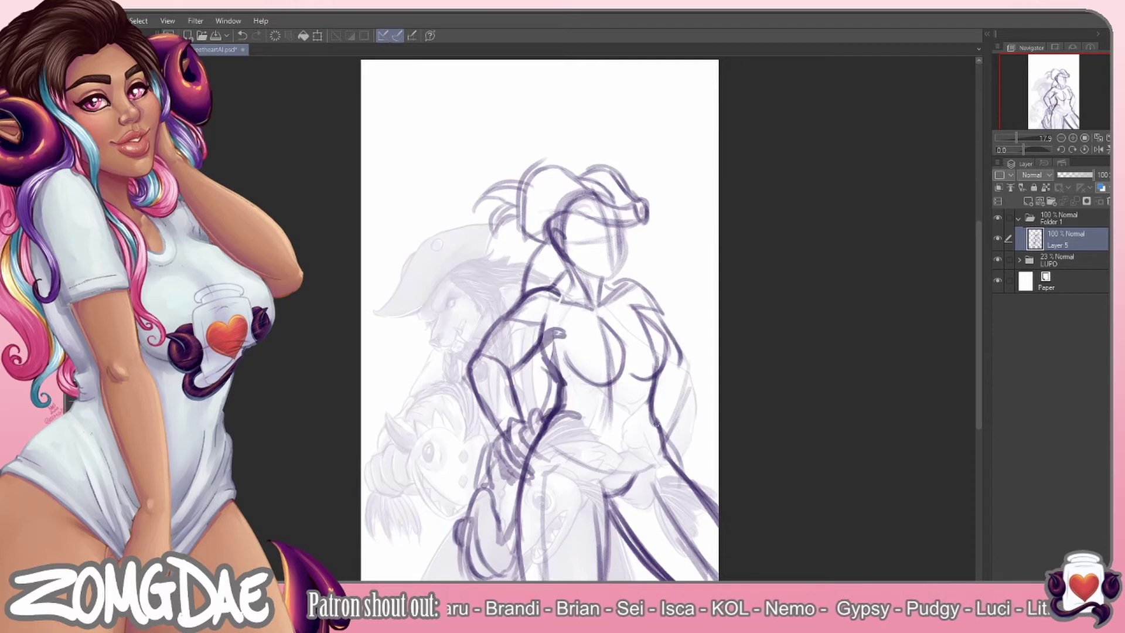
pyautogui.moveTo(659, 445); pyautogui.dragTo(712, 410)
pyautogui.moveTo(616, 531); pyautogui.dragTo(634, 560)
# Define the figure's jawline and sketch fringed epaulettes on both shoulders
pyautogui.moveTo(624, 234); pyautogui.dragTo(611, 278)
pyautogui.moveTo(567, 253)
pyautogui.mouseDown()
pyautogui.moveTo(587, 272)
pyautogui.moveTo(577, 282)
pyautogui.mouseUp()
pyautogui.moveTo(580, 279); pyautogui.dragTo(492, 313)
pyautogui.moveTo(612, 308)
pyautogui.mouseDown()
pyautogui.moveTo(636, 270)
pyautogui.moveTo(680, 308)
pyautogui.mouseUp()
pyautogui.moveTo(490, 328)
pyautogui.mouseDown()
pyautogui.moveTo(583, 285)
pyautogui.moveTo(674, 302)
pyautogui.mouseUp()
pyautogui.moveTo(516, 317)
pyautogui.mouseDown()
pyautogui.moveTo(574, 281)
pyautogui.moveTo(501, 307)
pyautogui.mouseUp()
# Sketch the figure's long coat with its lapels, front edges and cuffed sleeves, and a belt across the waist
pyautogui.moveTo(586, 287); pyautogui.dragTo(557, 416)
pyautogui.moveTo(647, 317)
pyautogui.mouseDown()
pyautogui.moveTo(586, 425)
pyautogui.moveTo(656, 416)
pyautogui.mouseUp()
pyautogui.moveTo(572, 445); pyautogui.dragTo(551, 563)
pyautogui.moveTo(531, 319); pyautogui.dragTo(468, 445)
pyautogui.moveTo(683, 346); pyautogui.dragTo(668, 404)
pyautogui.moveTo(603, 319); pyautogui.dragTo(580, 354)
pyautogui.moveTo(686, 343); pyautogui.dragTo(647, 499)
pyautogui.moveTo(539, 451); pyautogui.dragTo(668, 440)
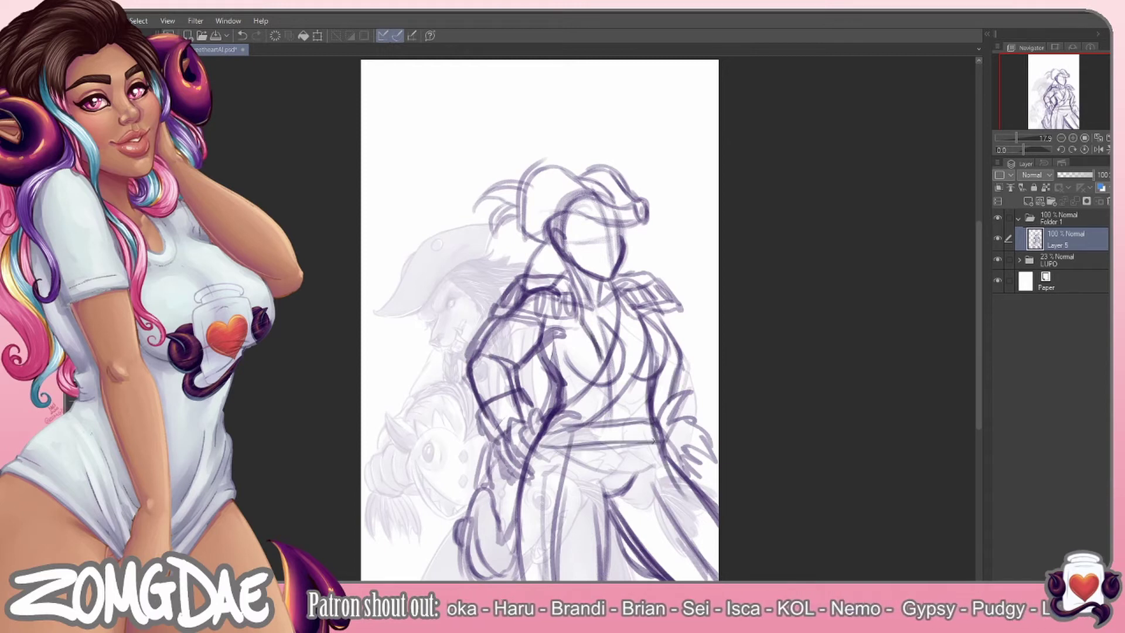
# Add the sagging belt line, square coat fastenings, coat skirt edges and trouser lines to the figure's rough
pyautogui.moveTo(563, 515); pyautogui.dragTo(668, 477)
pyautogui.moveTo(572, 442); pyautogui.dragTo(536, 559)
pyautogui.moveTo(577, 337); pyautogui.dragTo(601, 360)
pyautogui.moveTo(647, 325); pyautogui.dragTo(662, 343)
pyautogui.moveTo(668, 466); pyautogui.dragTo(718, 560)
pyautogui.moveTo(571, 387); pyautogui.dragTo(589, 404)
pyautogui.moveTo(595, 448); pyautogui.dragTo(583, 560)
pyautogui.moveTo(641, 439); pyautogui.dragTo(703, 560)
# Sketch the figure's eyes, nose and mouth and the neckline below the chin
pyautogui.moveTo(600, 235)
pyautogui.mouseDown()
pyautogui.moveTo(616, 258)
pyautogui.moveTo(604, 328)
pyautogui.mouseUp()
pyautogui.moveTo(595, 296); pyautogui.dragTo(586, 342)
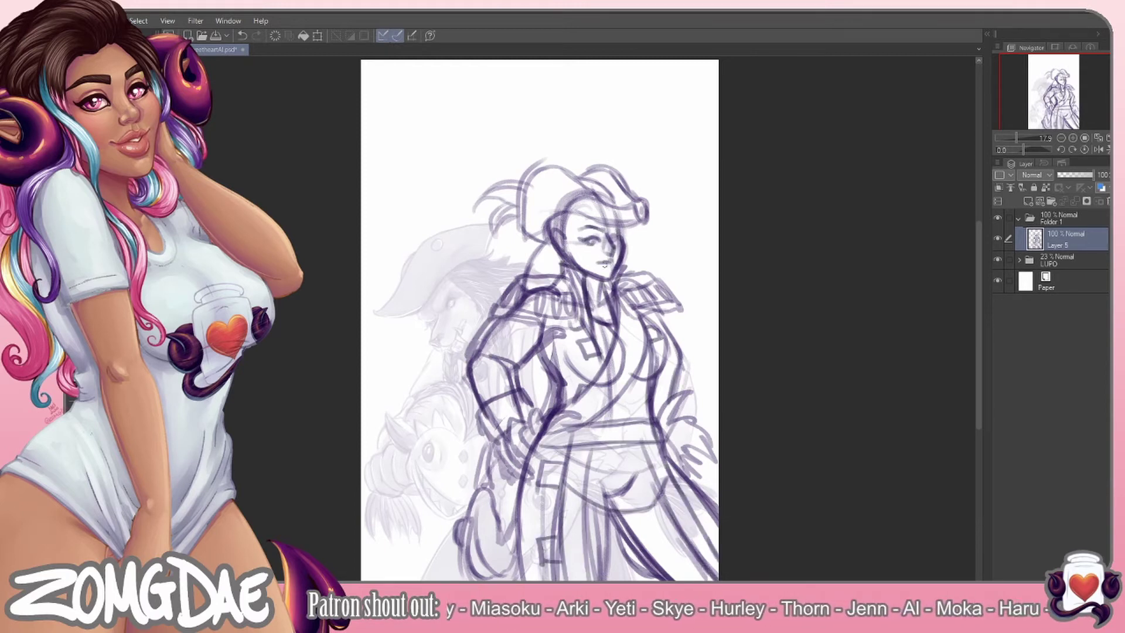
pyautogui.moveTo(609, 258); pyautogui.dragTo(600, 268)
# Fade the rough Layer 5 to 31% and refine the figure's face, ear and neck on a new layer above it
pyautogui.hotkey('ctrl', 'shift', 'n')
pyautogui.scroll(3, 568, 324)
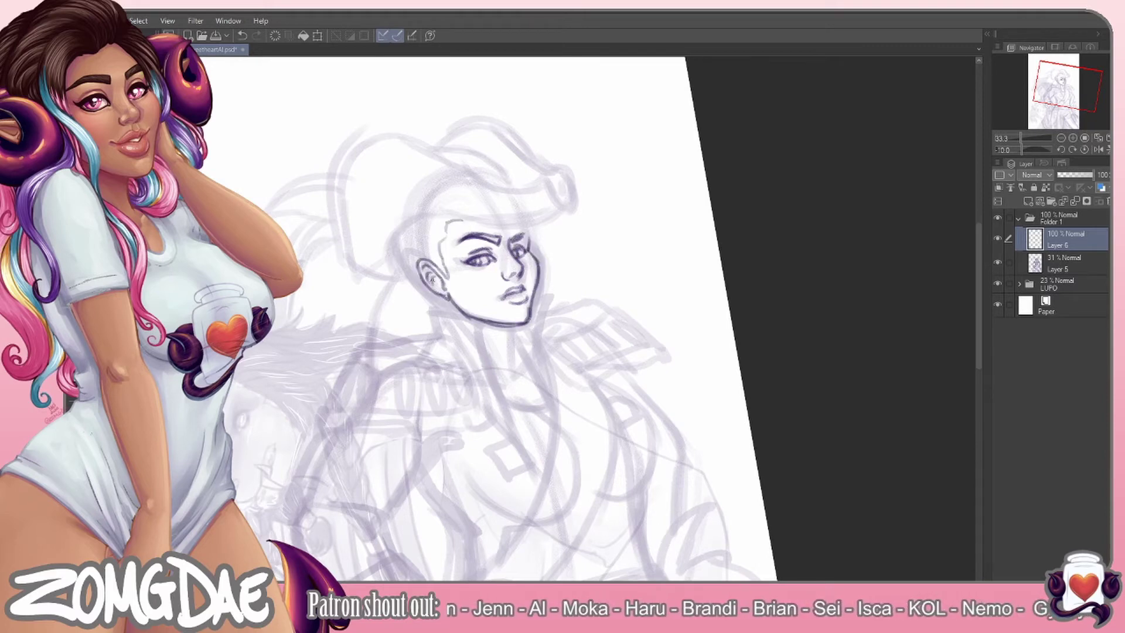
pyautogui.moveTo(508, 329); pyautogui.dragTo(524, 383)
# Draw clean lines for the figure's hat, with its rolled front tip, folded upper edge and sweeping brim
pyautogui.moveTo(703, 176); pyautogui.dragTo(820, 351)
pyautogui.moveTo(542, 160); pyautogui.dragTo(556, 176)
pyautogui.moveTo(445, 176)
pyautogui.mouseDown()
pyautogui.moveTo(551, 147)
pyautogui.moveTo(439, 366)
pyautogui.mouseUp()
pyautogui.hotkey('ctrl', 'z')
pyautogui.moveTo(463, 255); pyautogui.dragTo(478, 370)
pyautogui.moveTo(480, 206); pyautogui.dragTo(368, 363)
pyautogui.moveTo(486, 180); pyautogui.dragTo(404, 245)
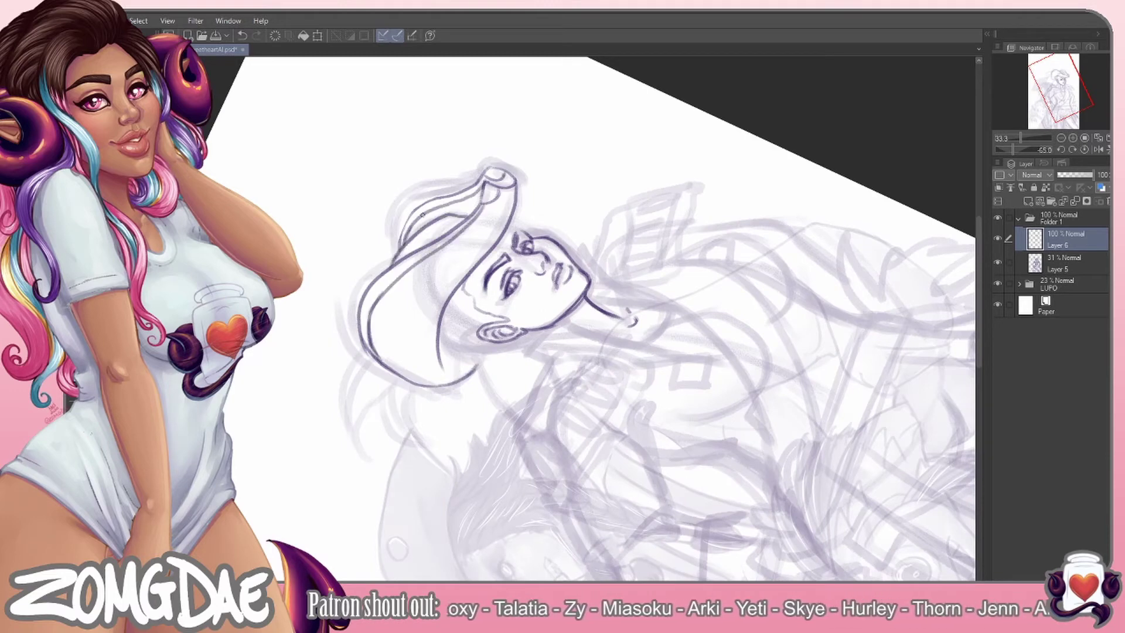
# Draw the figure's swept-back hair around the ear, the neck lines and the collar edge
pyautogui.hotkey('ctrl', '@')
pyautogui.moveTo(524, 296); pyautogui.dragTo(543, 306)
pyautogui.moveTo(569, 316); pyautogui.dragTo(586, 436)
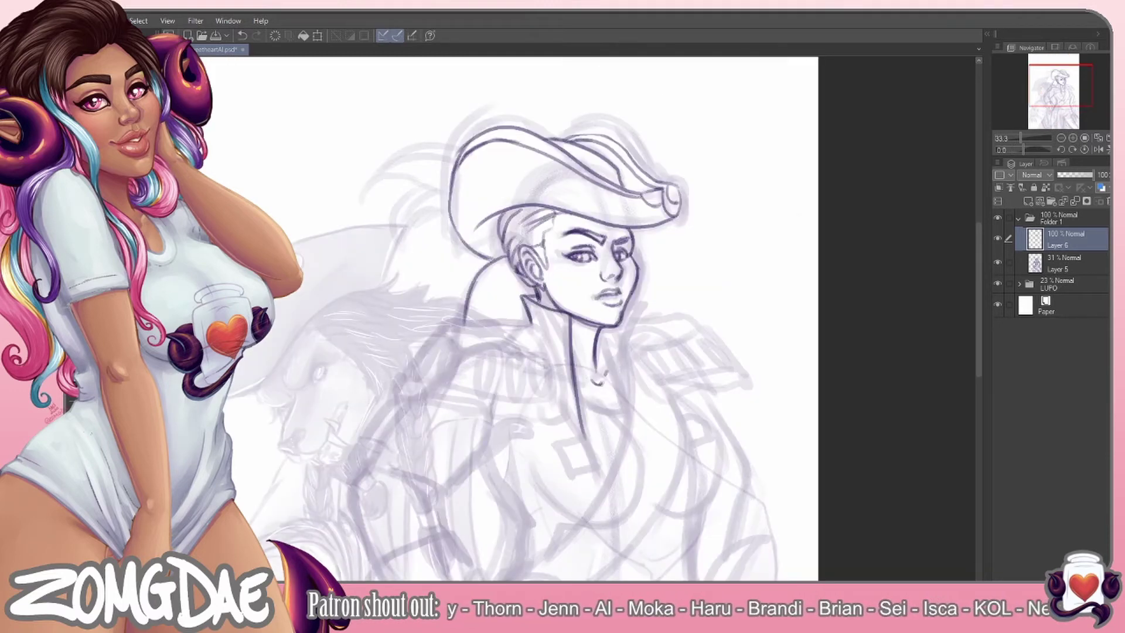
pyautogui.moveTo(557, 323); pyautogui.dragTo(533, 400)
# Draw the figure's tied hair behind the neck and the curved feathers at the back of the hat
pyautogui.press('-')
pyautogui.moveTo(457, 175); pyautogui.dragTo(440, 234)
pyautogui.moveTo(351, 115)
pyautogui.mouseDown()
pyautogui.moveTo(293, 179)
pyautogui.moveTo(293, 202)
pyautogui.mouseUp()
pyautogui.moveTo(375, 151)
pyautogui.mouseDown()
pyautogui.moveTo(328, 212)
pyautogui.moveTo(334, 179)
pyautogui.mouseUp()
# Draw the epaulette on the shoulder of the hand-on-hip arm, with its banded top, lower border and hanging fringe
pyautogui.hotkey('ctrl', '@')
pyautogui.press('-')
pyautogui.moveTo(419, 206)
pyautogui.mouseDown()
pyautogui.moveTo(508, 179)
pyautogui.moveTo(500, 193)
pyautogui.mouseUp()
pyautogui.moveTo(413, 205); pyautogui.dragTo(397, 271)
pyautogui.moveTo(399, 272)
pyautogui.mouseDown()
pyautogui.moveTo(533, 190)
pyautogui.moveTo(484, 234)
pyautogui.mouseUp()
pyautogui.moveTo(393, 290); pyautogui.dragTo(533, 243)
pyautogui.moveTo(480, 205); pyautogui.dragTo(405, 258)
pyautogui.moveTo(425, 222); pyautogui.dragTo(420, 259)
pyautogui.moveTo(441, 225); pyautogui.dragTo(437, 255)
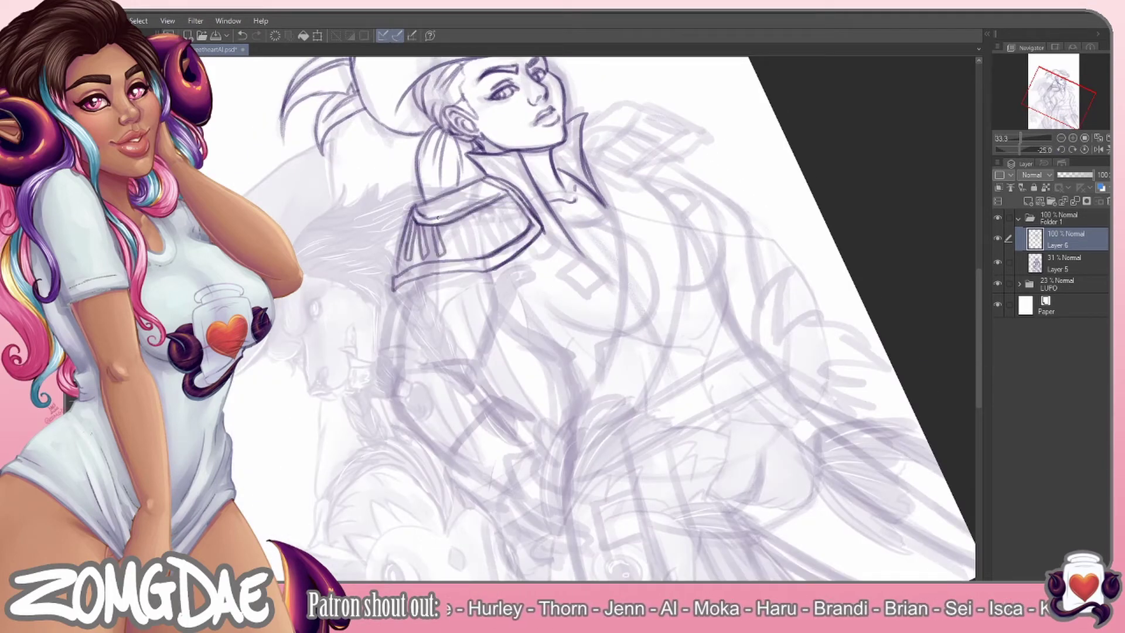
pyautogui.moveTo(519, 199); pyautogui.dragTo(483, 240)
pyautogui.moveTo(433, 226); pyautogui.dragTo(427, 258)
# Draw the inner and outer sleeve contours of the bent arm from below the epaulette to the elbow
pyautogui.moveTo(530, 278); pyautogui.dragTo(468, 381)
pyautogui.moveTo(445, 280); pyautogui.dragTo(391, 454)
pyautogui.hotkey('ctrl', '@')
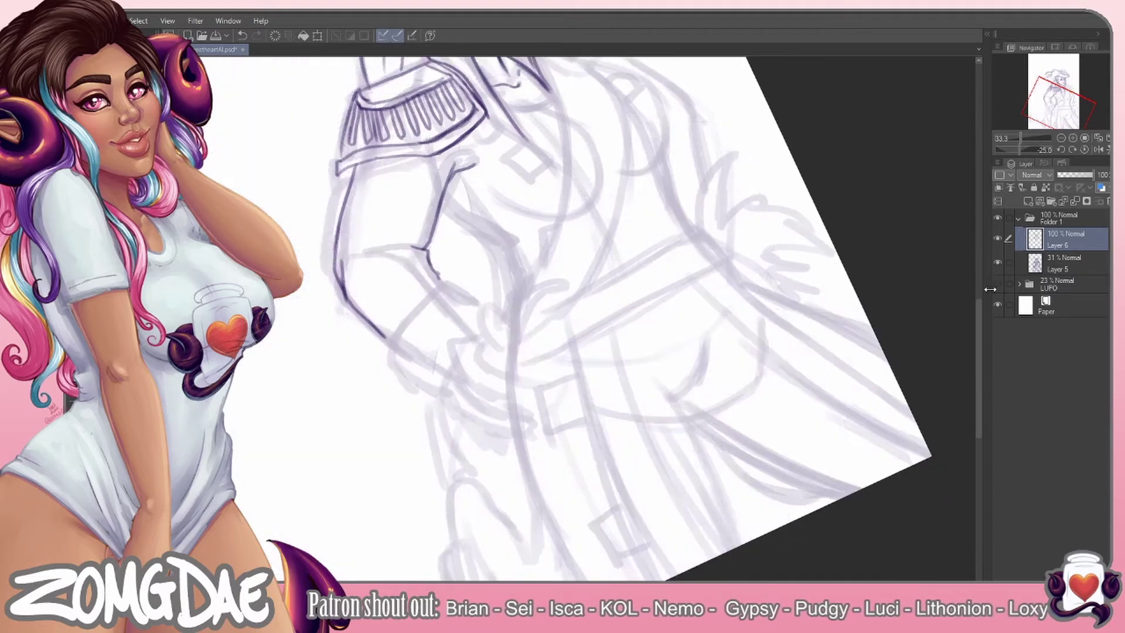
# Draw the coat's lapel lines running from the collar down to the waist, and the upper edge of the belt
pyautogui.moveTo(662, 167); pyautogui.dragTo(534, 384)
pyautogui.press('-')
pyautogui.moveTo(797, 234); pyautogui.dragTo(686, 346)
pyautogui.moveTo(706, 194); pyautogui.dragTo(707, 257)
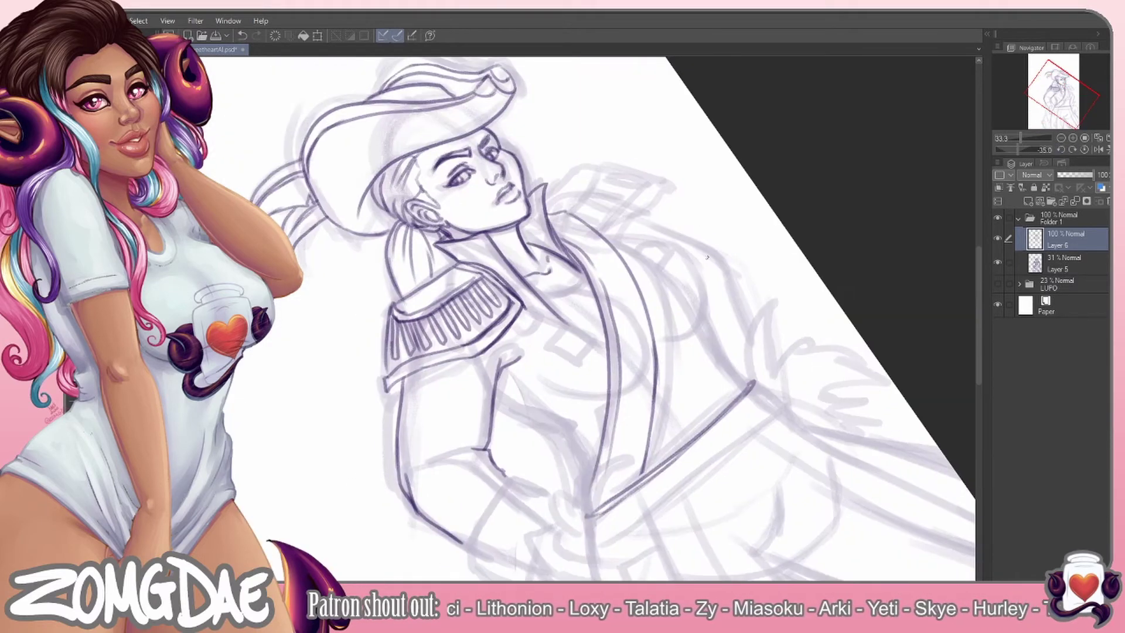
# Draw the chest curves, the square breast patch, the vest edge and both sides of the waist down to the belt
pyautogui.moveTo(586, 402); pyautogui.dragTo(497, 493)
pyautogui.moveTo(557, 328)
pyautogui.mouseDown()
pyautogui.moveTo(598, 363)
pyautogui.moveTo(499, 404)
pyautogui.mouseUp()
pyautogui.moveTo(644, 410); pyautogui.dragTo(560, 328)
pyautogui.moveTo(621, 152); pyautogui.dragTo(528, 226)
pyautogui.moveTo(618, 217); pyautogui.dragTo(665, 299)
pyautogui.moveTo(574, 308); pyautogui.dragTo(594, 350)
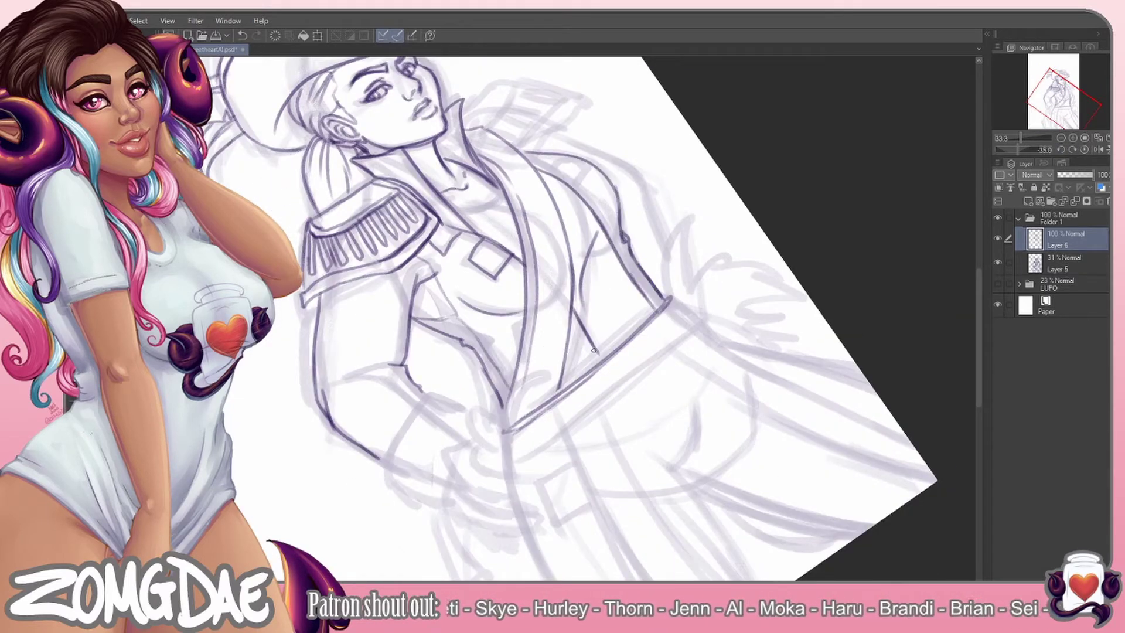
# Draw the belt's lower edge and end, and the front edges of the coat skirt falling from the hip
pyautogui.moveTo(633, 272); pyautogui.dragTo(652, 297)
pyautogui.moveTo(515, 99)
pyautogui.mouseDown()
pyautogui.moveTo(548, 209)
pyautogui.moveTo(536, 252)
pyautogui.moveTo(554, 508)
pyautogui.mouseUp()
pyautogui.hotkey('ctrl', '@')
pyautogui.moveTo(481, 246); pyautogui.dragTo(451, 509)
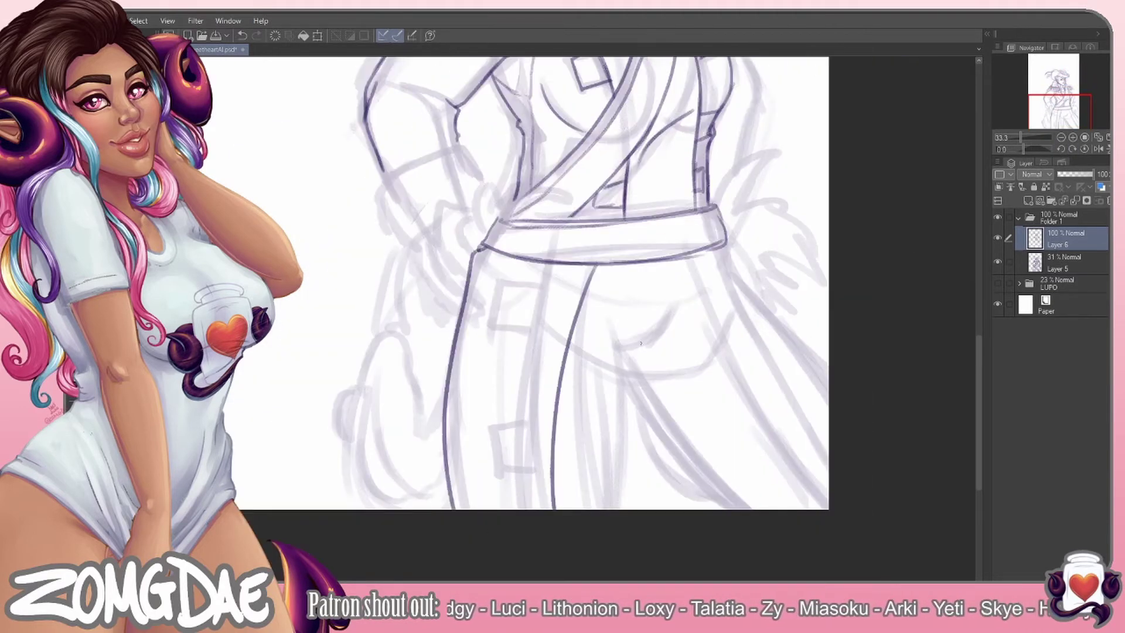
# Draw the tunic's curved hem and the trouser legs below the belt, and the fringed epaulette on the far shoulder
pyautogui.moveTo(641, 342); pyautogui.dragTo(583, 509)
pyautogui.moveTo(730, 375); pyautogui.dragTo(668, 510)
pyautogui.moveTo(827, 252); pyautogui.dragTo(697, 422)
pyautogui.moveTo(756, 381); pyautogui.dragTo(665, 509)
pyautogui.moveTo(459, 203)
pyautogui.mouseDown()
pyautogui.moveTo(487, 384)
pyautogui.moveTo(506, 390)
pyautogui.mouseUp()
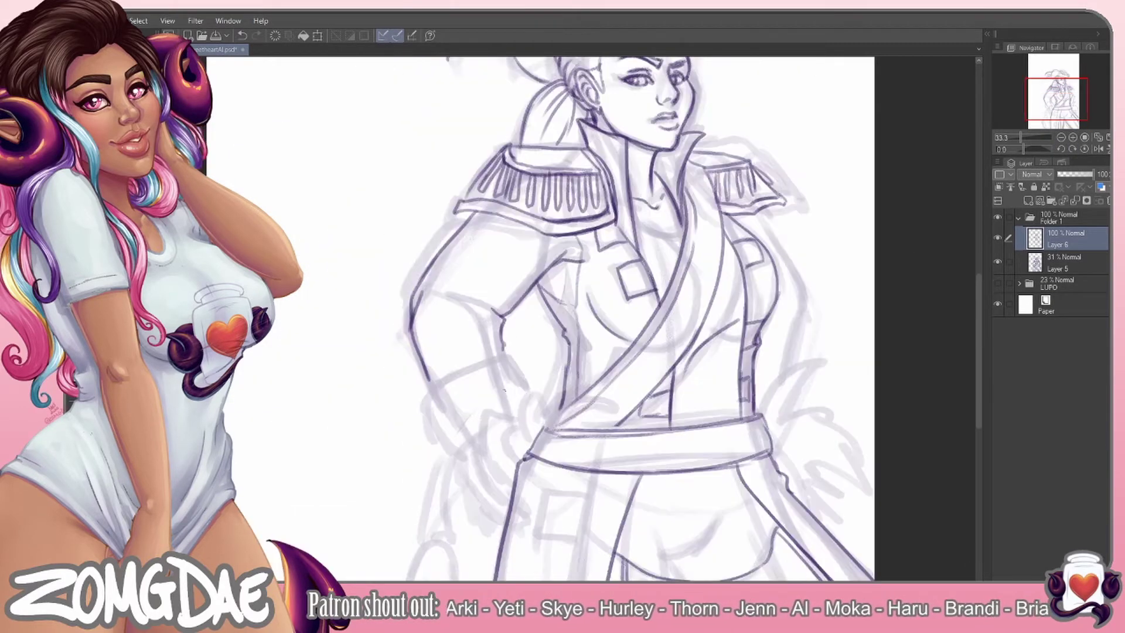
# Draw the far arm with its cuff, and the near forearm's wide cuff with the hand resting on the hip
pyautogui.moveTo(756, 214); pyautogui.dragTo(783, 352)
pyautogui.moveTo(779, 305); pyautogui.dragTo(802, 439)
pyautogui.scroll(-3, 810, 435)
pyautogui.moveTo(509, 246)
pyautogui.mouseDown()
pyautogui.moveTo(463, 349)
pyautogui.moveTo(510, 404)
pyautogui.mouseUp()
pyautogui.moveTo(487, 375); pyautogui.dragTo(516, 419)
pyautogui.moveTo(531, 302); pyautogui.dragTo(535, 336)
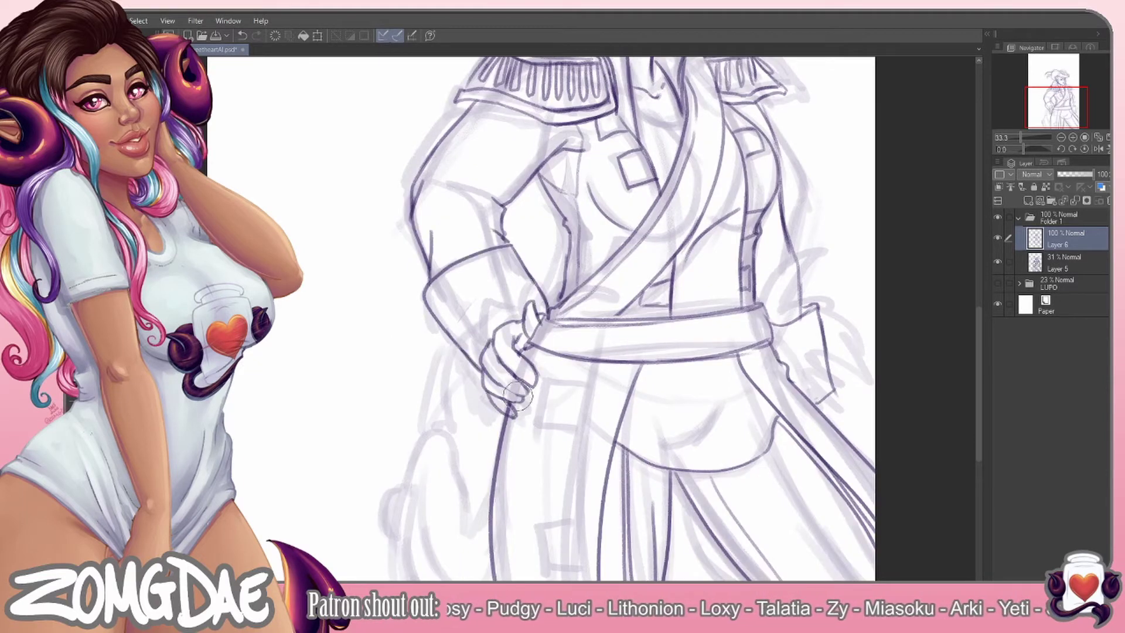
# On a new layer, draw the rectangular belt buckle and the sheathed dagger on the cross-strap, and merge the layer into the line art
pyautogui.hotkey('ctrl', 'shift', 'n')
pyautogui.moveTo(674, 258)
pyautogui.mouseDown()
pyautogui.moveTo(747, 232)
pyautogui.moveTo(683, 301)
pyautogui.mouseUp()
pyautogui.moveTo(706, 252)
pyautogui.mouseDown()
pyautogui.moveTo(730, 222)
pyautogui.moveTo(774, 226)
pyautogui.mouseUp()
pyautogui.scroll(4, 727, 282)
pyautogui.moveTo(609, 214); pyautogui.dragTo(593, 258)
pyautogui.moveTo(636, 199)
pyautogui.mouseDown()
pyautogui.moveTo(590, 269)
pyautogui.moveTo(627, 353)
pyautogui.mouseUp()
pyautogui.moveTo(598, 240); pyautogui.dragTo(609, 275)
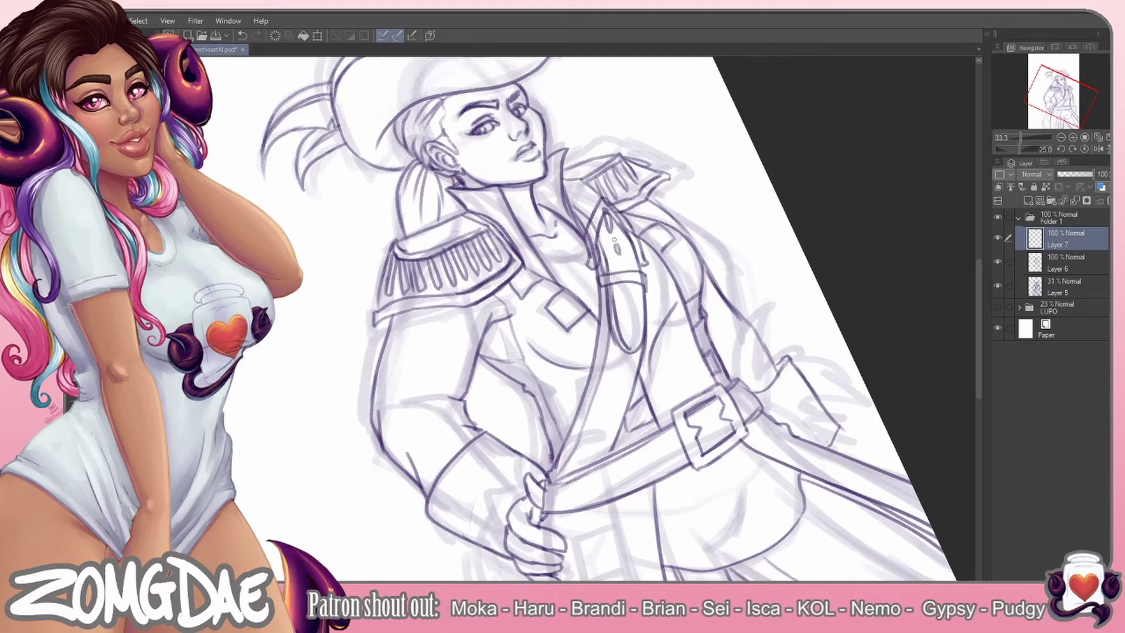
pyautogui.moveTo(575, 187); pyautogui.dragTo(588, 196)
pyautogui.hotkey('ctrl', 'e')
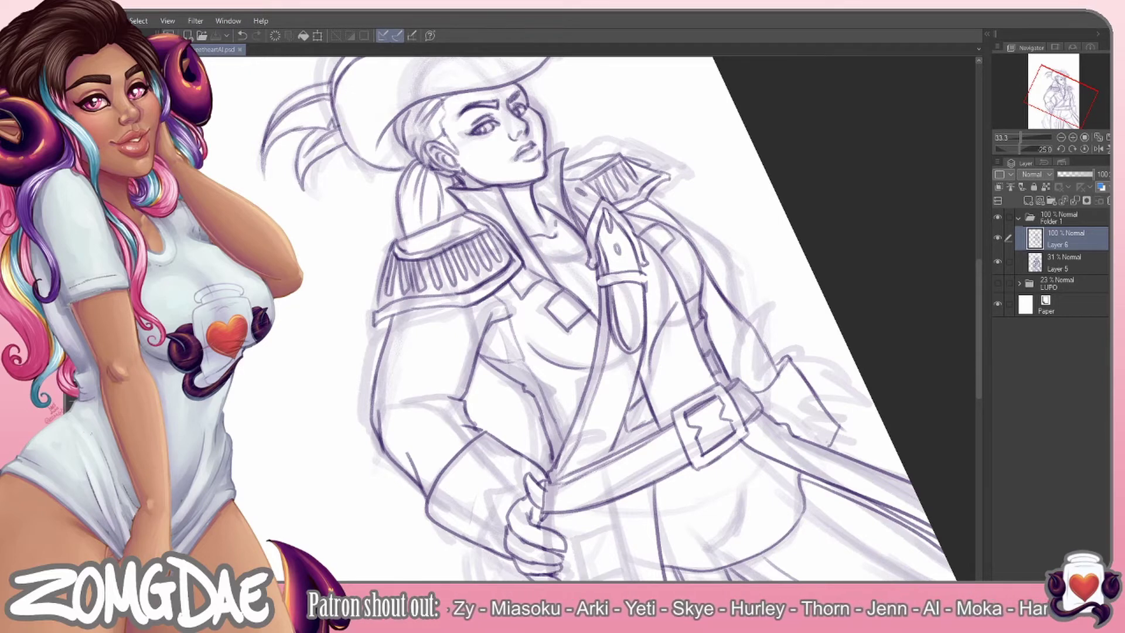
# Draw the stepped trim on both cuffs and, on a new layer, the fish hanging behind the hand-on-hip arm
pyautogui.scroll(-3, 620, 319)
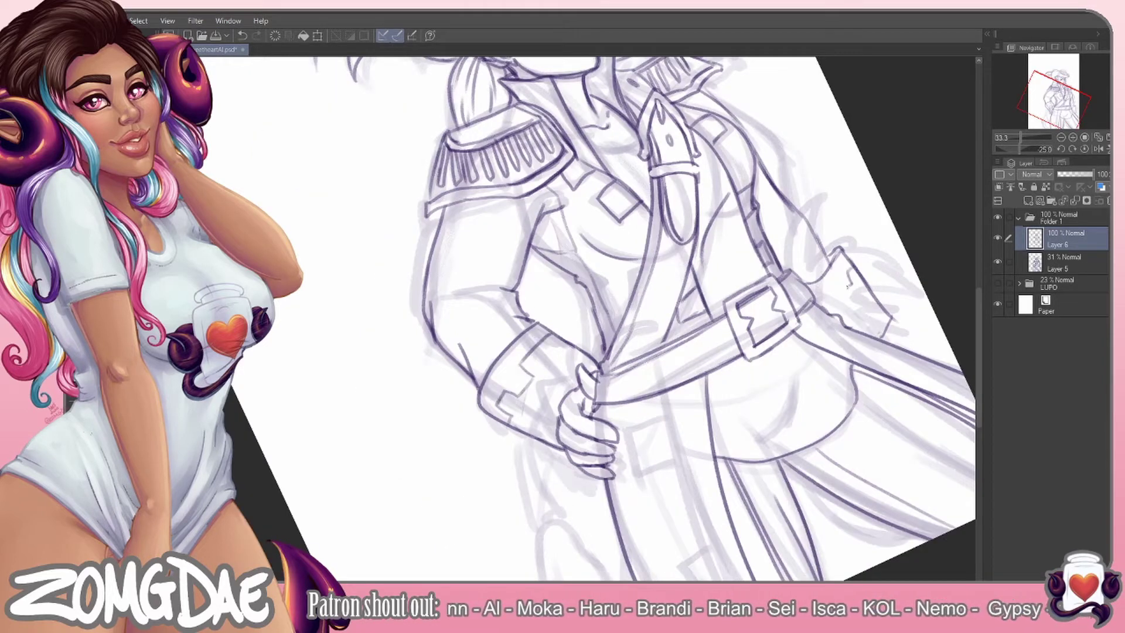
pyautogui.moveTo(817, 287); pyautogui.dragTo(850, 296)
pyautogui.hotkey('ctrl', 'shift', 'n')
pyautogui.hotkey('ctrl', '@')
pyautogui.moveTo(528, 287)
pyautogui.mouseDown()
pyautogui.moveTo(480, 328)
pyautogui.moveTo(469, 428)
pyautogui.moveTo(527, 458)
pyautogui.mouseUp()
pyautogui.moveTo(498, 199)
pyautogui.mouseDown()
pyautogui.moveTo(516, 287)
pyautogui.moveTo(502, 289)
pyautogui.mouseUp()
pyautogui.moveTo(565, 352); pyautogui.dragTo(522, 270)
pyautogui.moveTo(586, 234); pyautogui.dragTo(492, 387)
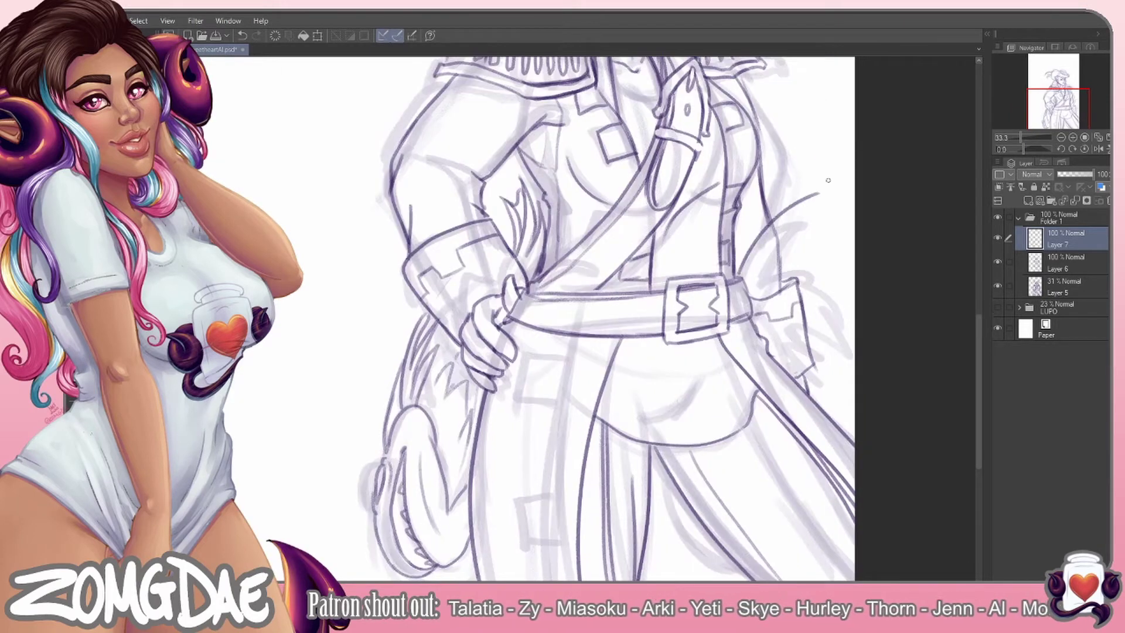
# Draw the fanned fish tail beside the belt and square patches along the coat edges, and merge the fish layer into the line art
pyautogui.moveTo(744, 275); pyautogui.dragTo(815, 199)
pyautogui.moveTo(753, 305)
pyautogui.mouseDown()
pyautogui.moveTo(838, 314)
pyautogui.moveTo(820, 208)
pyautogui.mouseUp()
pyautogui.moveTo(812, 202); pyautogui.dragTo(826, 281)
pyautogui.moveTo(744, 293); pyautogui.dragTo(809, 223)
pyautogui.hotkey('ctrl', 'e')
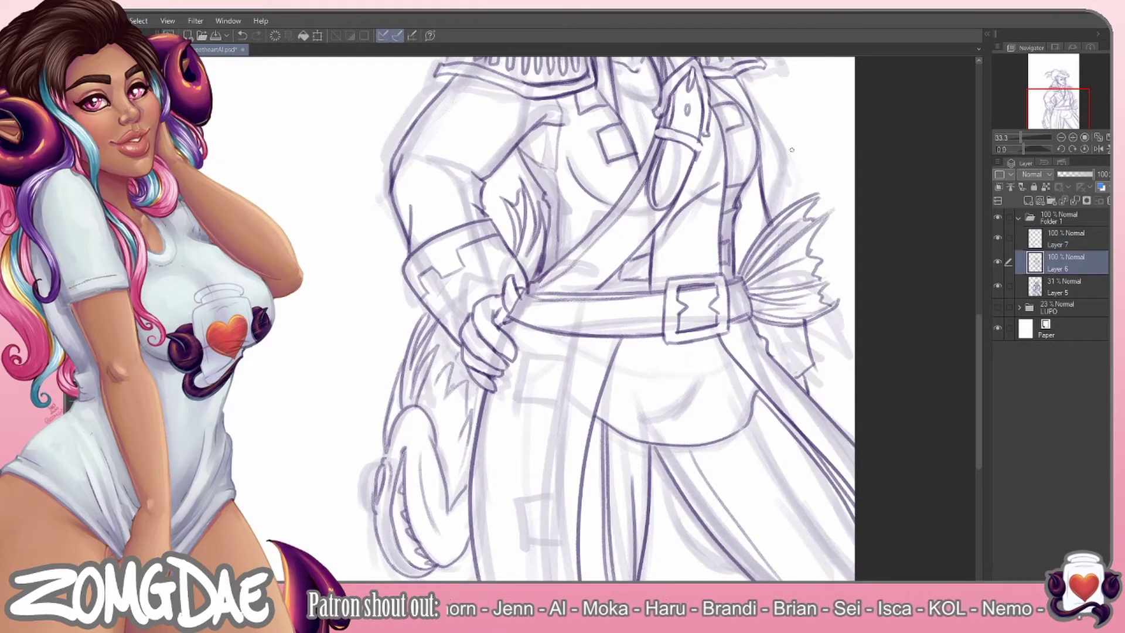
pyautogui.hotkey('ctrl', '0')
pyautogui.scroll(3, 607, 320)
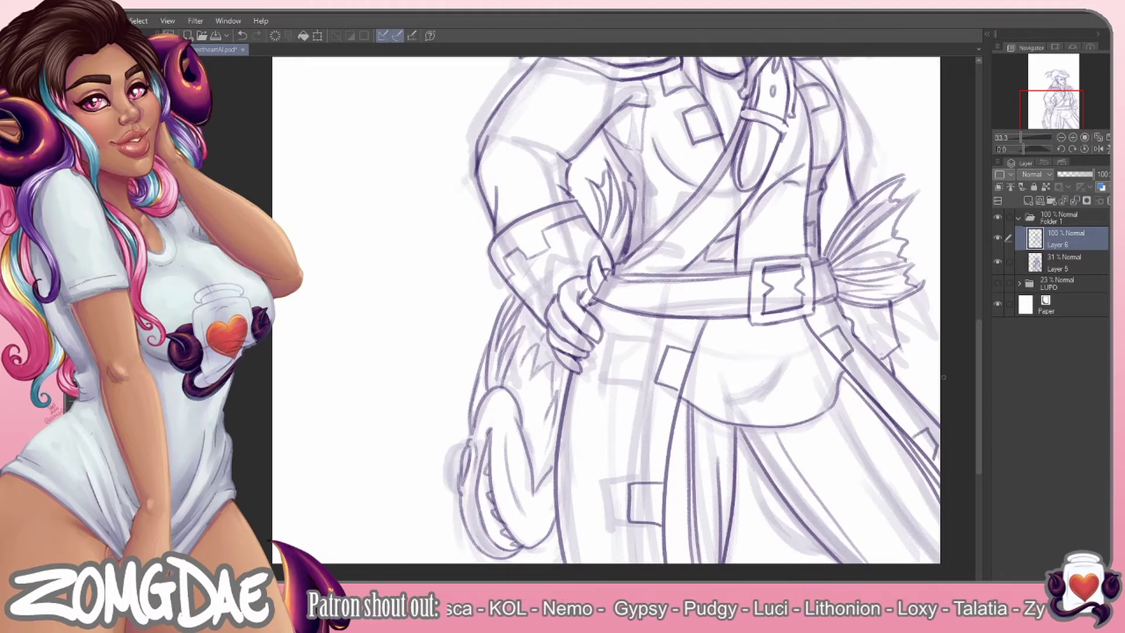
# Lower the rough sketch layer to 10% opacity, group the line art in a new folder, and shade the hair on layers beneath it
pyautogui.hotkey('ctrl', '0')
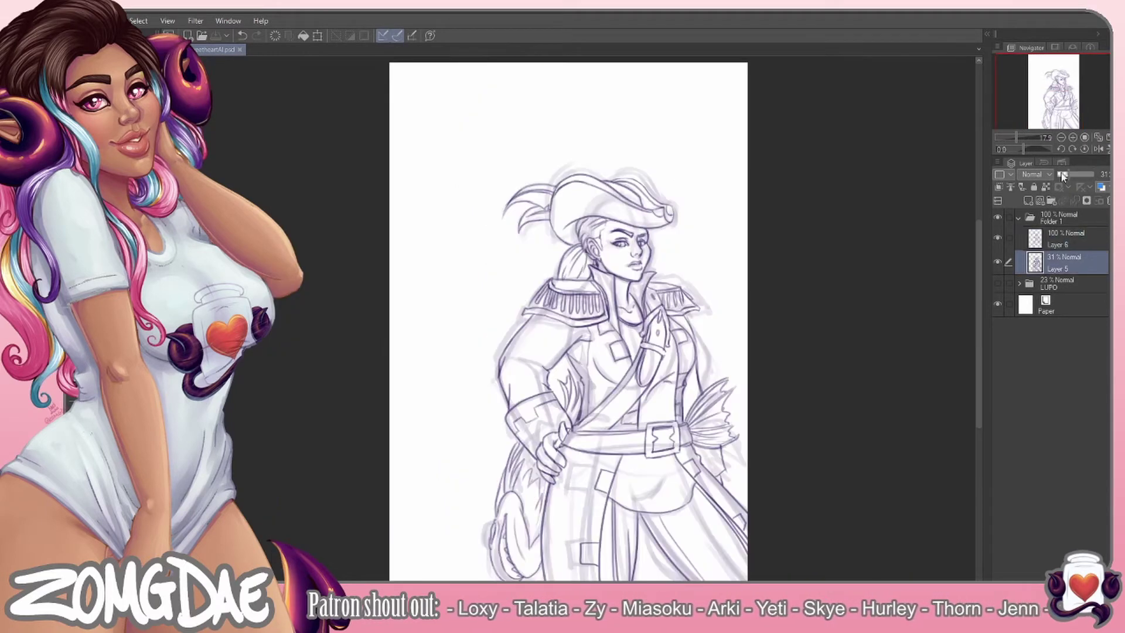
pyautogui.hotkey('ctrl', 'g')
pyautogui.hotkey('ctrl', 'shift', 'n')
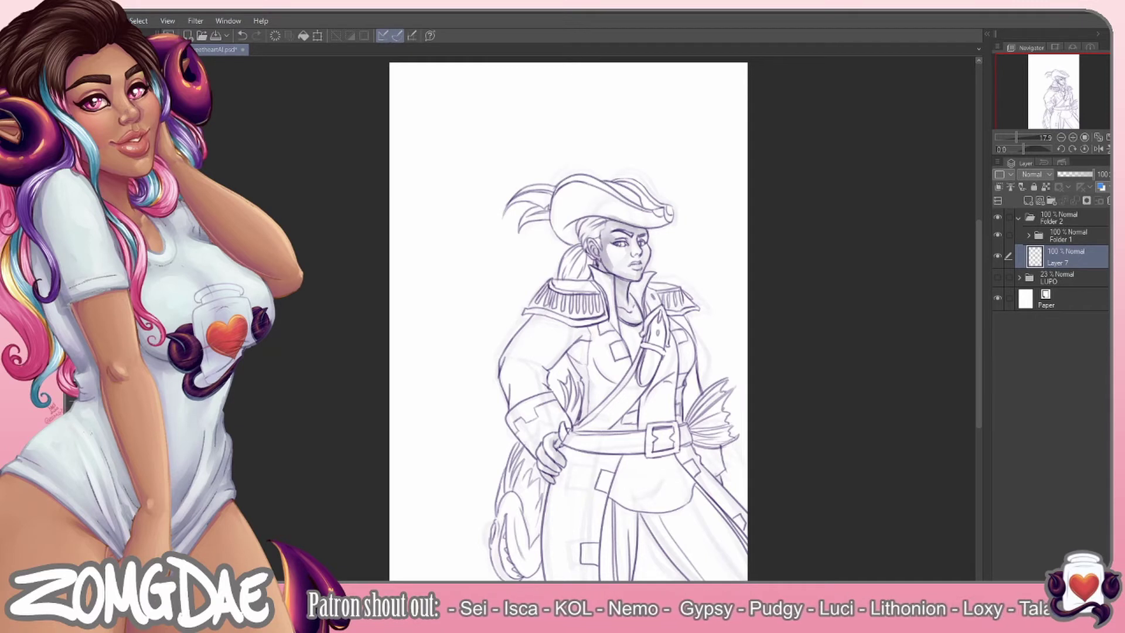
pyautogui.hotkey('ctrl', 'shift', 'n')
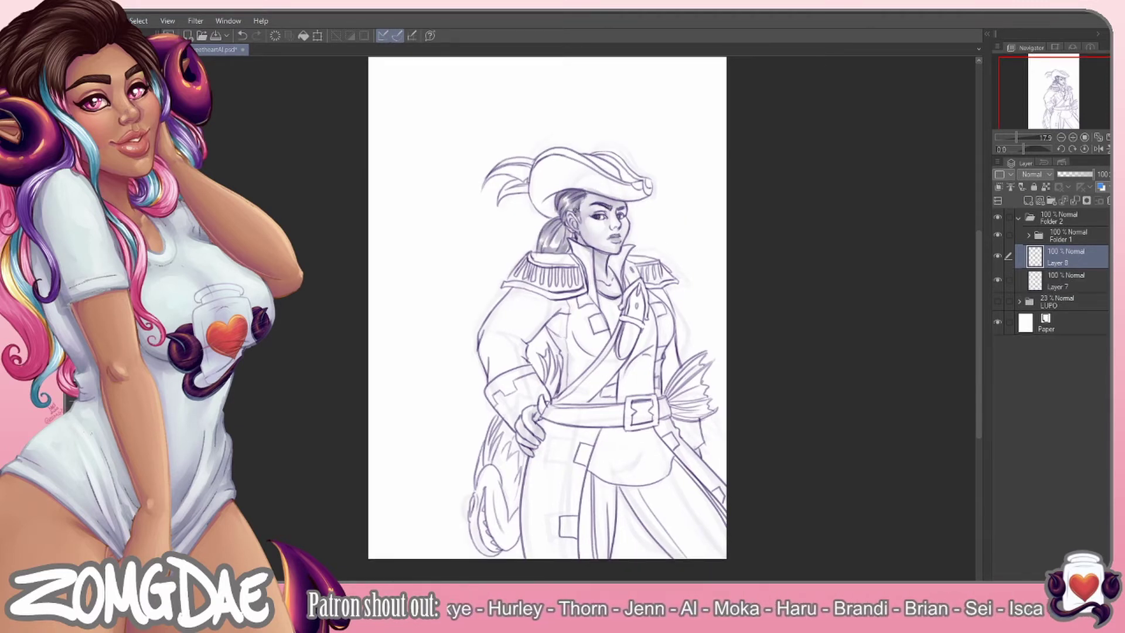
# Shade the hat, the coat sleeves and the torso beneath the line art in soft purple
pyautogui.moveTo(561, 186)
pyautogui.mouseDown()
pyautogui.moveTo(633, 175)
pyautogui.moveTo(628, 140)
pyautogui.mouseUp()
pyautogui.moveTo(563, 258)
pyautogui.mouseDown()
pyautogui.moveTo(580, 293)
pyautogui.moveTo(515, 420)
pyautogui.mouseUp()
pyautogui.moveTo(562, 311); pyautogui.dragTo(586, 399)
pyautogui.moveTo(615, 258); pyautogui.dragTo(668, 410)
# Shade the trouser legs, the hanging coat panels and the chest in soft purple
pyautogui.moveTo(639, 469); pyautogui.dragTo(592, 557)
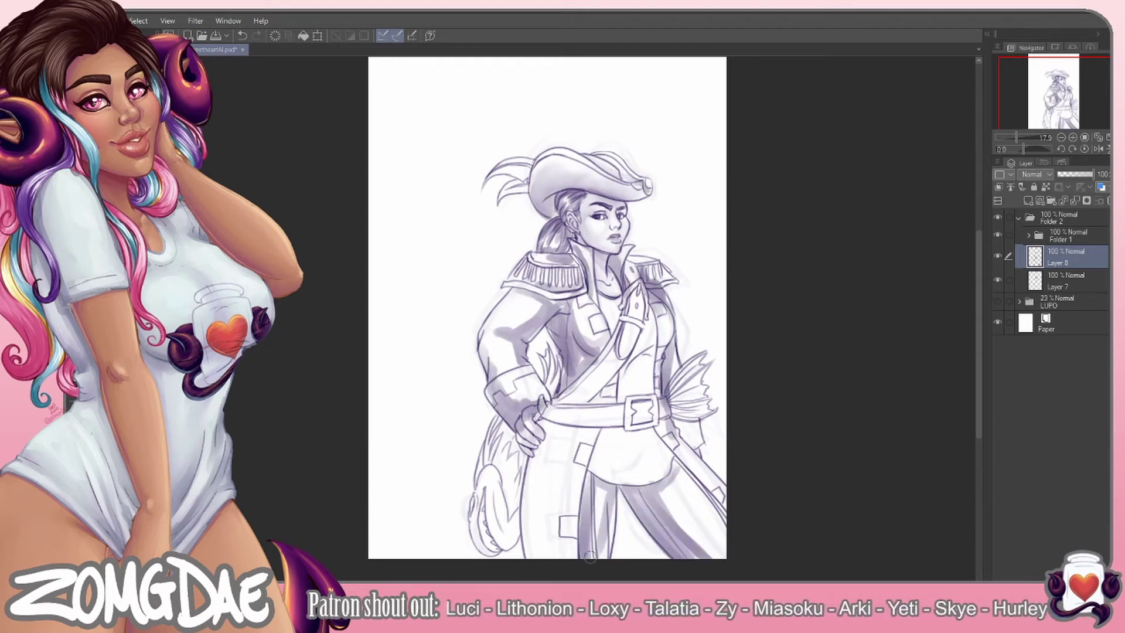
pyautogui.moveTo(528, 428); pyautogui.dragTo(563, 557)
pyautogui.moveTo(674, 428); pyautogui.dragTo(721, 504)
pyautogui.moveTo(516, 316)
pyautogui.mouseDown()
pyautogui.moveTo(580, 352)
pyautogui.moveTo(680, 516)
pyautogui.moveTo(516, 410)
pyautogui.moveTo(614, 369)
pyautogui.mouseUp()
# Shade the cross-strap, dagger sheath and belt darker on a new layer, keeping the buckle and metal fittings light
pyautogui.hotkey('ctrl', 'shift', 'n')
pyautogui.moveTo(638, 269)
pyautogui.mouseDown()
pyautogui.moveTo(551, 404)
pyautogui.moveTo(674, 407)
pyautogui.mouseUp()
pyautogui.moveTo(632, 183); pyautogui.dragTo(644, 187)
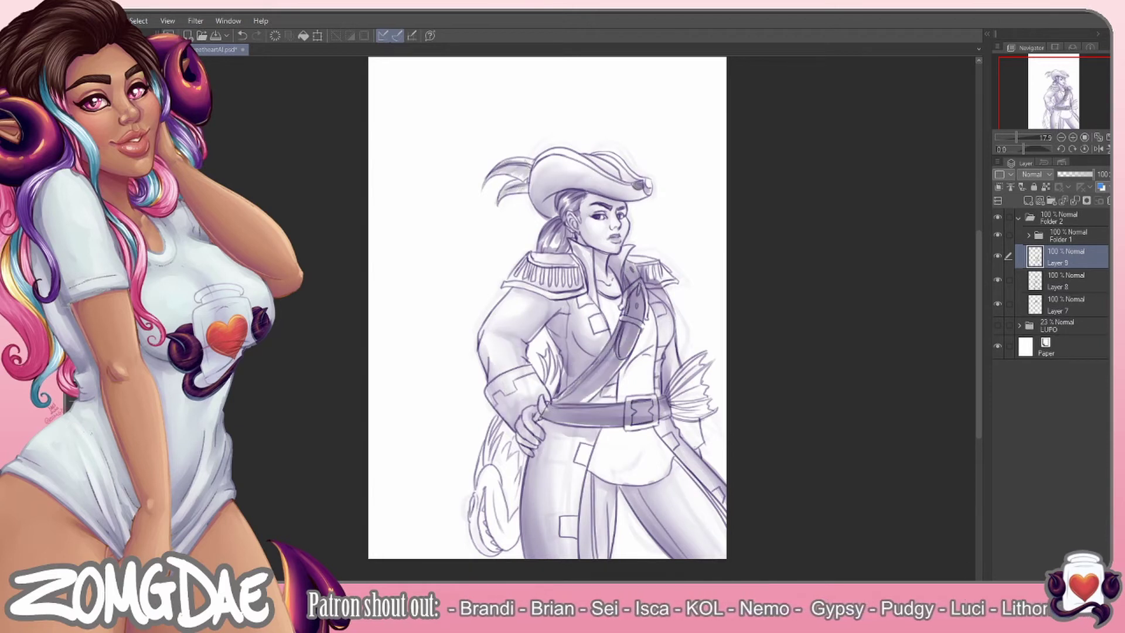
pyautogui.hotkey('ctrl', 'z')
pyautogui.hotkey('ctrl', 'z')
pyautogui.hotkey('ctrl', 'z')
pyautogui.hotkey('ctrl', 'z')
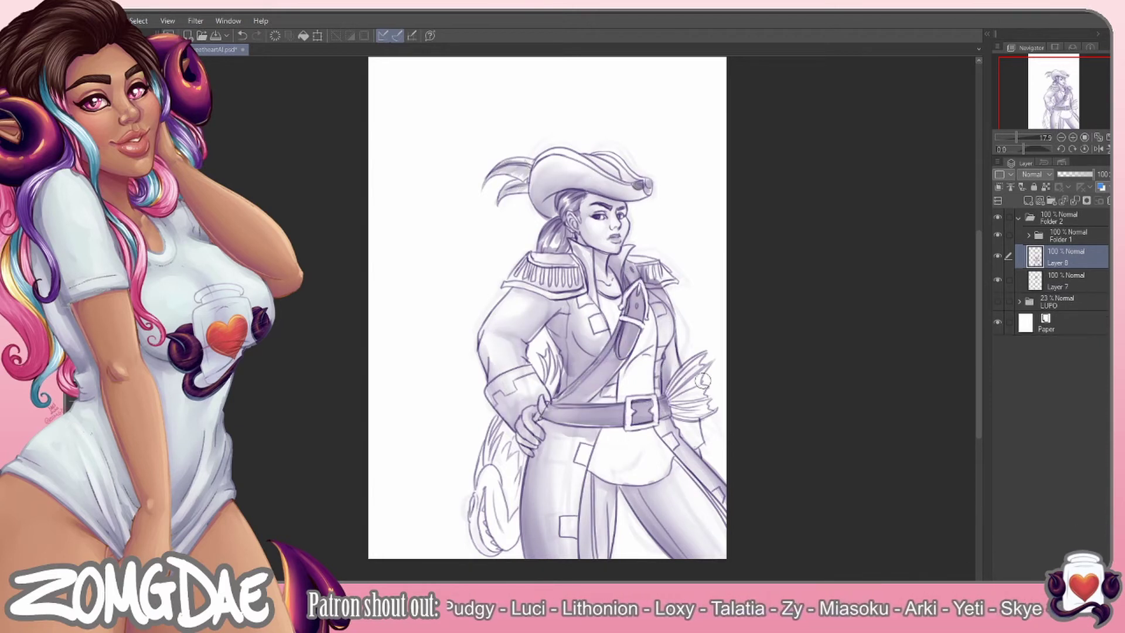
# Shade the vest and the tunic flap below the belt in mid purple on a new layer, with darker folds on the flap
pyautogui.hotkey('ctrl', 'shift', 'n')
pyautogui.moveTo(601, 293); pyautogui.dragTo(653, 403)
pyautogui.moveTo(592, 428)
pyautogui.mouseDown()
pyautogui.moveTo(671, 480)
pyautogui.moveTo(657, 434)
pyautogui.mouseUp()
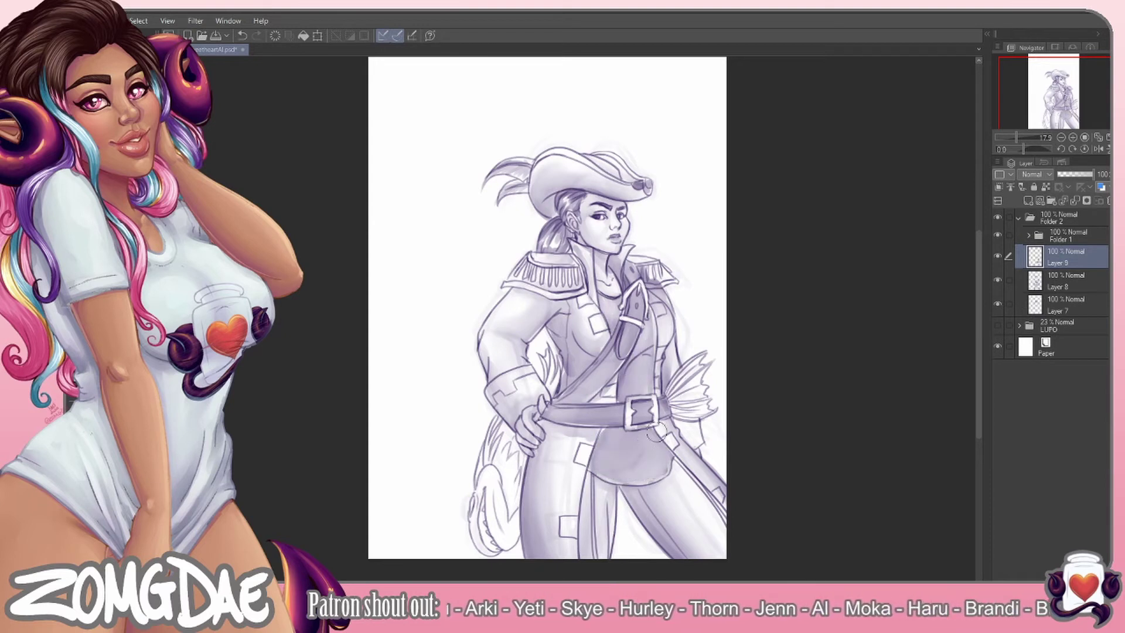
pyautogui.hotkey('ctrl', 'z')
pyautogui.hotkey('ctrl', 'z')
pyautogui.hotkey('ctrl', 'z')
pyautogui.hotkey('ctrl', 'z')
pyautogui.hotkey('ctrl', 'z')
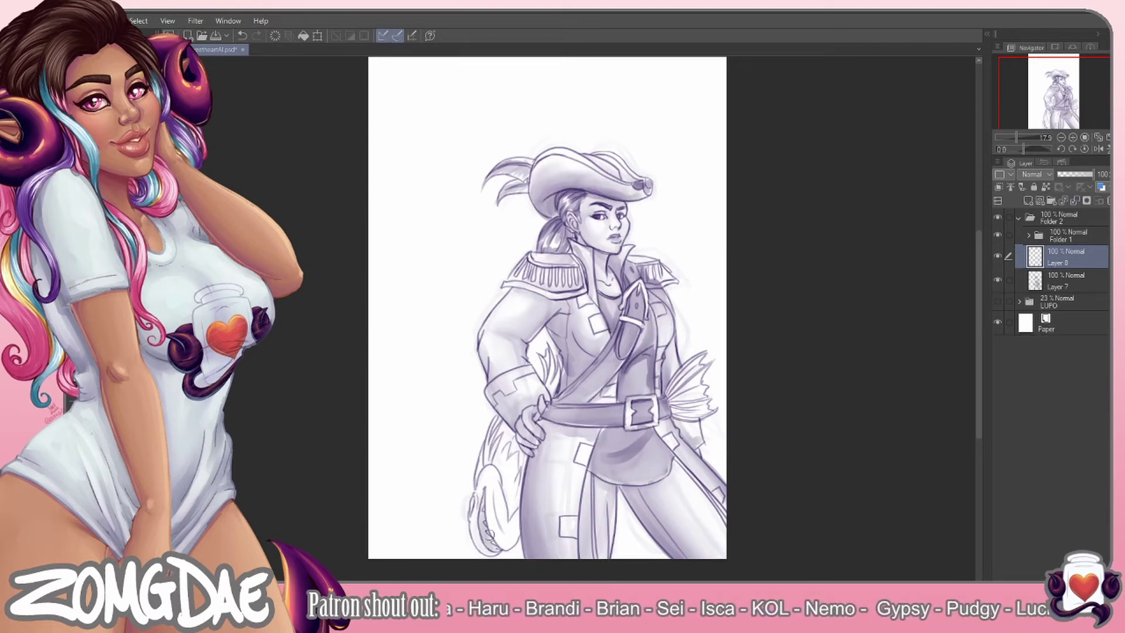
# Shade the hanging fish and darken its fanned tail on a new layer, and merge the shading layers together
pyautogui.moveTo(495, 445); pyautogui.dragTo(504, 542)
pyautogui.moveTo(669, 364); pyautogui.dragTo(709, 416)
pyautogui.hotkey('ctrl', 'shift', 'n')
pyautogui.moveTo(486, 437); pyautogui.dragTo(483, 545)
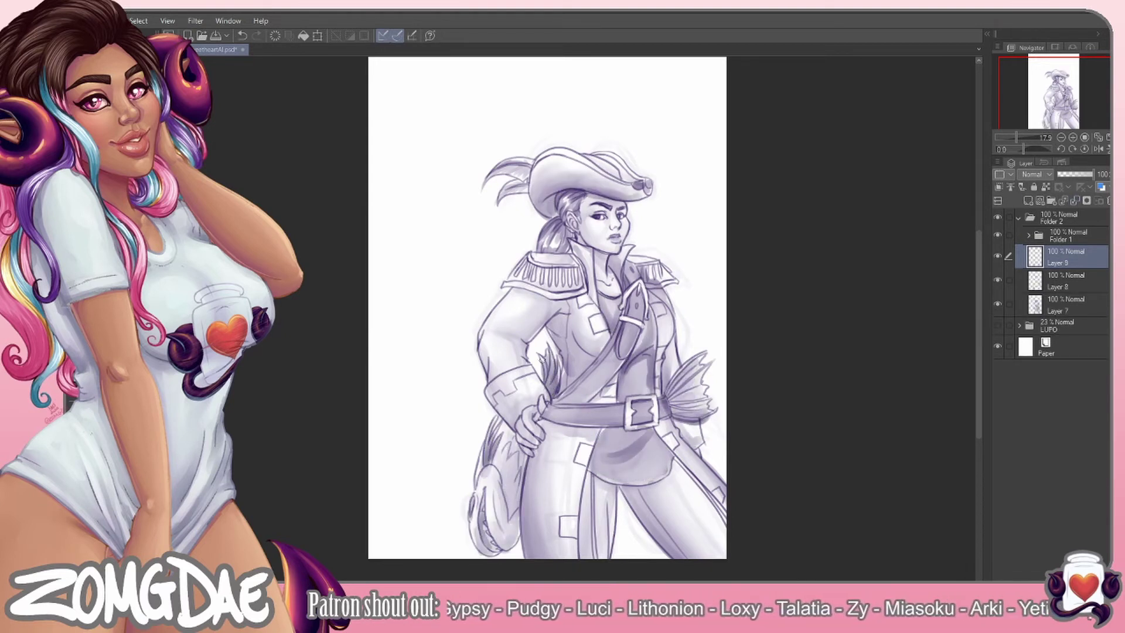
pyautogui.moveTo(668, 359)
pyautogui.mouseDown()
pyautogui.moveTo(703, 419)
pyautogui.moveTo(624, 393)
pyautogui.mouseUp()
pyautogui.hotkey('ctrl', 'e')
pyautogui.hotkey('ctrl', 'e')
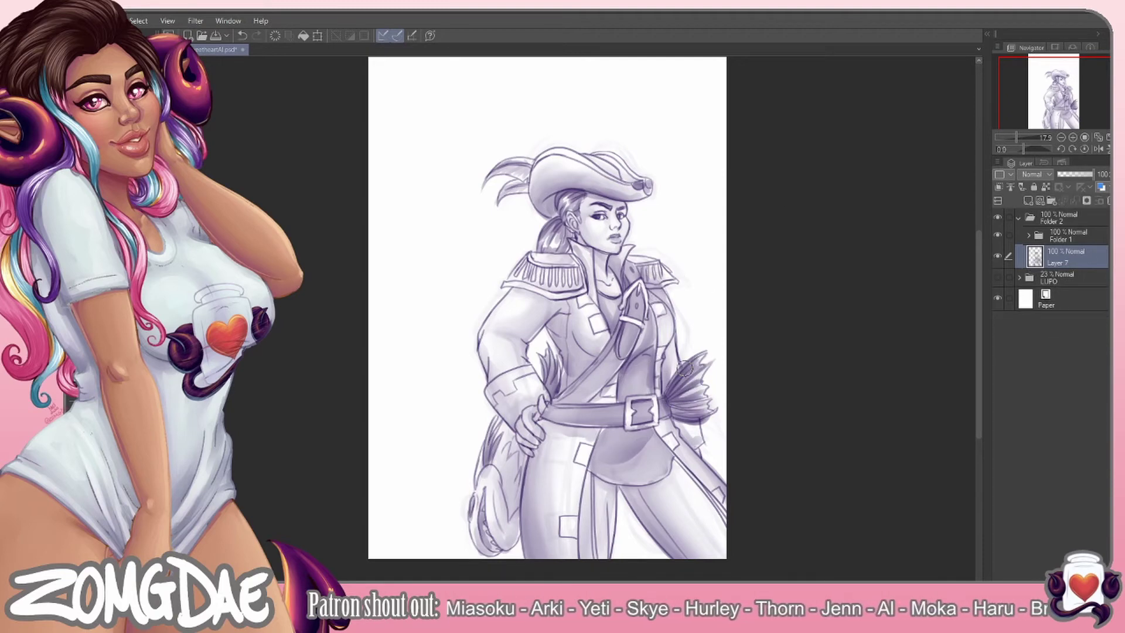
# On a new layer above the line art, add fine detail to the hat feathers and light edge lines to the cross-strap
pyautogui.hotkey('ctrl', 'z')
pyautogui.hotkey('ctrl', 'z')
pyautogui.scroll(2, 849, 304)
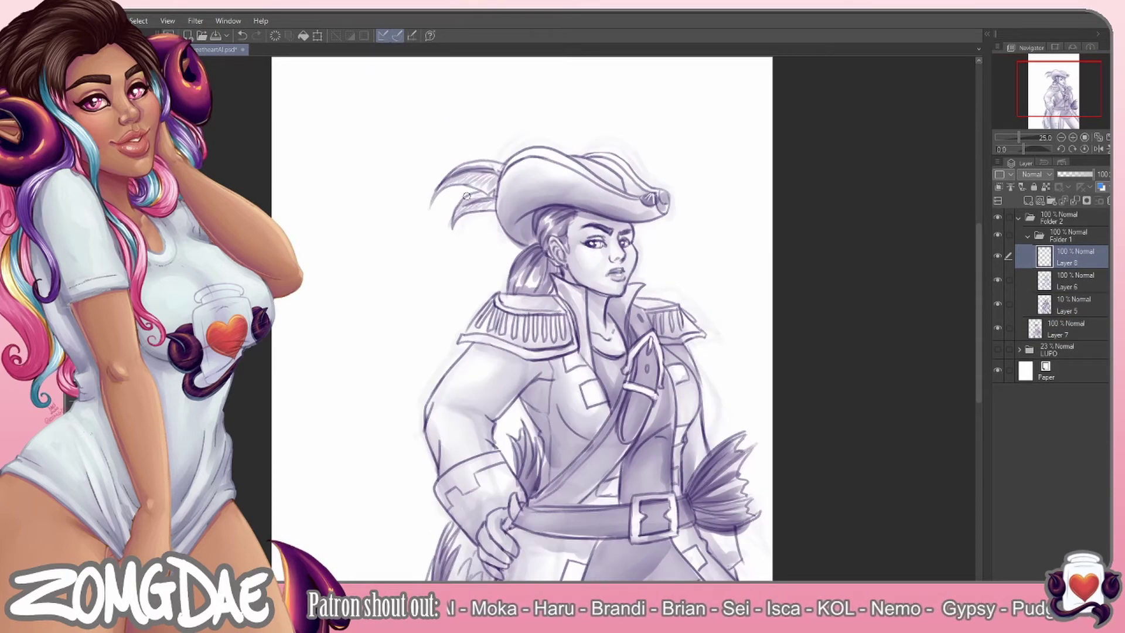
pyautogui.scroll(-3, 466, 196)
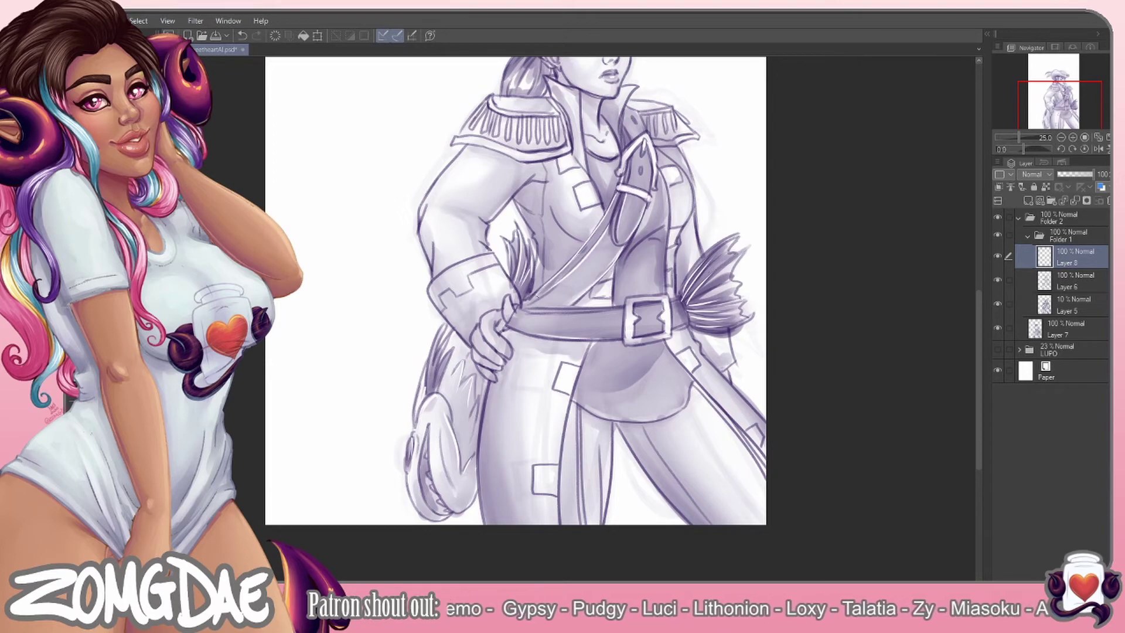
pyautogui.moveTo(527, 305); pyautogui.dragTo(549, 247)
pyautogui.click(1066, 328)
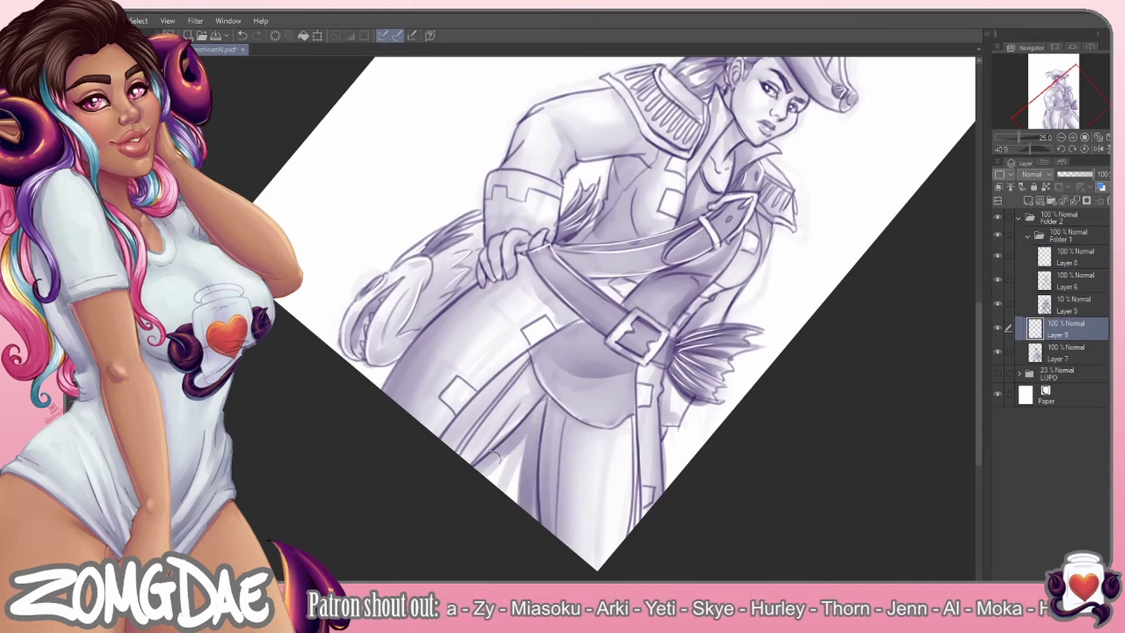
# Show both characters, create a new illustration canvas, and merge the characters' folders into single layers
pyautogui.hotkey('ctrl', '0')
pyautogui.click(1060, 235)
pyautogui.hotkey('ctrl', 'n')
pyautogui.click(620, 92)
pyautogui.rightClick(1055, 240)
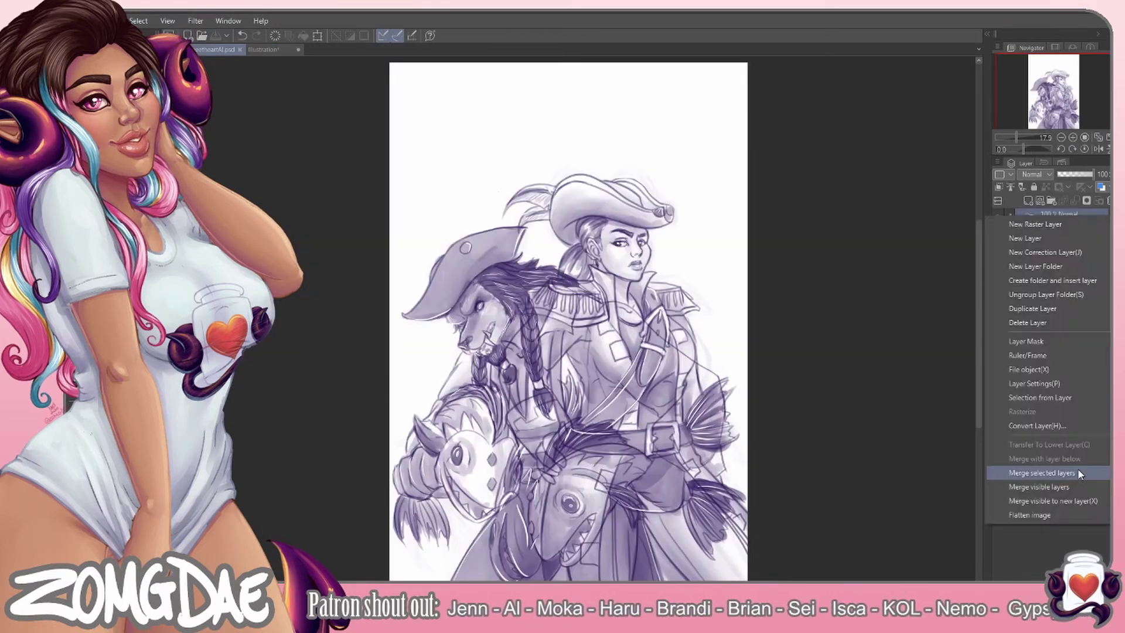
# Bring both merged characters into the landscape canvas and move them apart, with the beast left and the feathered-hat pirate right
pyautogui.hotkey('ctrl', 'w')
pyautogui.click(589, 232)
pyautogui.hotkey('ctrl', 't')
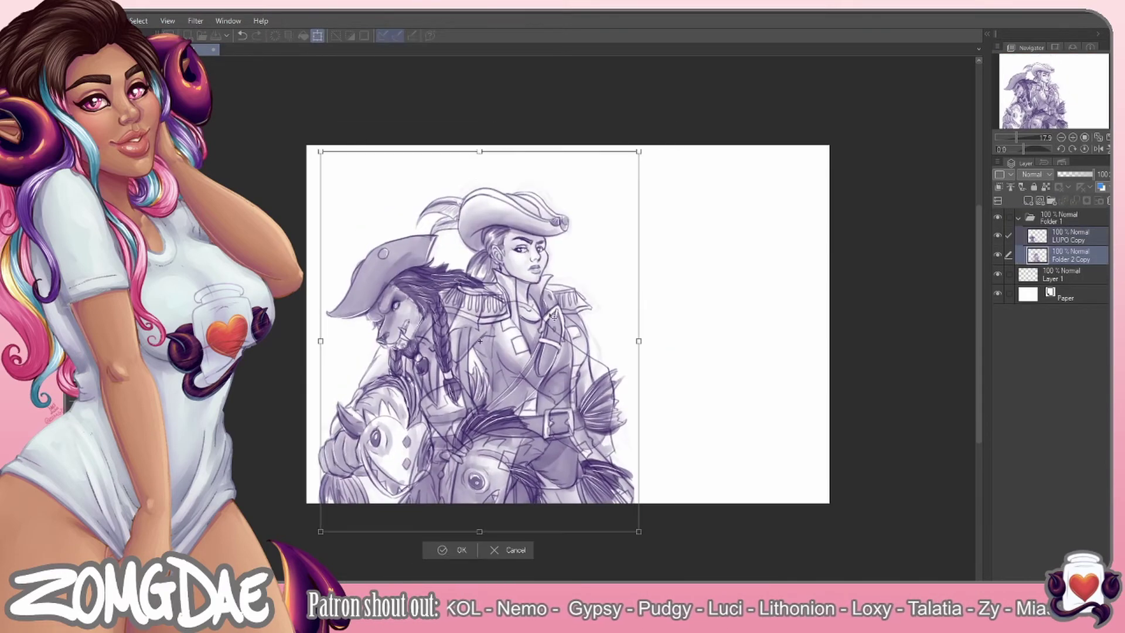
pyautogui.moveTo(480, 328); pyautogui.dragTo(674, 328)
pyautogui.moveTo(591, 328); pyautogui.dragTo(469, 322)
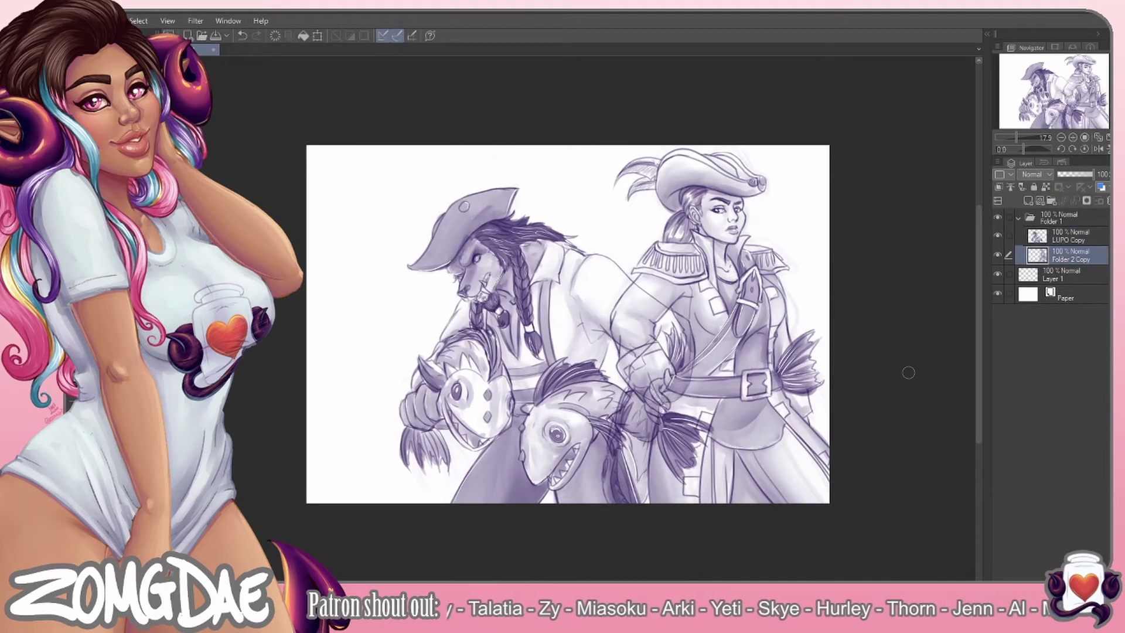
# Remove the overlap between the two characters so the feathered-hat pirate stands cleanly in front of the beast
pyautogui.click(1064, 253)
pyautogui.keyDown('ctrl'); pyautogui.click(1064, 253); pyautogui.keyUp('ctrl')
pyautogui.hotkey('ctrl', 'shift', 'i')
pyautogui.press('Delete')
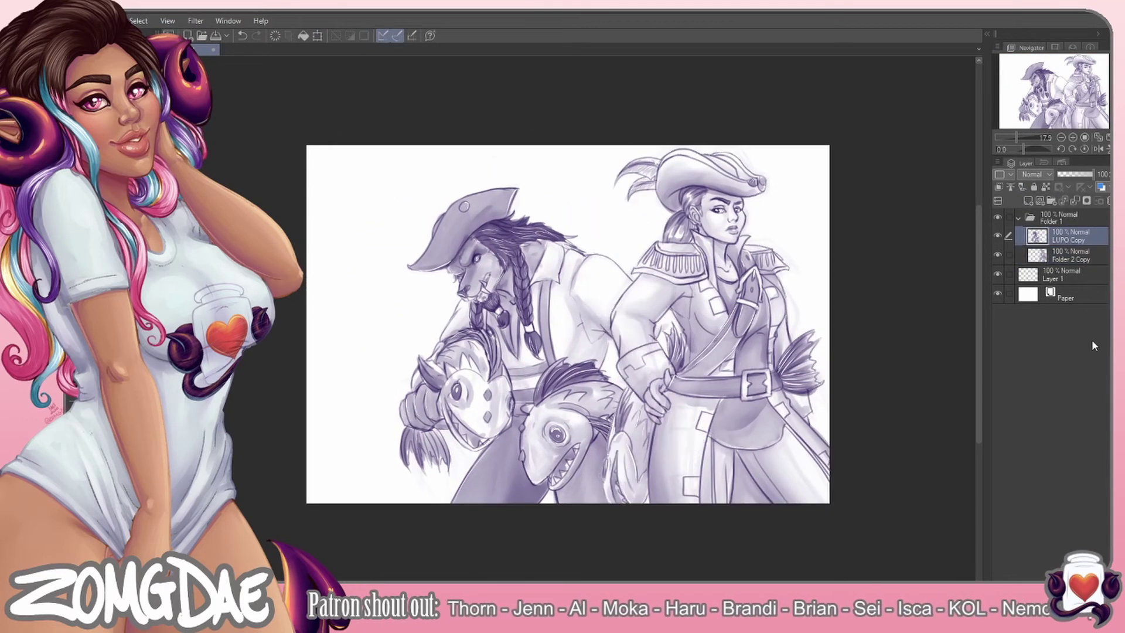
# Collapse the characters' folder and crop the canvas closely around both figures
pyautogui.click(1018, 218)
pyautogui.moveTo(832, 504); pyautogui.dragTo(365, 145)
pyautogui.click(642, 520)
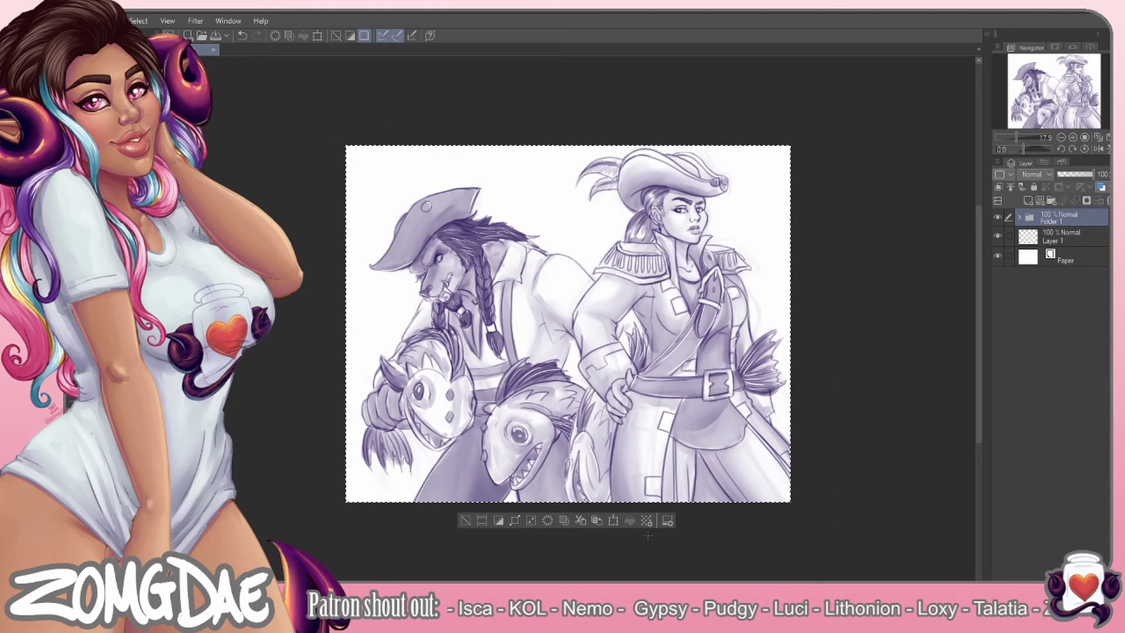
# Fill a dark purple background rectangle at 35% opacity behind the characters, with an even white margin around it
pyautogui.click(357, 158)
pyautogui.moveTo(1093, 174); pyautogui.dragTo(1063, 174)
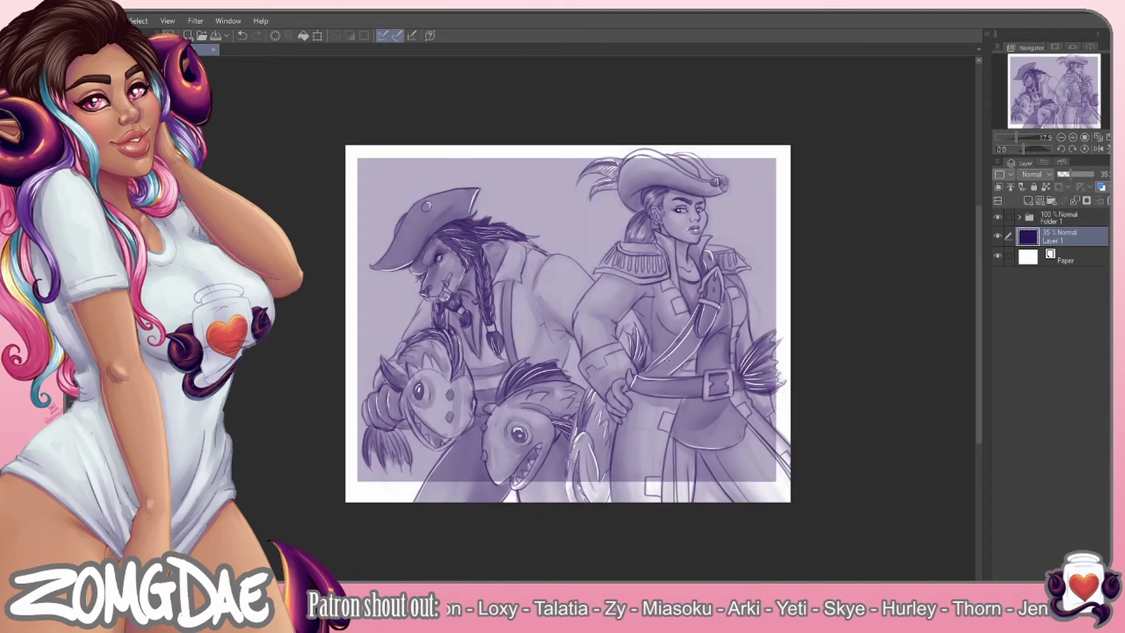
pyautogui.click(595, 220)
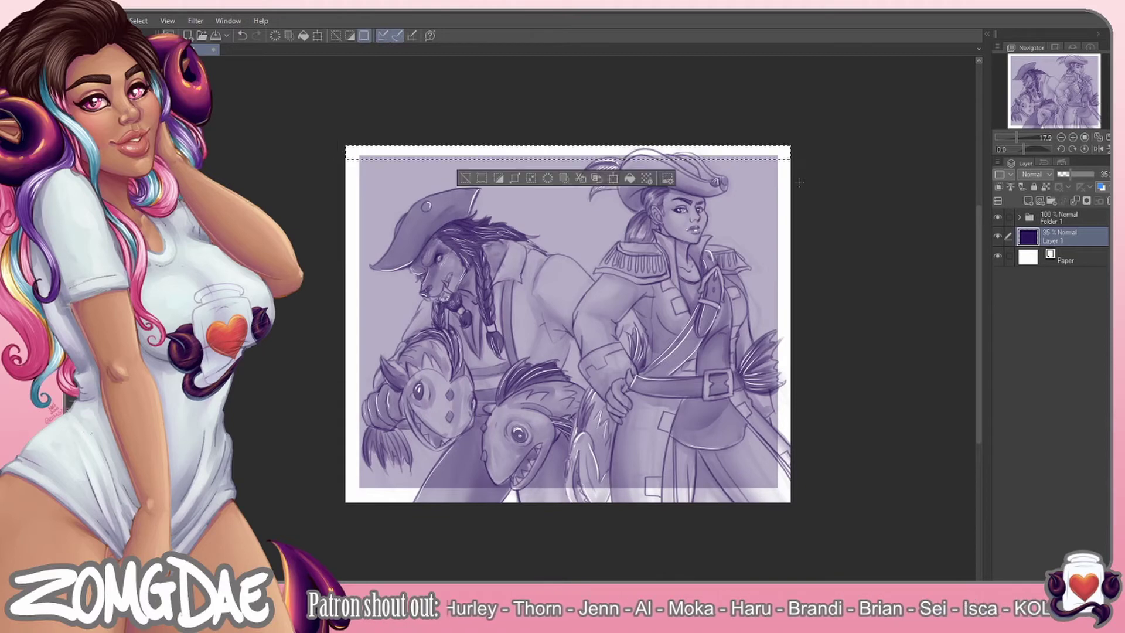
# Select the characters' silhouette, expand the selection slightly, and clear that area from the purple background layer
pyautogui.click(1061, 236)
pyautogui.click(531, 520)
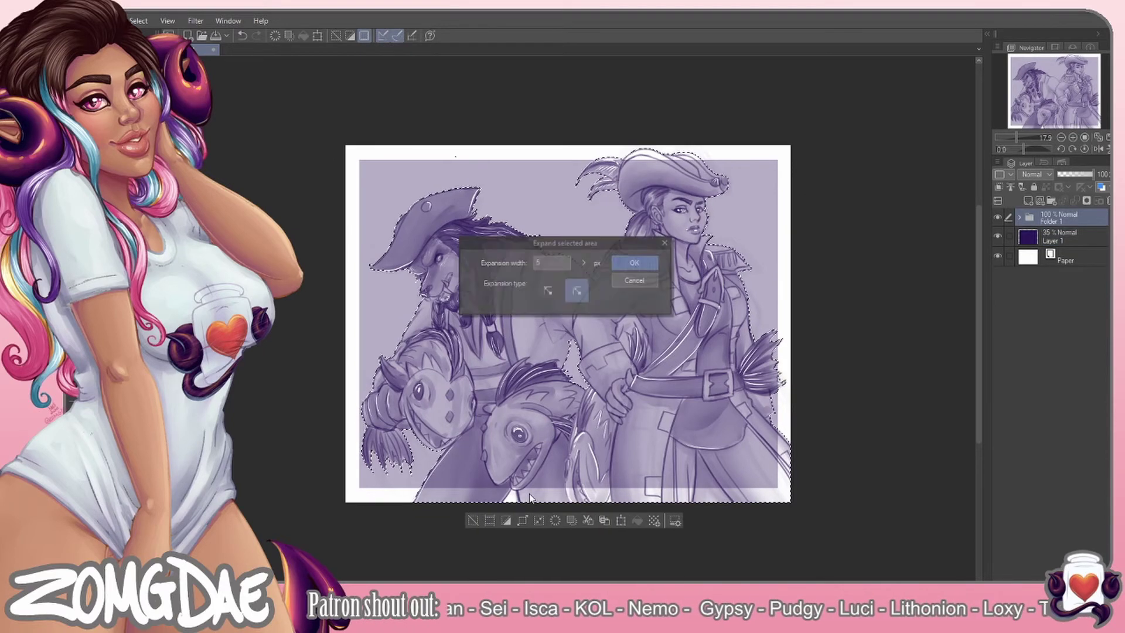
pyautogui.press('Return')
pyautogui.press('Delete')
pyautogui.hotkey('ctrl', 'd')
# Brush across the upper background on a new layer beneath the characters and adjust that layer's opacity
pyautogui.hotkey('ctrl', 'shift', 'n')
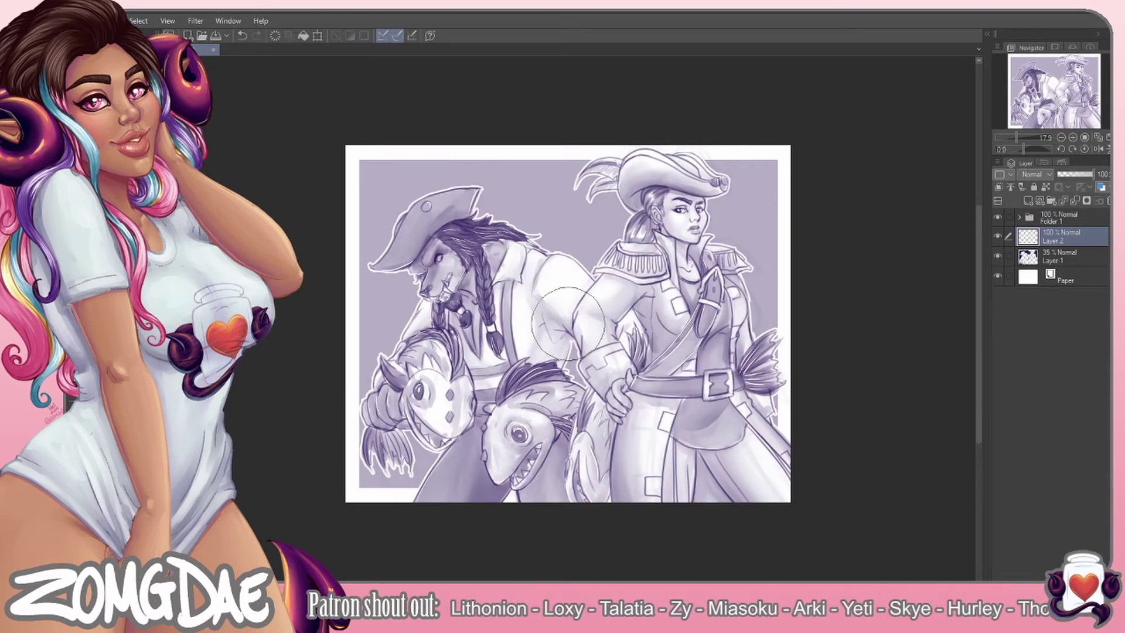
pyautogui.moveTo(363, 170)
pyautogui.mouseDown()
pyautogui.moveTo(514, 126)
pyautogui.moveTo(762, 293)
pyautogui.moveTo(615, 199)
pyautogui.mouseUp()
pyautogui.click(1067, 174)
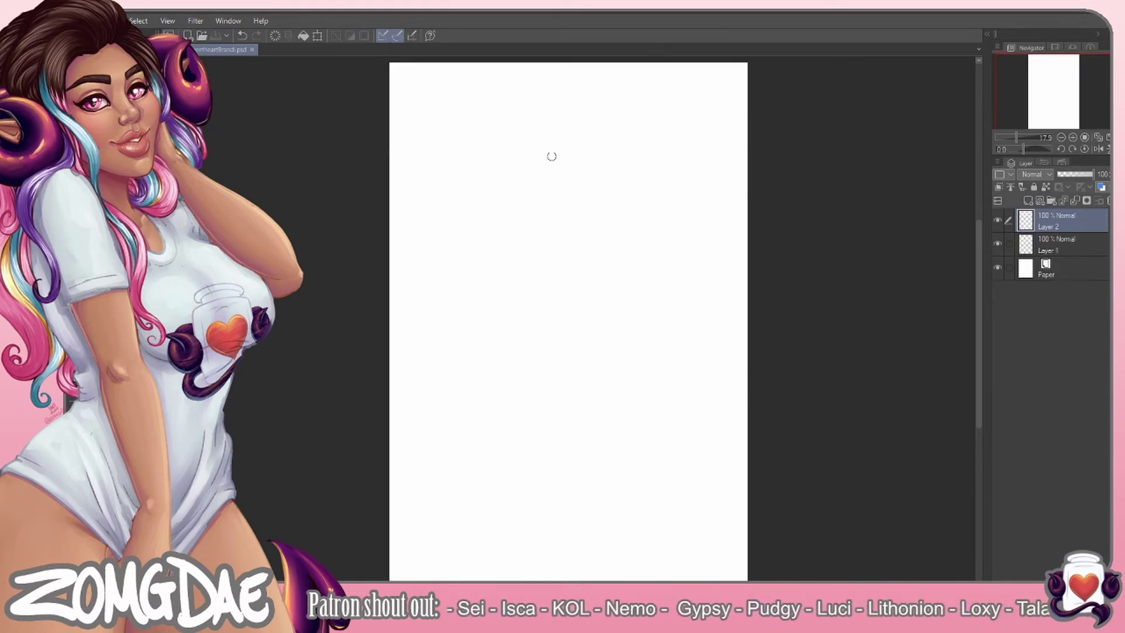
# Rough in the seated figure's head, torso, arm and the reclining head with loose gesture lines, and reposition the sketch with a transform
pyautogui.moveTo(551, 156)
pyautogui.mouseDown()
pyautogui.moveTo(604, 170)
pyautogui.moveTo(580, 228)
pyautogui.moveTo(590, 258)
pyautogui.moveTo(640, 286)
pyautogui.moveTo(629, 151)
pyautogui.moveTo(609, 346)
pyautogui.moveTo(522, 235)
pyautogui.moveTo(426, 254)
pyautogui.mouseUp()
pyautogui.hotkey('ctrl', 't')
pyautogui.moveTo(409, 394); pyautogui.dragTo(389, 459)
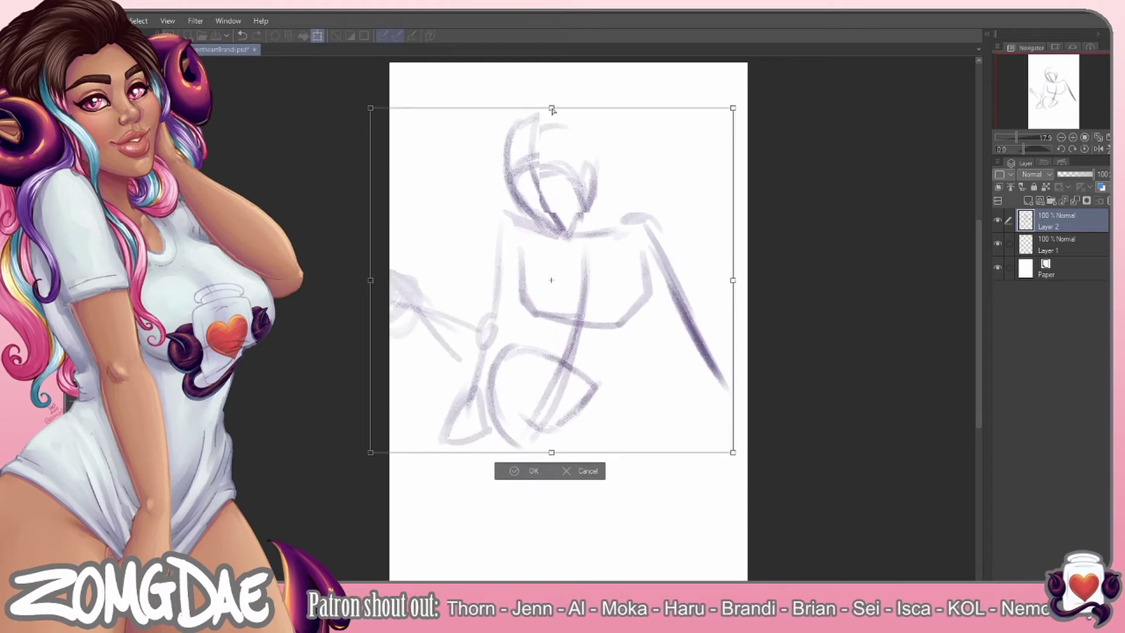
pyautogui.moveTo(562, 282); pyautogui.dragTo(552, 269)
pyautogui.press('Return')
# Rough in the reclining figure's raised arm, torso and legs, shifting the whole sketch up to fit the canvas
pyautogui.moveTo(557, 413); pyautogui.dragTo(694, 469)
pyautogui.moveTo(586, 167); pyautogui.dragTo(657, 314)
pyautogui.moveTo(645, 217)
pyautogui.mouseDown()
pyautogui.moveTo(592, 390)
pyautogui.moveTo(586, 521)
pyautogui.moveTo(695, 463)
pyautogui.moveTo(738, 366)
pyautogui.mouseUp()
pyautogui.hotkey('ctrl', 't')
pyautogui.moveTo(745, 526); pyautogui.dragTo(719, 472)
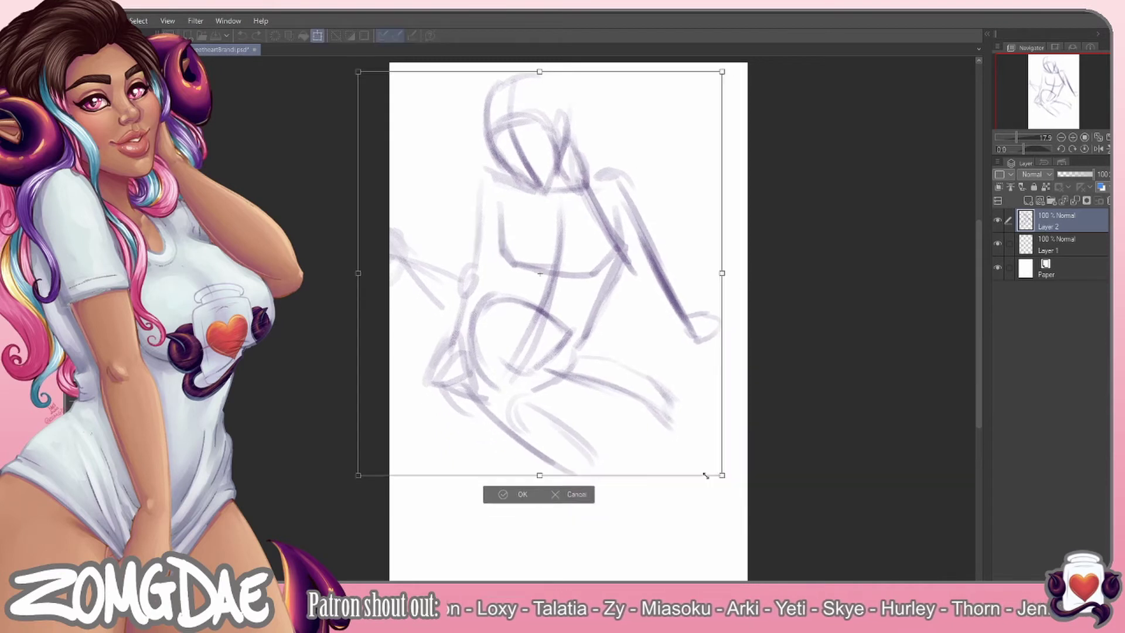
pyautogui.press('Return')
pyautogui.moveTo(657, 431)
pyautogui.mouseDown()
pyautogui.moveTo(586, 411)
pyautogui.moveTo(650, 443)
pyautogui.moveTo(714, 515)
pyautogui.mouseUp()
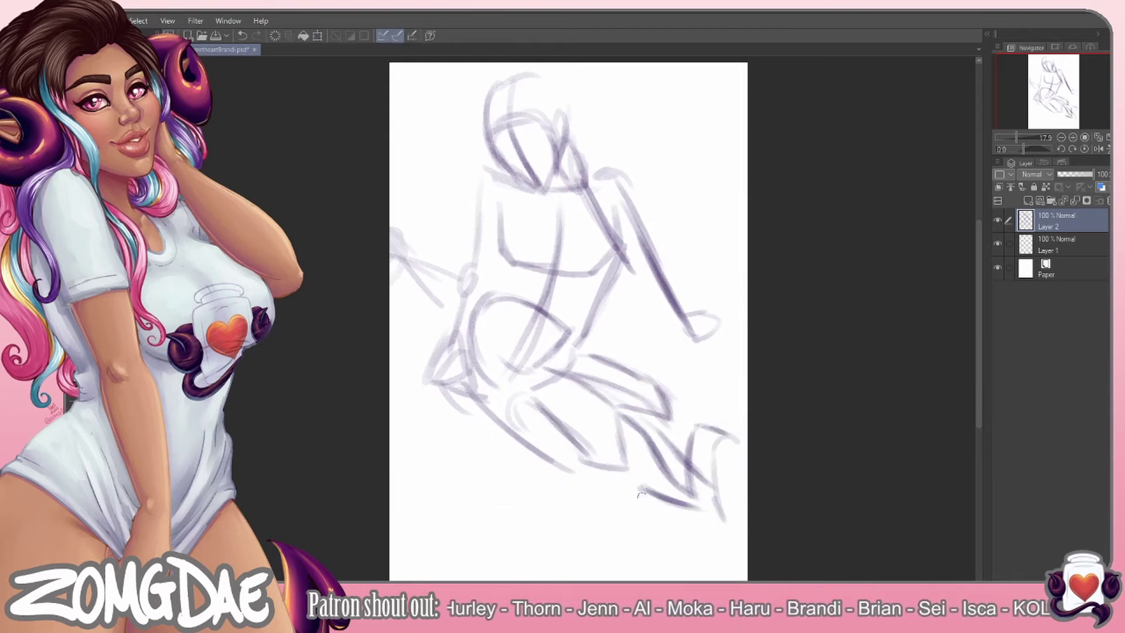
# Sketch the reclining figure's hip and chest forms and rough background lines along the canvas's left side
pyautogui.moveTo(674, 468)
pyautogui.mouseDown()
pyautogui.moveTo(639, 428)
pyautogui.moveTo(656, 507)
pyautogui.mouseUp()
pyautogui.moveTo(536, 428); pyautogui.dragTo(592, 495)
pyautogui.moveTo(433, 407); pyautogui.dragTo(382, 446)
pyautogui.moveTo(487, 460); pyautogui.dragTo(372, 520)
pyautogui.moveTo(372, 263); pyautogui.dragTo(431, 308)
pyautogui.moveTo(372, 316); pyautogui.dragTo(404, 401)
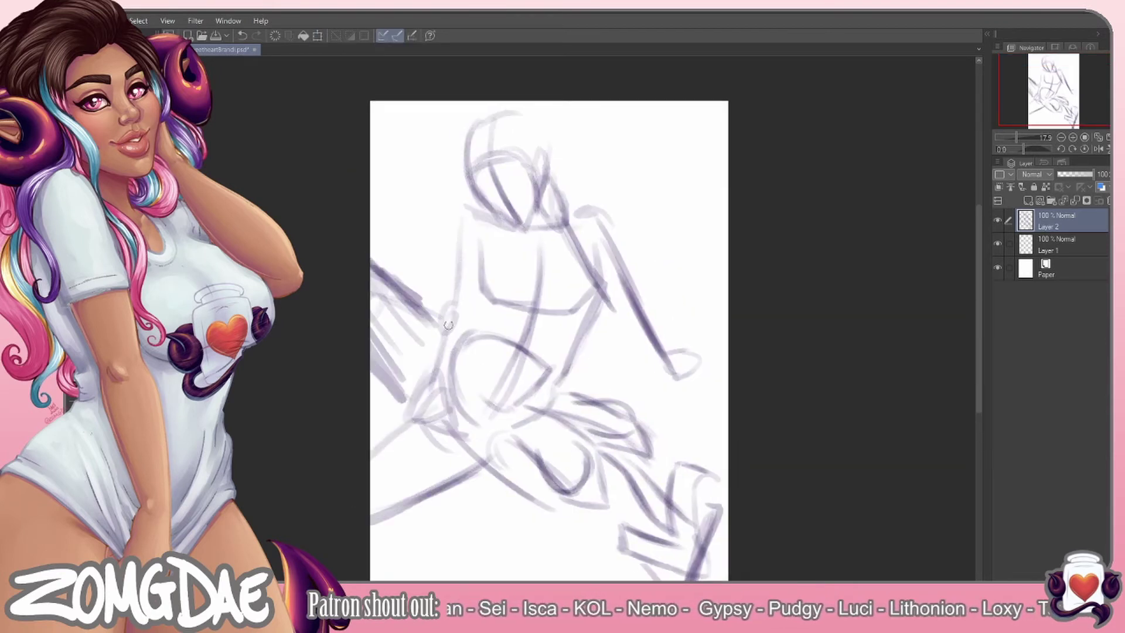
# Strengthen the seated figure's torso and outstretched supporting arm, and start the reclining figure's bent arm
pyautogui.moveTo(527, 241); pyautogui.dragTo(521, 311)
pyautogui.moveTo(474, 244); pyautogui.dragTo(486, 334)
pyautogui.moveTo(596, 305); pyautogui.dragTo(562, 393)
pyautogui.moveTo(574, 208)
pyautogui.mouseDown()
pyautogui.moveTo(627, 258)
pyautogui.moveTo(645, 305)
pyautogui.mouseUp()
pyautogui.moveTo(621, 296)
pyautogui.mouseDown()
pyautogui.moveTo(680, 381)
pyautogui.moveTo(697, 369)
pyautogui.mouseUp()
pyautogui.moveTo(674, 381); pyautogui.dragTo(723, 366)
pyautogui.moveTo(448, 410); pyautogui.dragTo(540, 504)
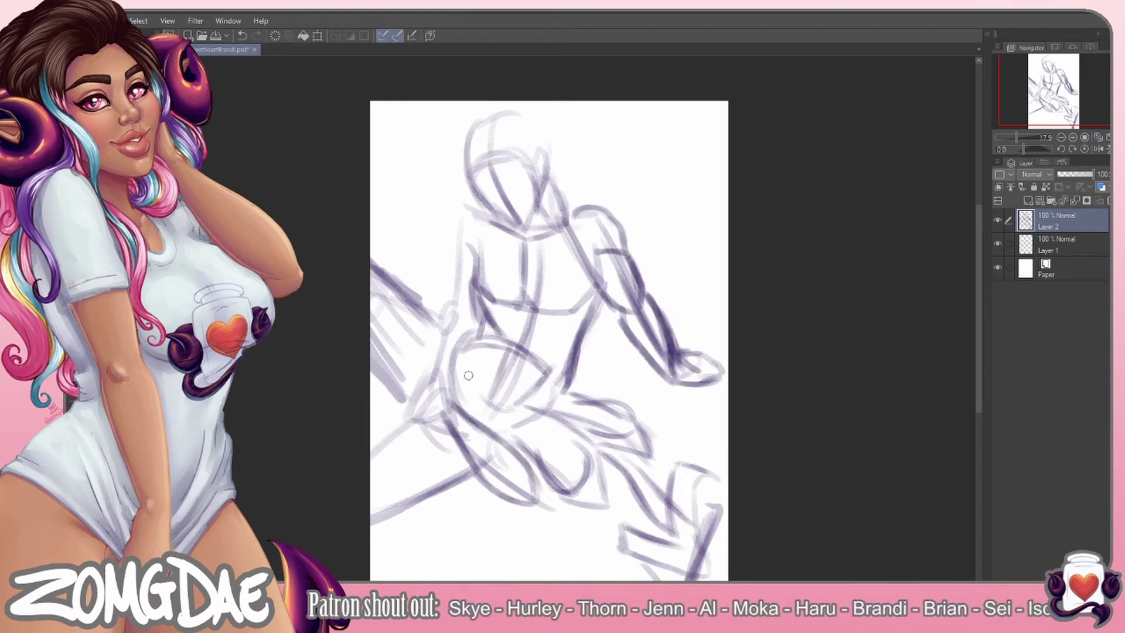
# Define the reclining figure's bent elbow, hip and upper leg with darker rough strokes
pyautogui.moveTo(446, 433); pyautogui.dragTo(510, 531)
pyautogui.moveTo(463, 474); pyautogui.dragTo(546, 538)
pyautogui.moveTo(642, 431); pyautogui.dragTo(727, 475)
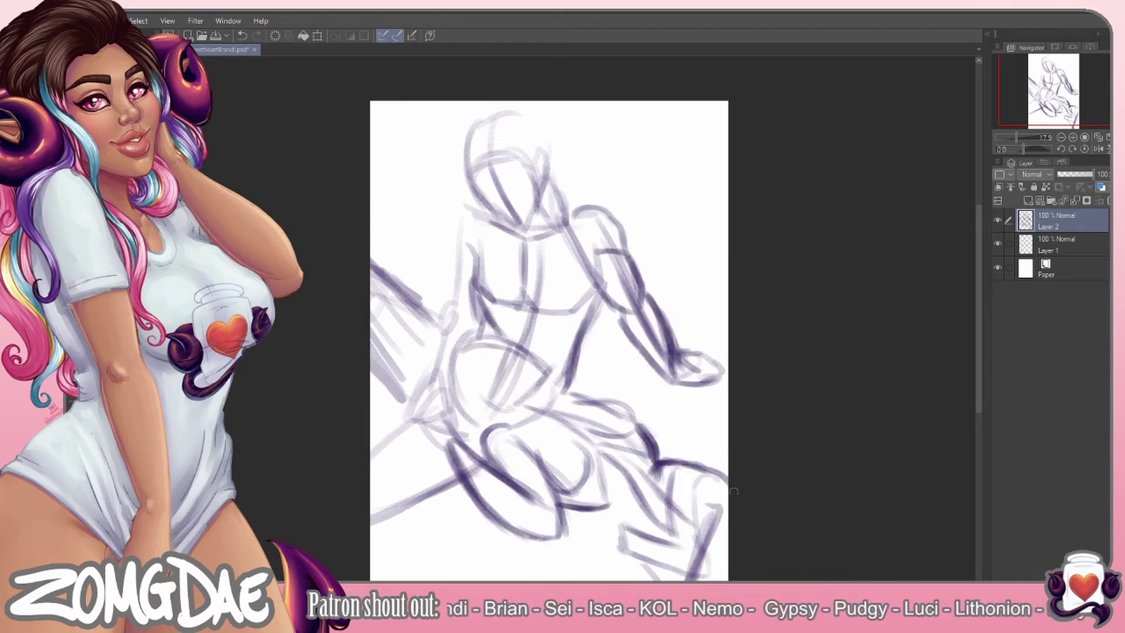
pyautogui.moveTo(621, 498); pyautogui.dragTo(674, 557)
pyautogui.hotkey('ctrl', 'z')
pyautogui.moveTo(624, 515); pyautogui.dragTo(688, 554)
pyautogui.moveTo(586, 516); pyautogui.dragTo(650, 559)
pyautogui.moveTo(659, 463)
pyautogui.mouseDown()
pyautogui.moveTo(726, 542)
pyautogui.moveTo(697, 545)
pyautogui.mouseUp()
# Block in the reclining figure's raised arm and hand and darken the head and chest shapes
pyautogui.moveTo(603, 317); pyautogui.dragTo(542, 398)
pyautogui.moveTo(557, 232); pyautogui.dragTo(609, 320)
pyautogui.moveTo(603, 337); pyautogui.dragTo(583, 399)
pyautogui.moveTo(548, 193); pyautogui.dragTo(571, 235)
pyautogui.moveTo(510, 425); pyautogui.dragTo(541, 398)
pyautogui.moveTo(528, 349); pyautogui.dragTo(486, 408)
pyautogui.moveTo(554, 431); pyautogui.dragTo(592, 469)
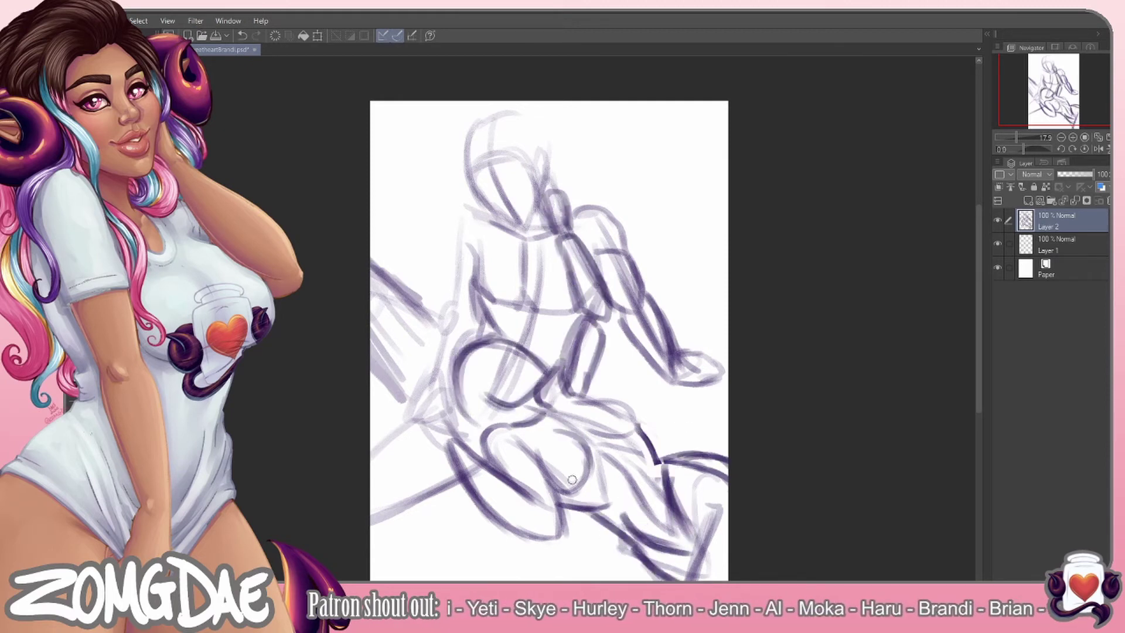
# Finish the rough with the reclining figure's chest and thigh and the seated figure's other arm and hand
pyautogui.moveTo(574, 404); pyautogui.dragTo(636, 430)
pyautogui.moveTo(539, 443); pyautogui.dragTo(583, 477)
pyautogui.moveTo(727, 484); pyautogui.dragTo(665, 577)
pyautogui.moveTo(438, 395)
pyautogui.mouseDown()
pyautogui.moveTo(445, 433)
pyautogui.moveTo(504, 404)
pyautogui.mouseUp()
pyautogui.moveTo(486, 352); pyautogui.dragTo(551, 375)
pyautogui.moveTo(469, 214); pyautogui.dragTo(436, 375)
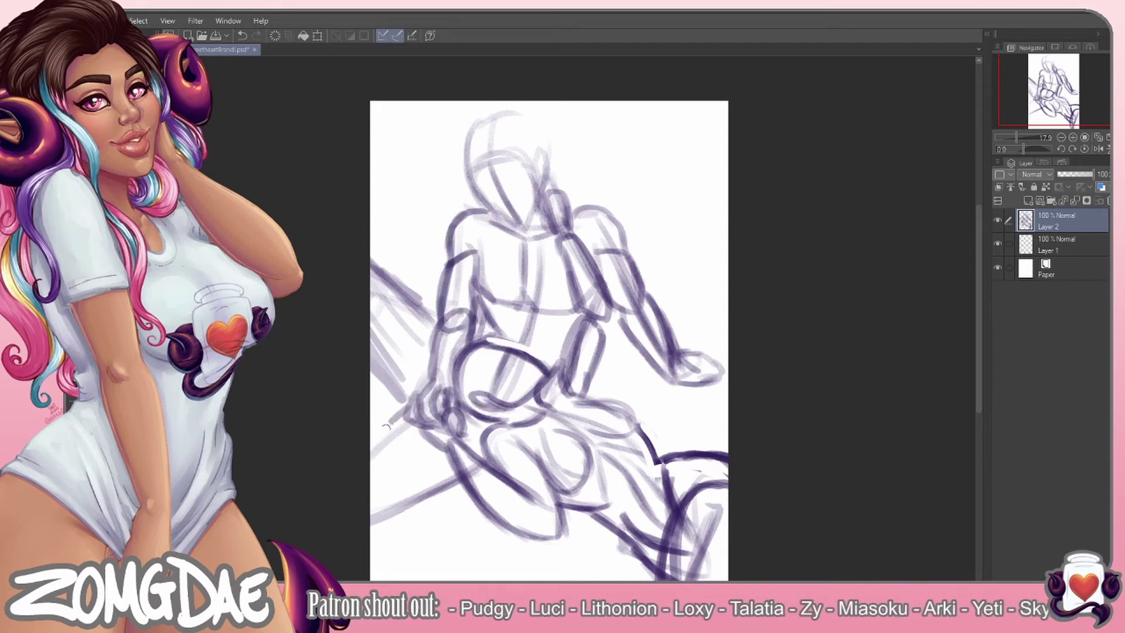
pyautogui.moveTo(381, 487); pyautogui.dragTo(475, 527)
# Fade the rough layer to 48% opacity beneath Layer 1, draw the seated man's face there, and adjust it with a transform
pyautogui.hotkey('ctrl', 'shift', 'n')
pyautogui.hotkey('ctrl', '+')
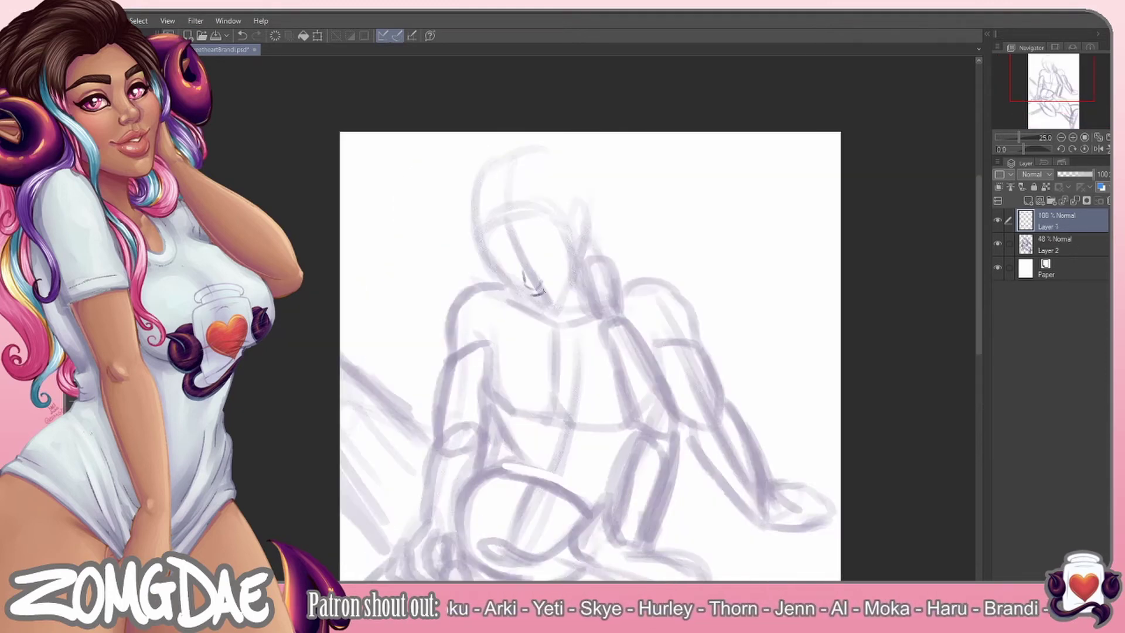
pyautogui.moveTo(549, 311); pyautogui.dragTo(491, 266)
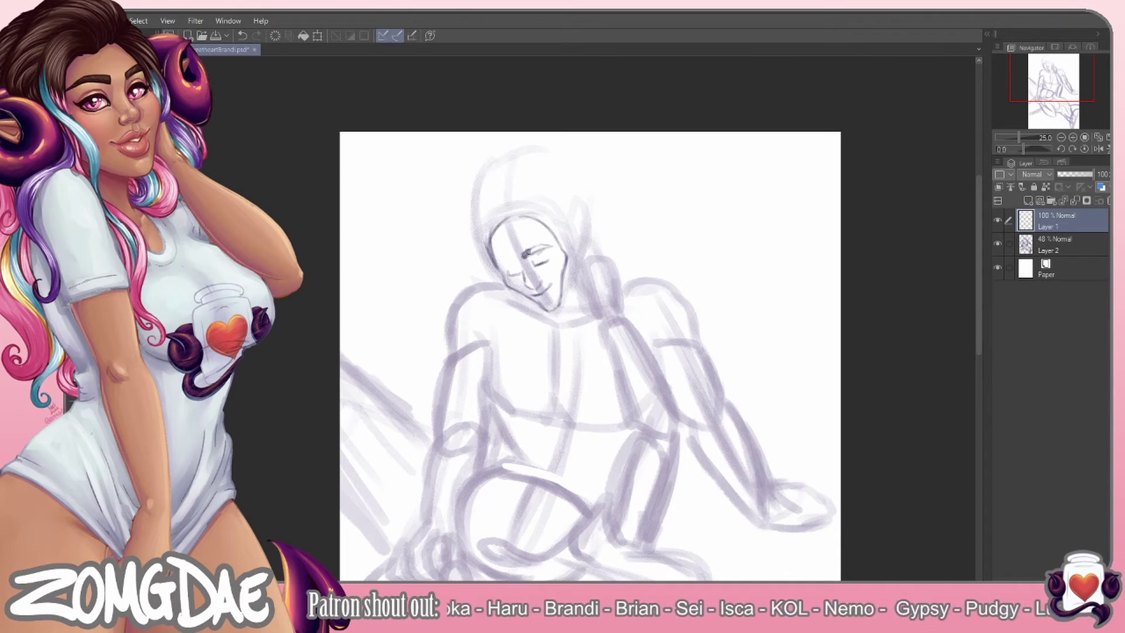
pyautogui.hotkey('ctrl', 't')
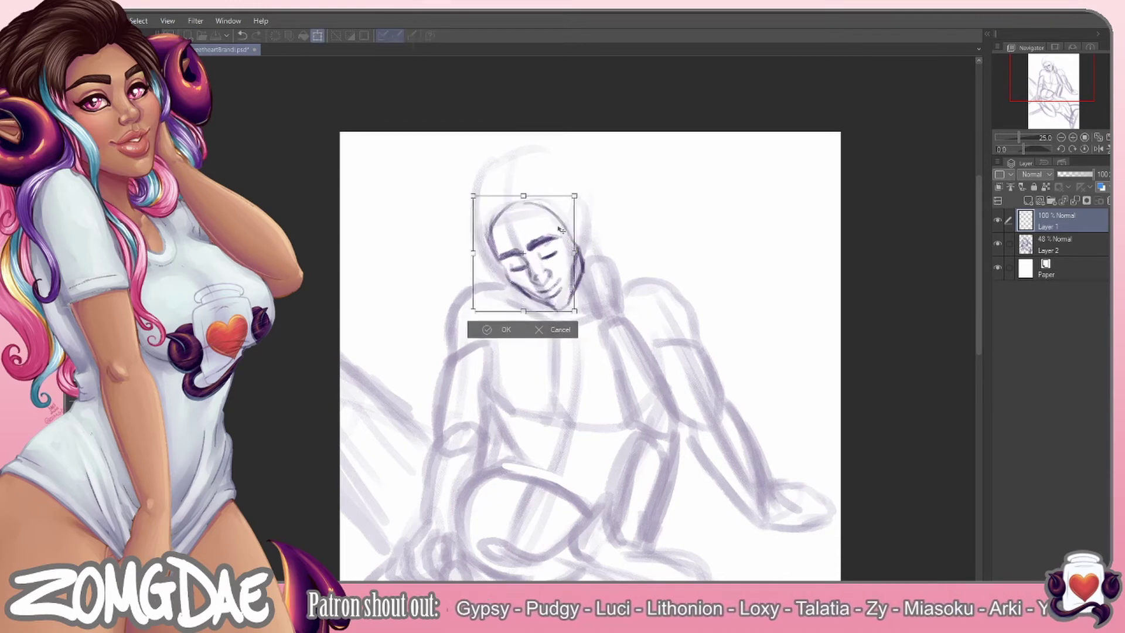
pyautogui.press('Return')
# Draw the seated man's skull, ear, neck, chest, waist and supporting arm in cleaner lines over the rough
pyautogui.moveTo(483, 242)
pyautogui.mouseDown()
pyautogui.moveTo(577, 242)
pyautogui.moveTo(525, 205)
pyautogui.mouseUp()
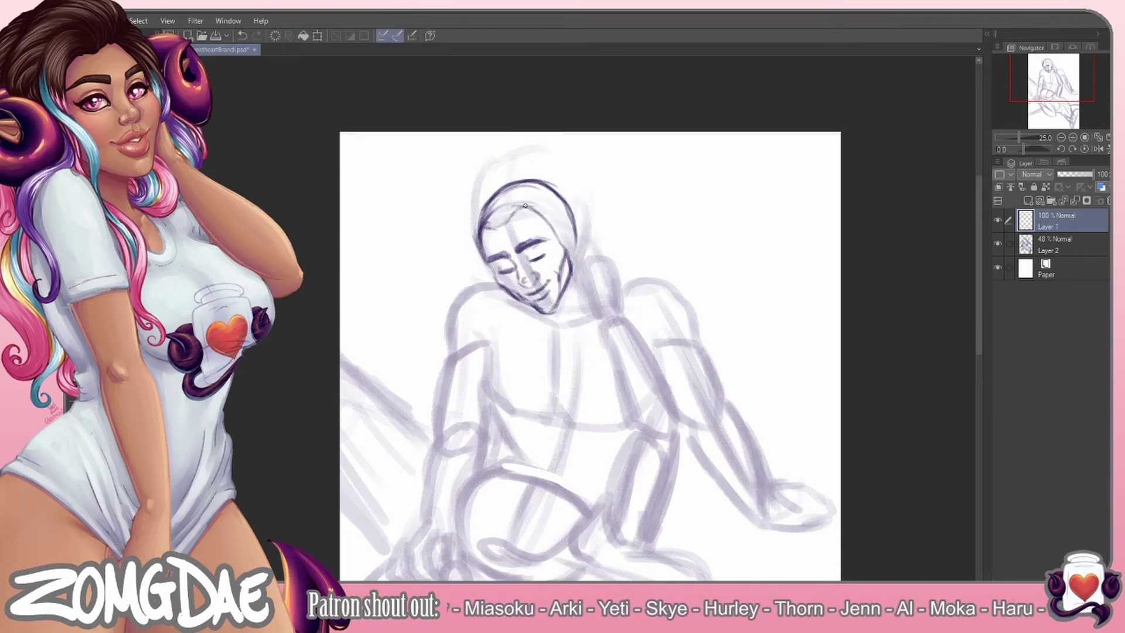
pyautogui.moveTo(575, 246)
pyautogui.mouseDown()
pyautogui.moveTo(601, 290)
pyautogui.moveTo(559, 331)
pyautogui.moveTo(554, 398)
pyautogui.mouseUp()
pyautogui.moveTo(624, 289)
pyautogui.mouseDown()
pyautogui.moveTo(692, 345)
pyautogui.moveTo(732, 419)
pyautogui.mouseUp()
pyautogui.moveTo(680, 427); pyautogui.dragTo(771, 522)
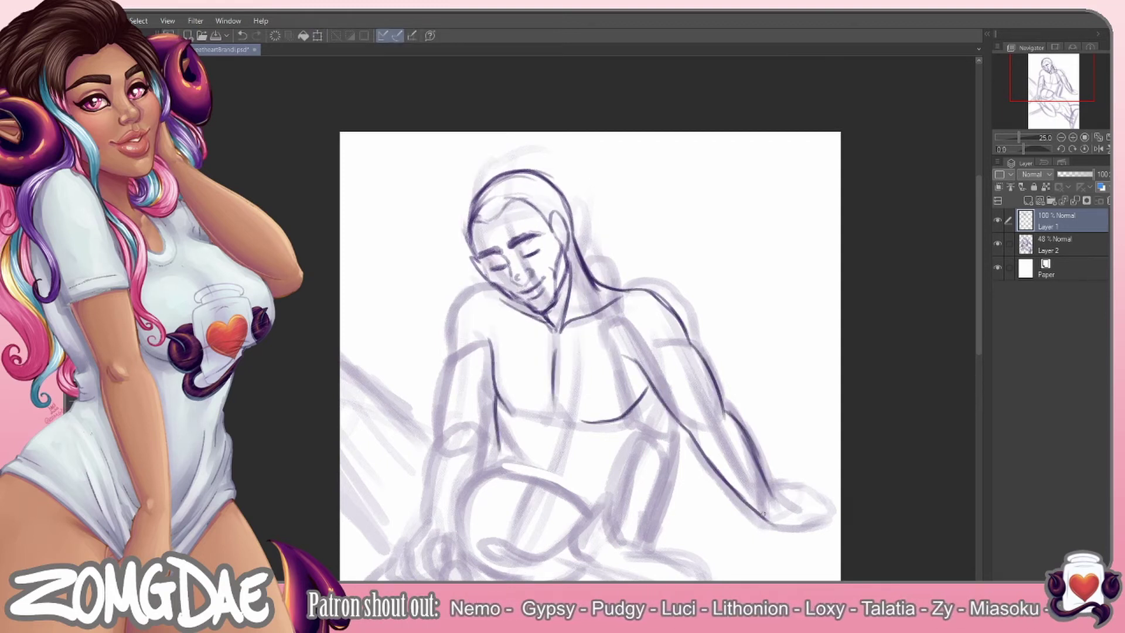
pyautogui.hotkey('ctrl', 'z')
pyautogui.moveTo(627, 289); pyautogui.dragTo(727, 407)
pyautogui.scroll(-2, 769, 441)
pyautogui.moveTo(649, 331); pyautogui.dragTo(607, 477)
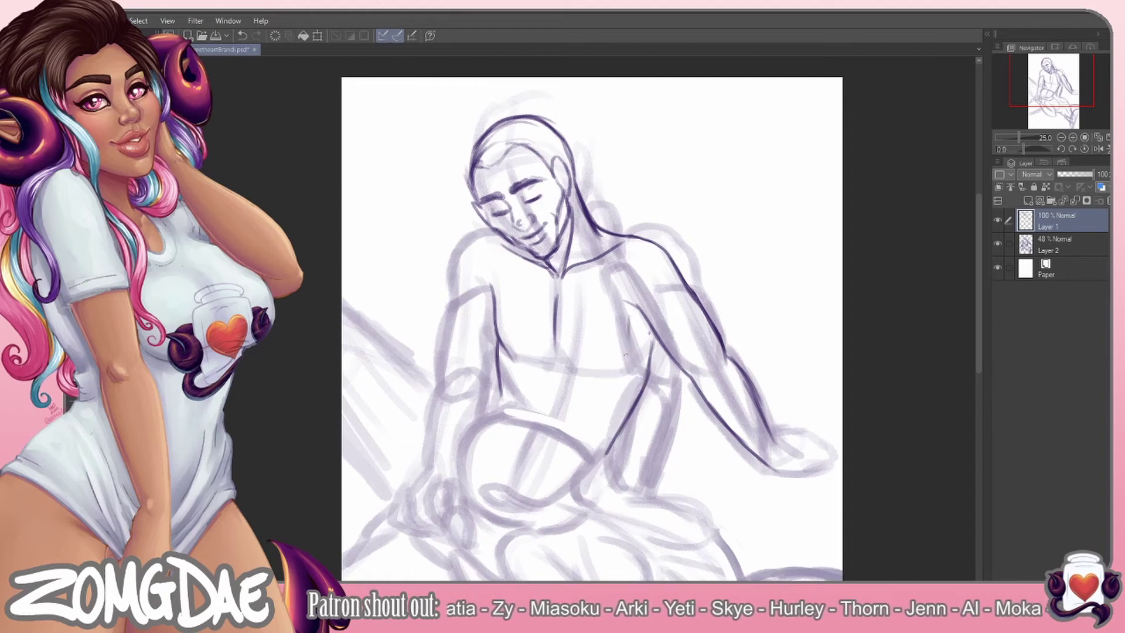
# Draw the seated man's other shoulder, arm and curled hand beside the reclining head, cleaning up the shoulder overlap
pyautogui.hscroll(-4, 811, 472)
pyautogui.scroll(-4, 713, 309)
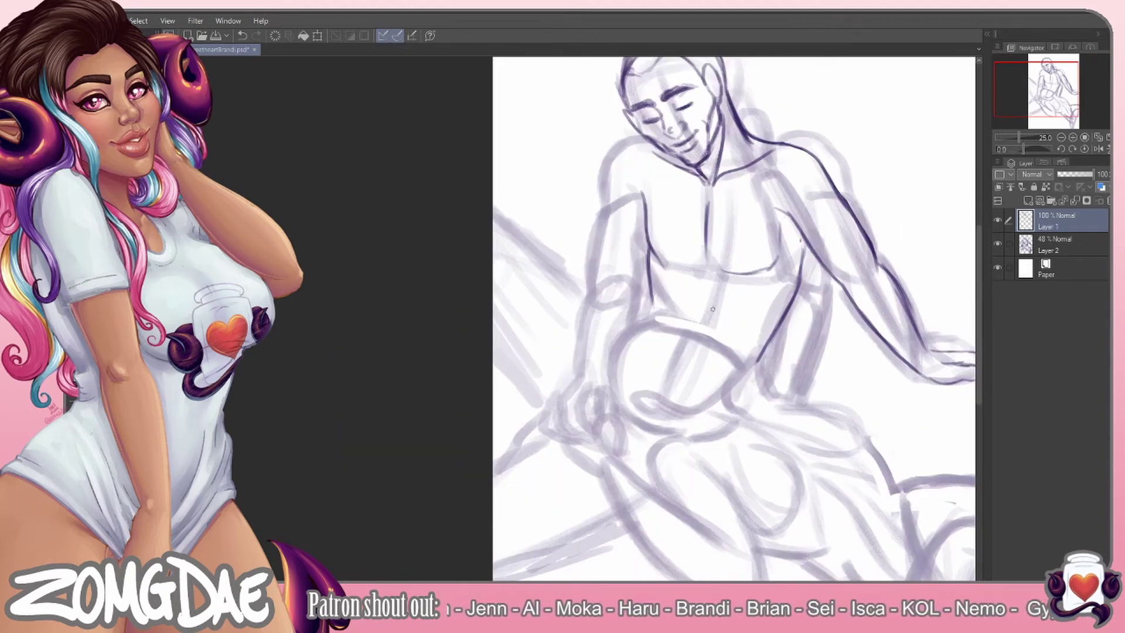
pyautogui.moveTo(655, 145); pyautogui.dragTo(622, 160)
pyautogui.moveTo(621, 155); pyautogui.dragTo(592, 284)
pyautogui.moveTo(636, 242); pyautogui.dragTo(647, 303)
pyautogui.moveTo(638, 282); pyautogui.dragTo(578, 366)
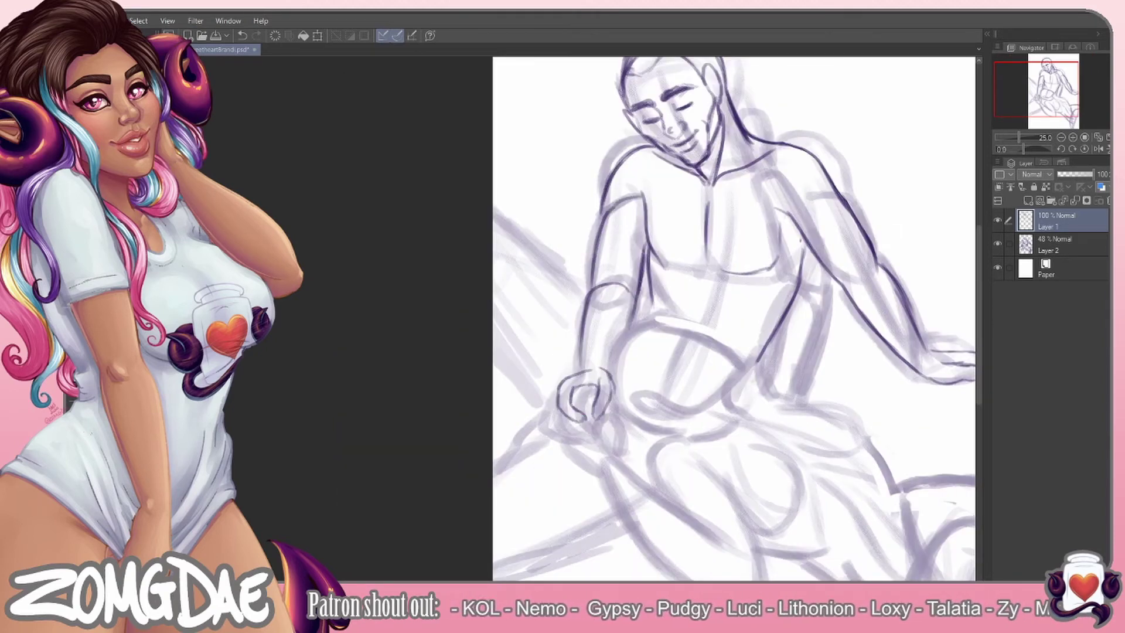
pyautogui.moveTo(656, 149); pyautogui.dragTo(592, 225)
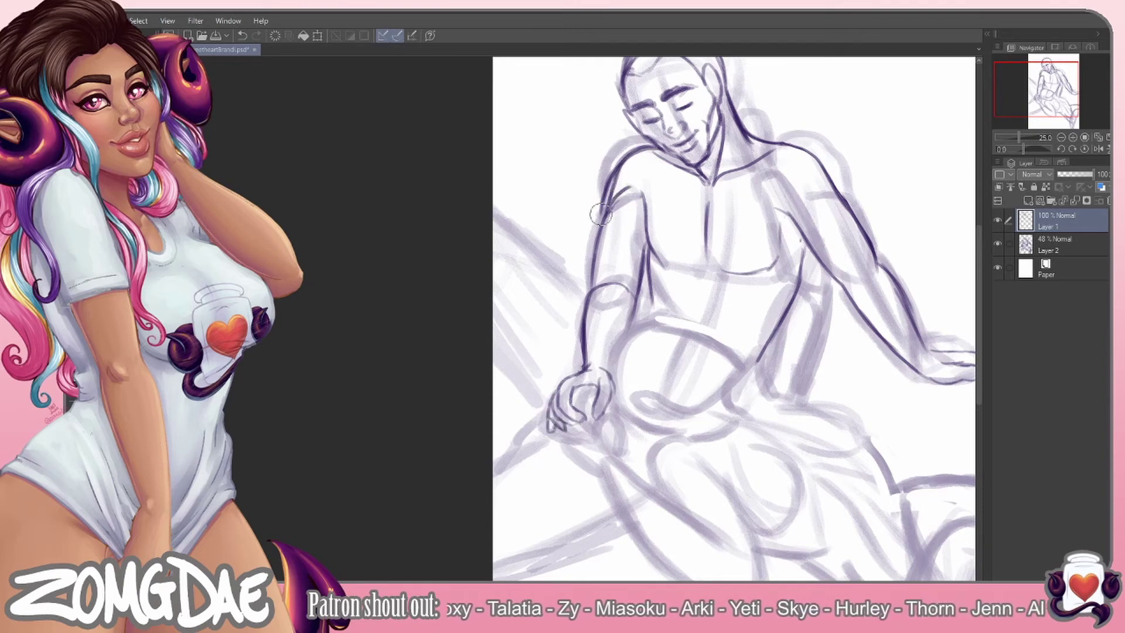
pyautogui.moveTo(569, 294)
pyautogui.mouseDown()
pyautogui.moveTo(734, 130)
pyautogui.moveTo(675, 176)
pyautogui.mouseUp()
# Sketch the seated man's loose hair strands around his face and neck on a new layer
pyautogui.hotkey('ctrl', 'shift', 'n')
pyautogui.moveTo(737, 118); pyautogui.dragTo(701, 170)
pyautogui.moveTo(739, 121); pyautogui.dragTo(754, 174)
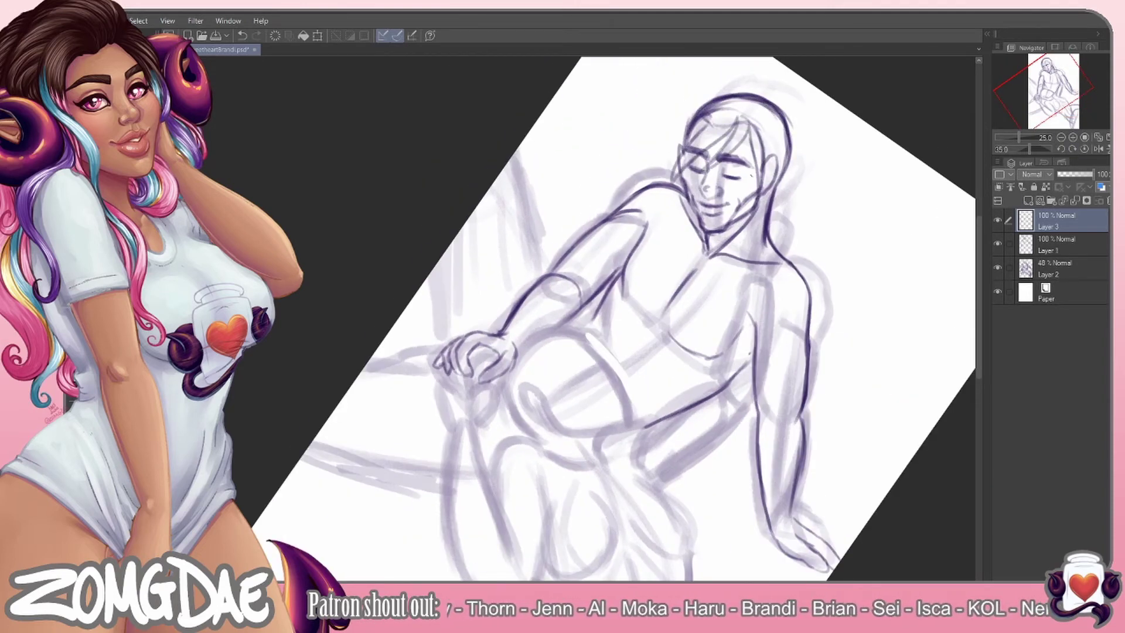
pyautogui.moveTo(779, 106); pyautogui.dragTo(799, 190)
pyautogui.moveTo(782, 132); pyautogui.dragTo(803, 243)
pyautogui.hotkey('ctrl', 'shift', 'r')
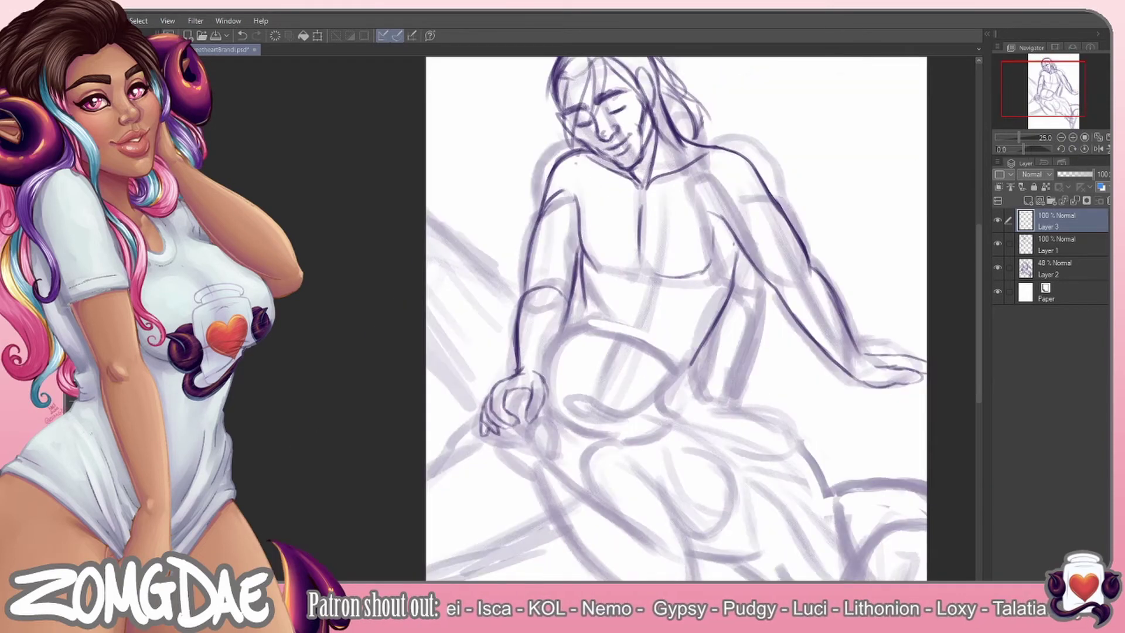
# Draw a long braid over the seated man's shoulder, finish his hair, and merge the hair layer into Layer 1
pyautogui.moveTo(595, 158); pyautogui.dragTo(618, 252)
pyautogui.moveTo(580, 176); pyautogui.dragTo(615, 301)
pyautogui.moveTo(571, 144); pyautogui.dragTo(589, 232)
pyautogui.moveTo(557, 117)
pyautogui.mouseDown()
pyautogui.moveTo(565, 157)
pyautogui.moveTo(624, 132)
pyautogui.mouseUp()
pyautogui.moveTo(571, 249); pyautogui.dragTo(604, 401)
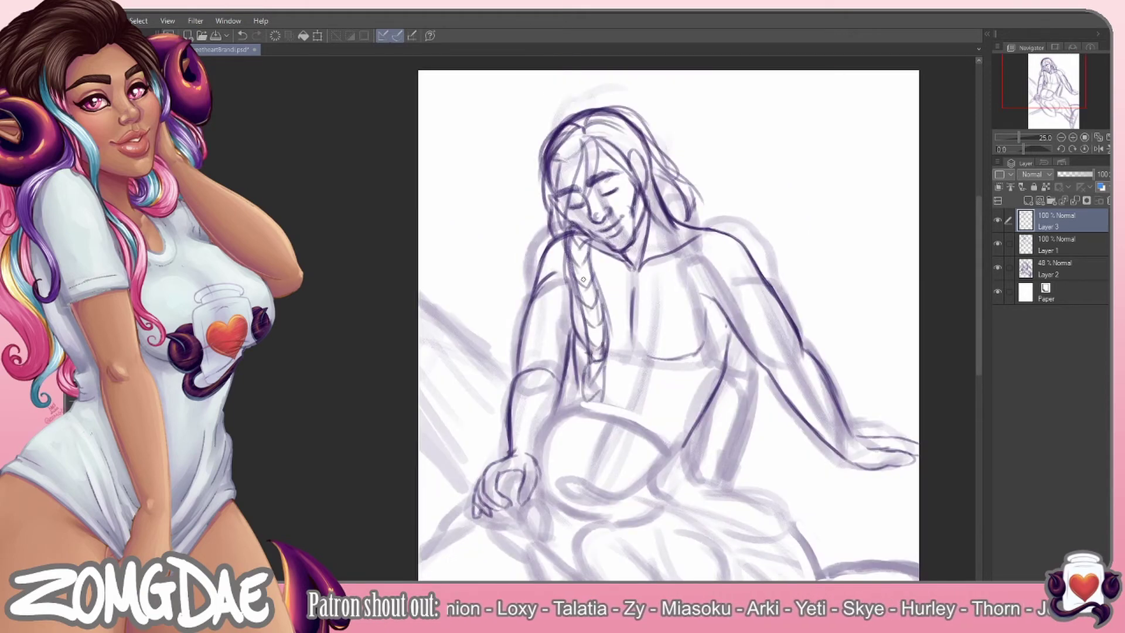
pyautogui.moveTo(645, 176); pyautogui.dragTo(694, 226)
pyautogui.moveTo(604, 135)
pyautogui.mouseDown()
pyautogui.moveTo(645, 247)
pyautogui.moveTo(627, 249)
pyautogui.mouseUp()
pyautogui.hotkey('ctrl', 'e')
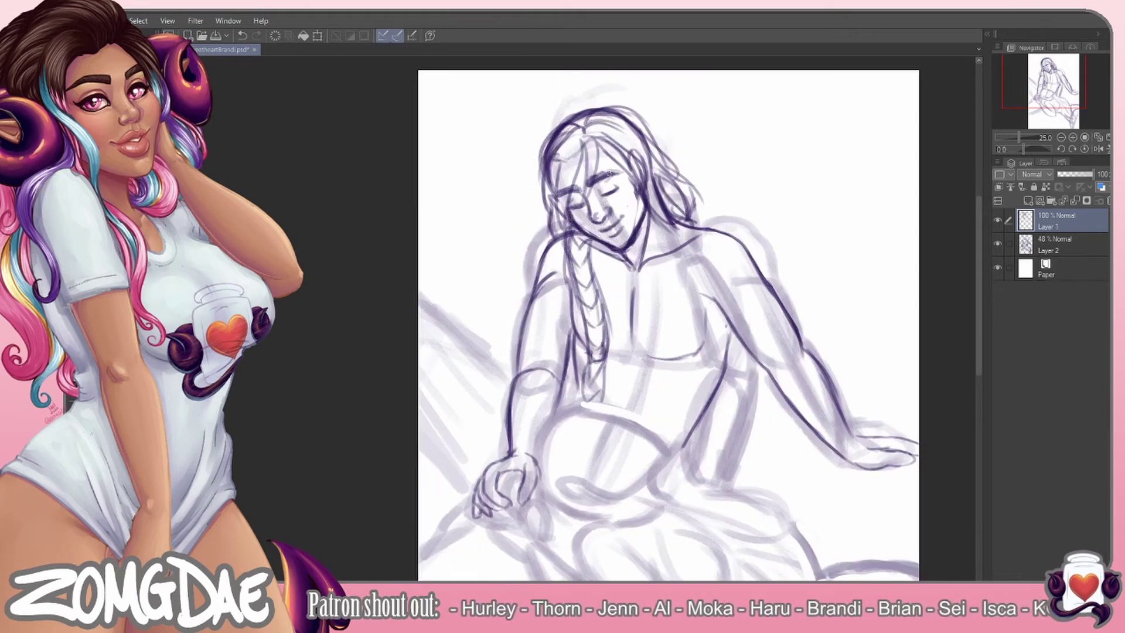
# Draw the reclining woman's upturned face, head outline, pointed ear and jaw on a new layer
pyautogui.moveTo(674, 316); pyautogui.dragTo(684, 267)
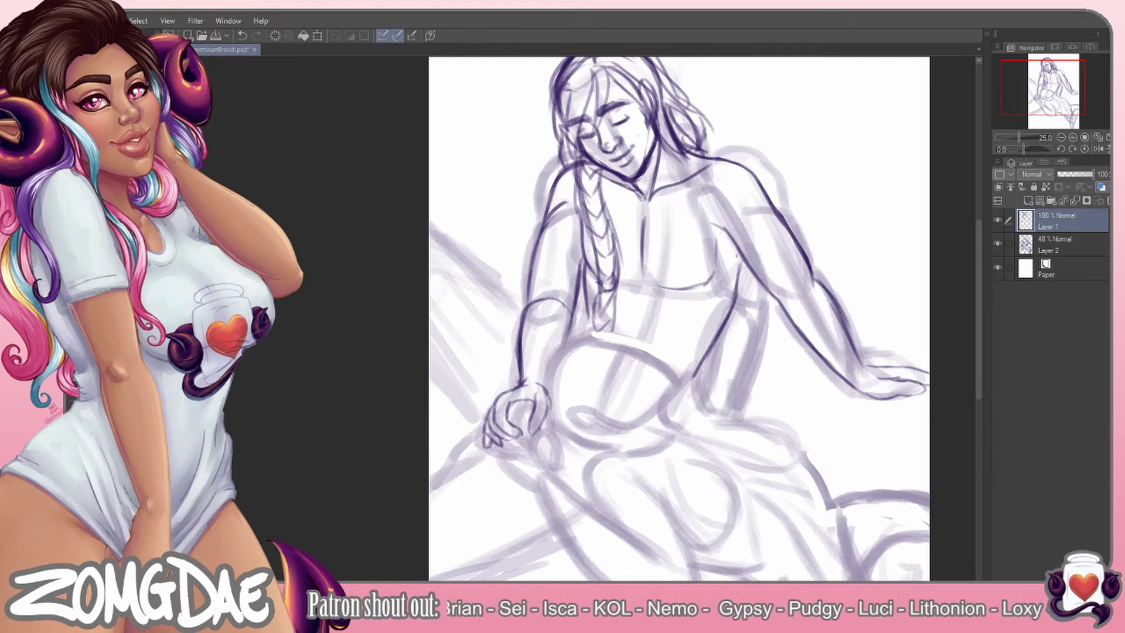
pyautogui.hotkey('ctrl', 'shift', 'n')
pyautogui.press('^')
pyautogui.press('^')
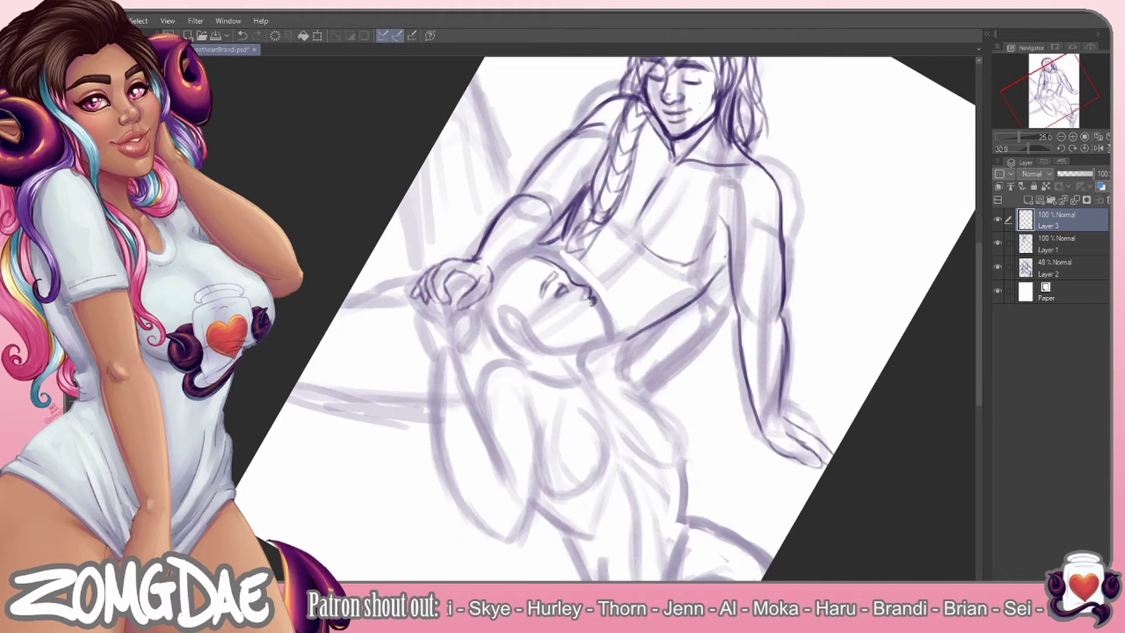
pyautogui.moveTo(548, 259); pyautogui.dragTo(529, 356)
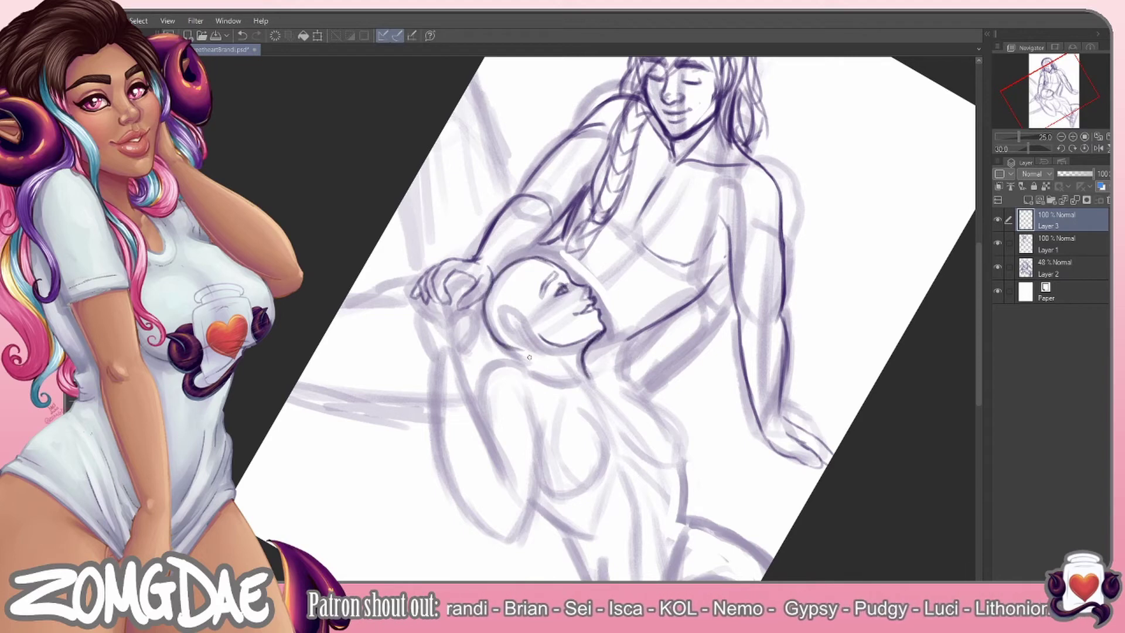
pyautogui.press('^')
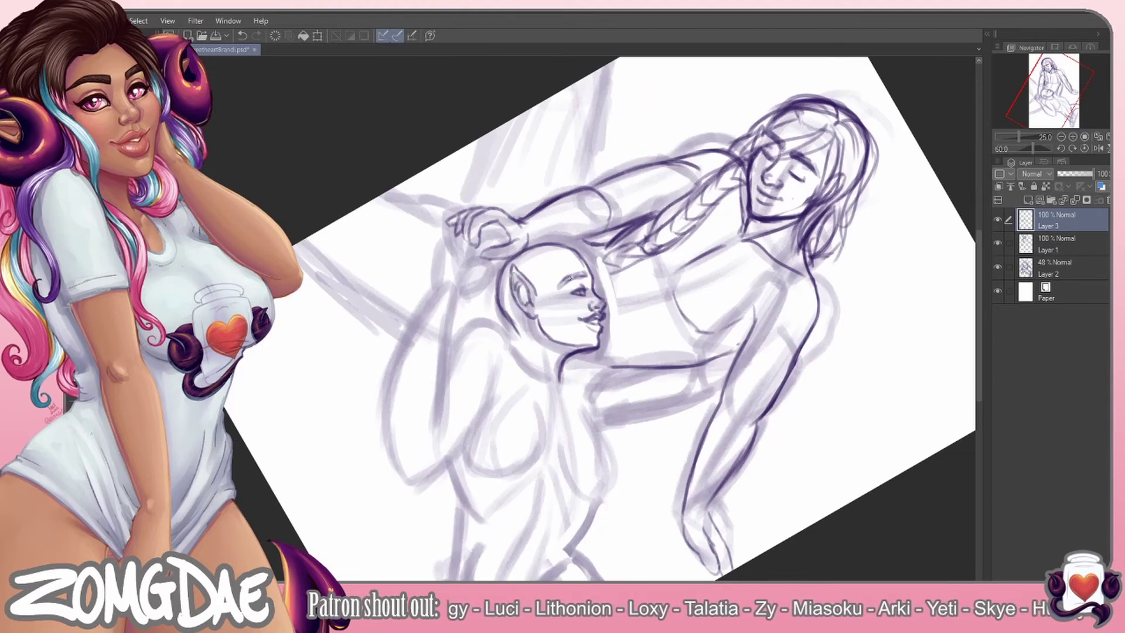
pyautogui.moveTo(586, 348); pyautogui.dragTo(565, 375)
# Draw the reclining woman's neck, collar and raised arm reaching toward the seated man
pyautogui.press('@')
pyautogui.press('^')
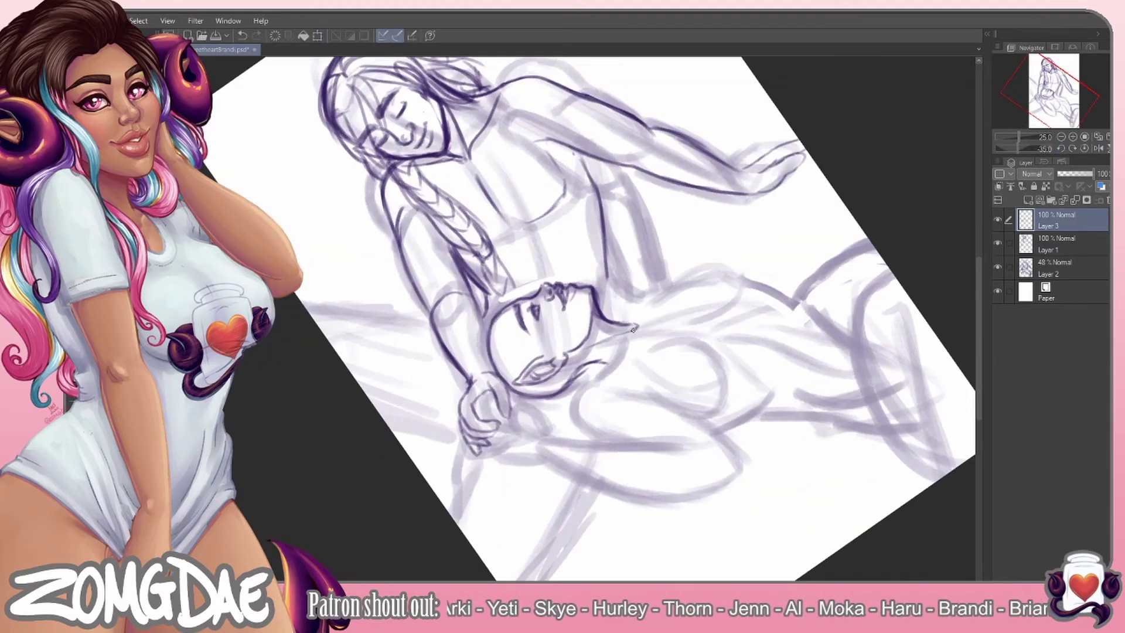
pyautogui.press('@')
pyautogui.moveTo(624, 352); pyautogui.dragTo(656, 252)
pyautogui.moveTo(680, 340)
pyautogui.mouseDown()
pyautogui.moveTo(639, 141)
pyautogui.moveTo(671, 246)
pyautogui.mouseUp()
pyautogui.press('^')
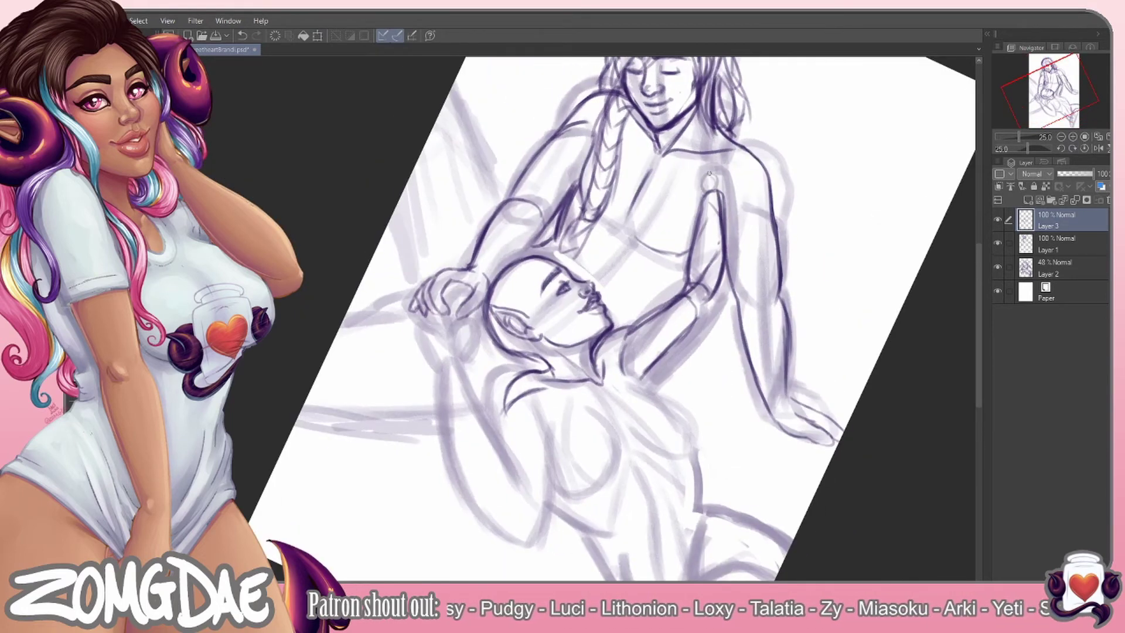
# Sketch the woman's raised hand at the man's neck, then select and transform it to fit
pyautogui.moveTo(734, 110); pyautogui.dragTo(732, 191)
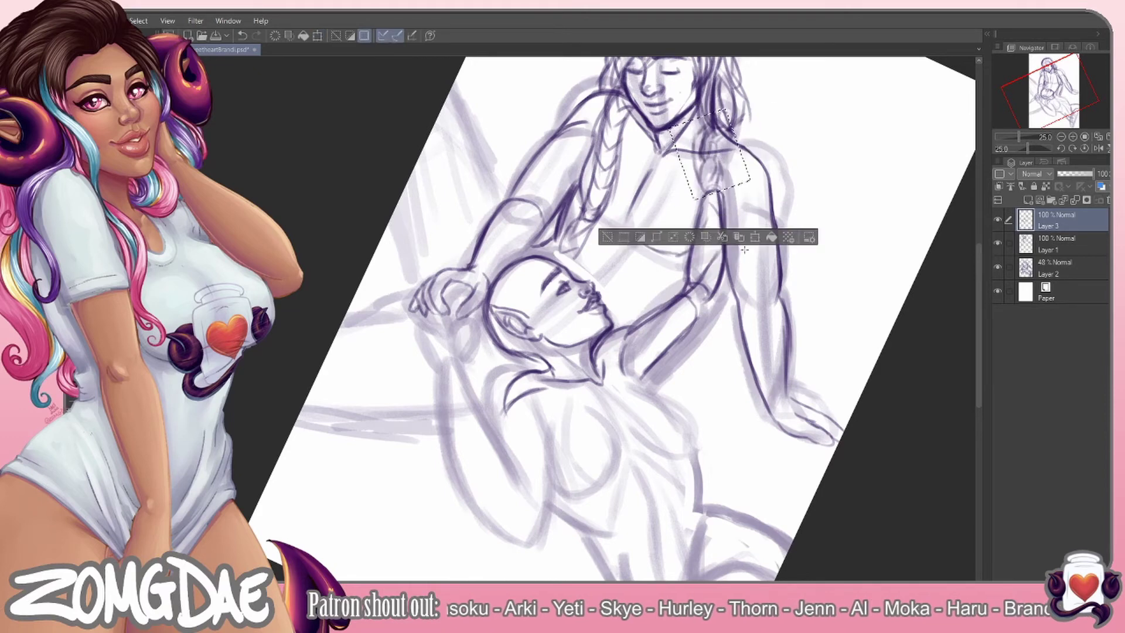
pyautogui.hotkey('ctrl', 't')
pyautogui.press('Return')
# Draw the reclining woman's bent arm from the shoulder around the elbow
pyautogui.moveTo(501, 274); pyautogui.dragTo(431, 157)
pyautogui.moveTo(319, 252); pyautogui.dragTo(384, 372)
pyautogui.moveTo(404, 279); pyautogui.dragTo(407, 393)
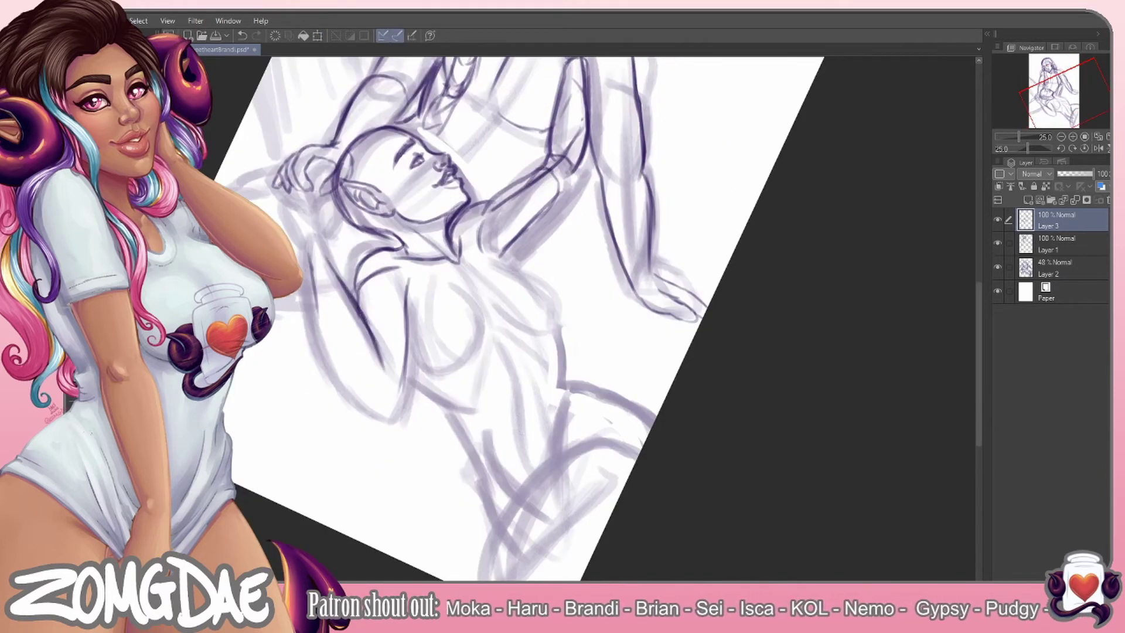
pyautogui.moveTo(314, 269); pyautogui.dragTo(386, 401)
# Draw the reclining woman's chest, waist, hip and upper thigh contours over the rough
pyautogui.moveTo(487, 252); pyautogui.dragTo(556, 317)
pyautogui.moveTo(484, 282); pyautogui.dragTo(443, 331)
pyautogui.moveTo(414, 326)
pyautogui.mouseDown()
pyautogui.moveTo(483, 360)
pyautogui.moveTo(529, 432)
pyautogui.mouseUp()
pyautogui.moveTo(421, 223)
pyautogui.mouseDown()
pyautogui.moveTo(366, 328)
pyautogui.moveTo(351, 305)
pyautogui.mouseUp()
pyautogui.hotkey('ctrl', 'z')
pyautogui.moveTo(463, 360)
pyautogui.mouseDown()
pyautogui.moveTo(560, 413)
pyautogui.moveTo(404, 556)
pyautogui.mouseUp()
pyautogui.moveTo(410, 316); pyautogui.dragTo(358, 522)
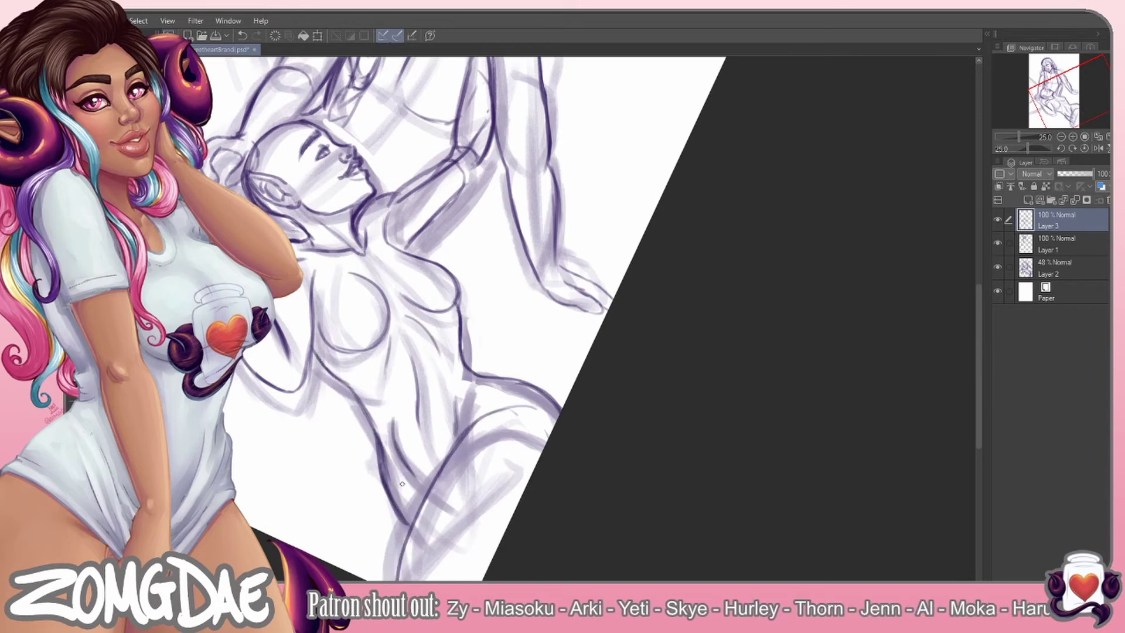
# Draw the woman's hand on her bent arm, meeting the seated man's hand beside her head
pyautogui.moveTo(411, 293); pyautogui.dragTo(477, 428)
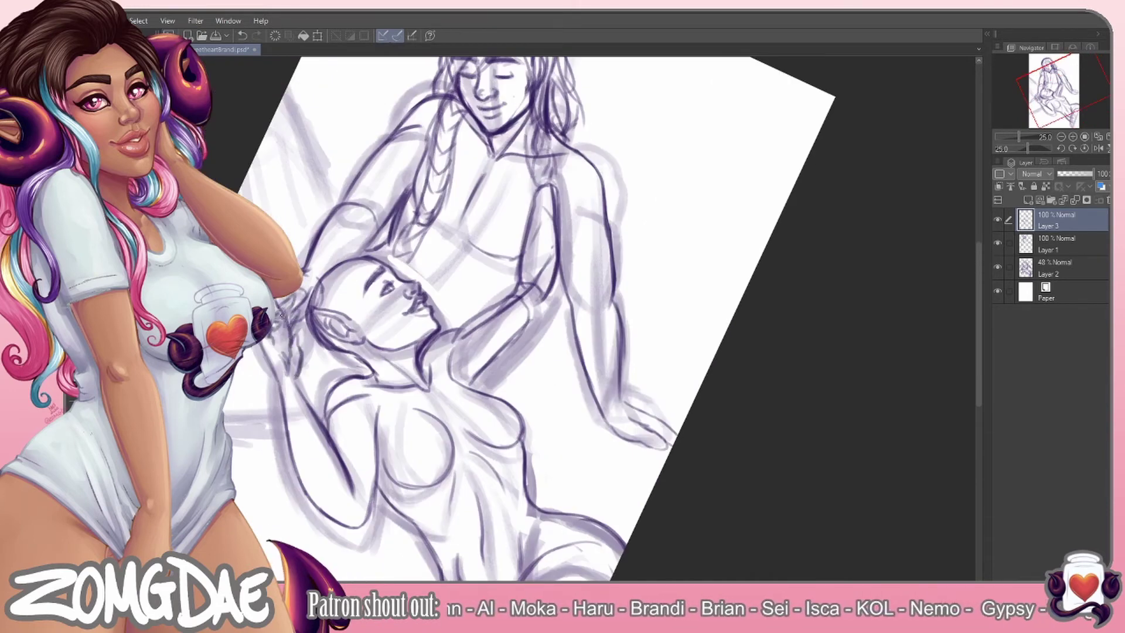
pyautogui.moveTo(410, 351); pyautogui.dragTo(310, 147)
pyautogui.moveTo(325, 241); pyautogui.dragTo(328, 331)
pyautogui.moveTo(328, 264); pyautogui.dragTo(449, 451)
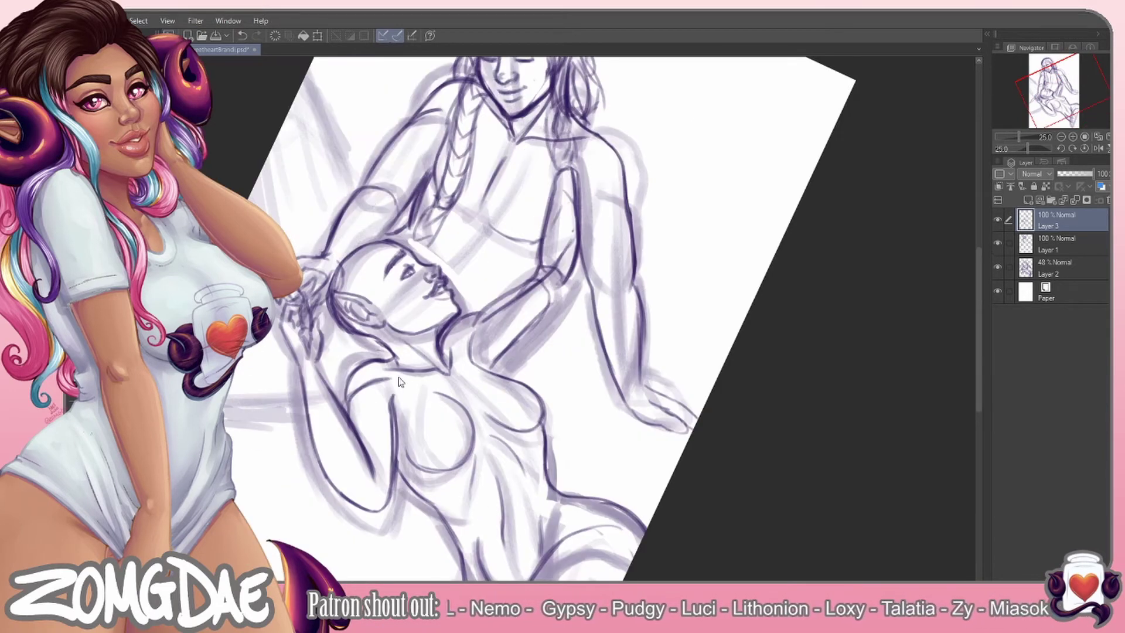
# Sketch the reclining woman's hair sweeping back from her forehead and gathered around her ear and neck
pyautogui.moveTo(388, 247); pyautogui.dragTo(405, 346)
pyautogui.moveTo(413, 234)
pyautogui.mouseDown()
pyautogui.moveTo(351, 351)
pyautogui.moveTo(387, 422)
pyautogui.mouseUp()
pyautogui.moveTo(357, 258); pyautogui.dragTo(372, 337)
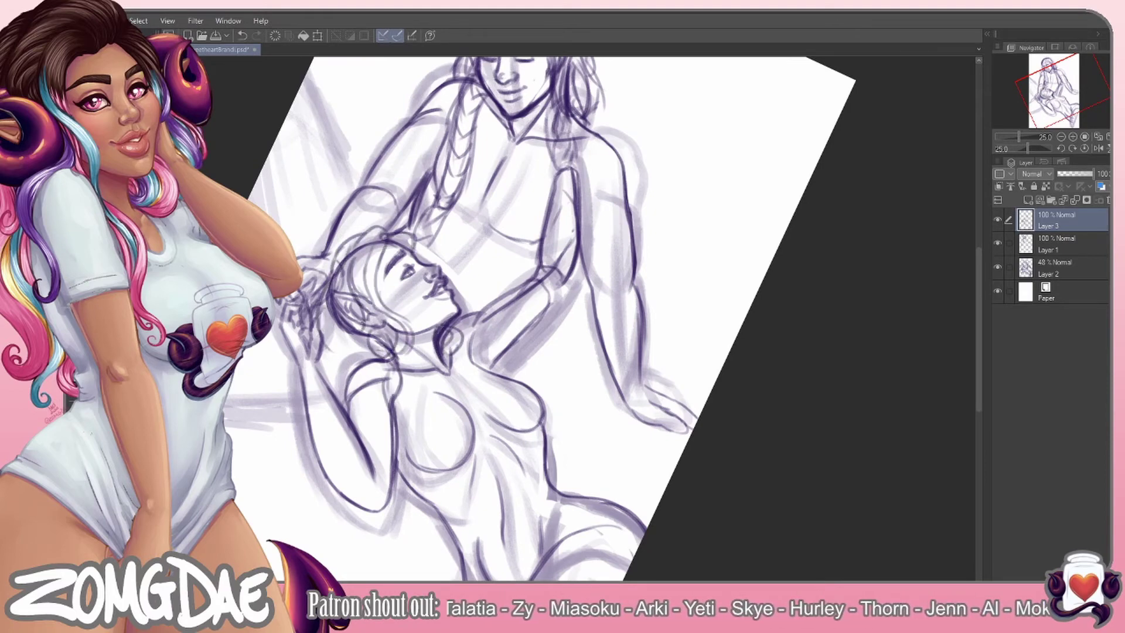
pyautogui.moveTo(419, 249); pyautogui.dragTo(384, 302)
pyautogui.moveTo(351, 263); pyautogui.dragTo(328, 381)
# Refine the reclining woman's raised arm contours and add a sleeve edge on her upper arm
pyautogui.moveTo(556, 167); pyautogui.dragTo(530, 281)
pyautogui.moveTo(574, 144)
pyautogui.mouseDown()
pyautogui.moveTo(548, 238)
pyautogui.moveTo(563, 297)
pyautogui.mouseUp()
pyautogui.moveTo(502, 309); pyautogui.dragTo(486, 350)
pyautogui.moveTo(457, 316); pyautogui.dragTo(387, 241)
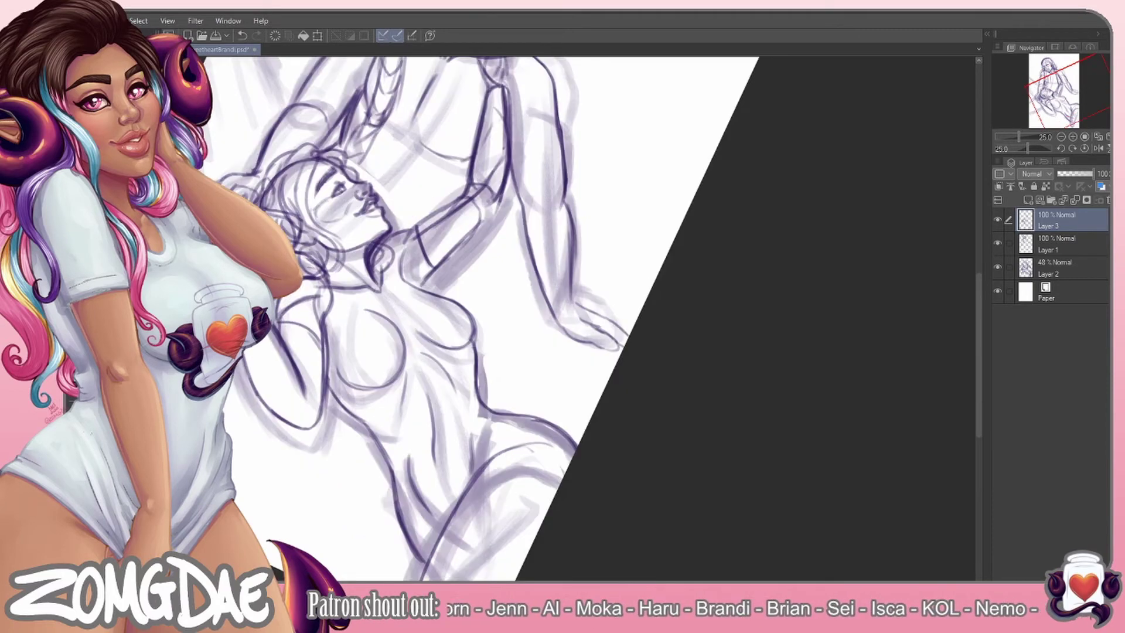
# Sketch the reclining woman's top with a neckline across the chest, side folds and a hem at the waist
pyautogui.moveTo(337, 283); pyautogui.dragTo(319, 382)
pyautogui.moveTo(422, 264)
pyautogui.mouseDown()
pyautogui.moveTo(388, 235)
pyautogui.moveTo(333, 333)
pyautogui.mouseUp()
pyautogui.moveTo(386, 293); pyautogui.dragTo(344, 269)
pyautogui.moveTo(346, 375); pyautogui.dragTo(296, 444)
pyautogui.moveTo(463, 317)
pyautogui.mouseDown()
pyautogui.moveTo(437, 389)
pyautogui.moveTo(339, 444)
pyautogui.mouseUp()
pyautogui.moveTo(539, 378); pyautogui.dragTo(468, 410)
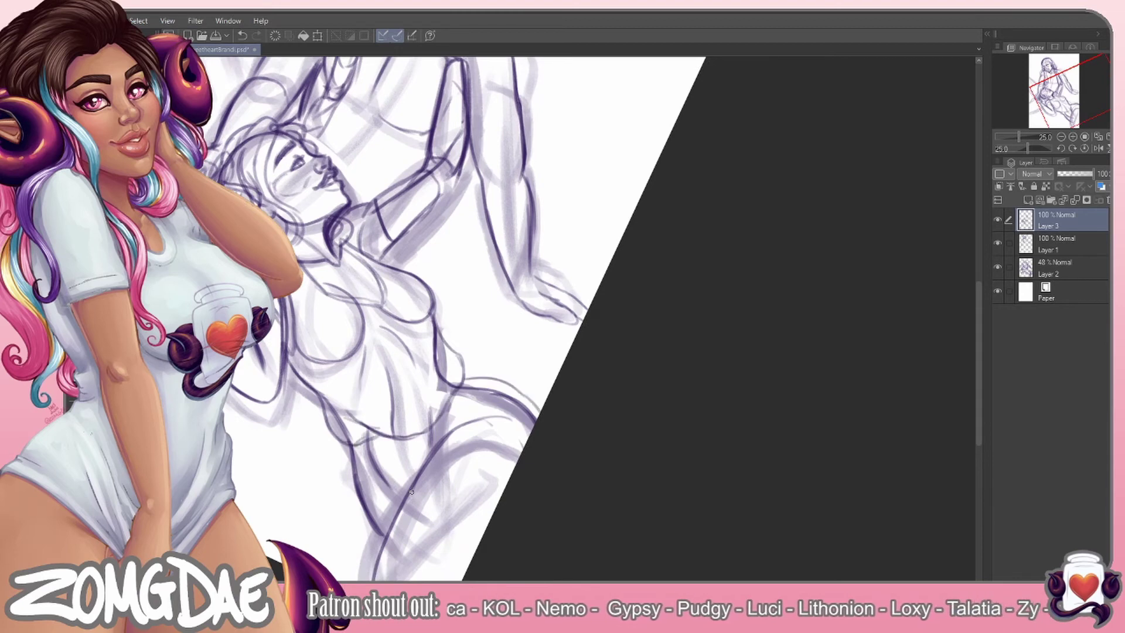
# Sketch the reclining woman's thigh and leg outlines with a hem across the leg, and reinforce the side contours of her top
pyautogui.moveTo(419, 440); pyautogui.dragTo(366, 579)
pyautogui.moveTo(489, 411); pyautogui.dragTo(458, 559)
pyautogui.moveTo(363, 445); pyautogui.dragTo(342, 554)
pyautogui.moveTo(410, 305); pyautogui.dragTo(340, 346)
pyautogui.moveTo(319, 293); pyautogui.dragTo(290, 386)
pyautogui.moveTo(316, 349); pyautogui.dragTo(273, 381)
pyautogui.moveTo(390, 208); pyautogui.dragTo(328, 243)
pyautogui.moveTo(363, 185); pyautogui.dragTo(327, 235)
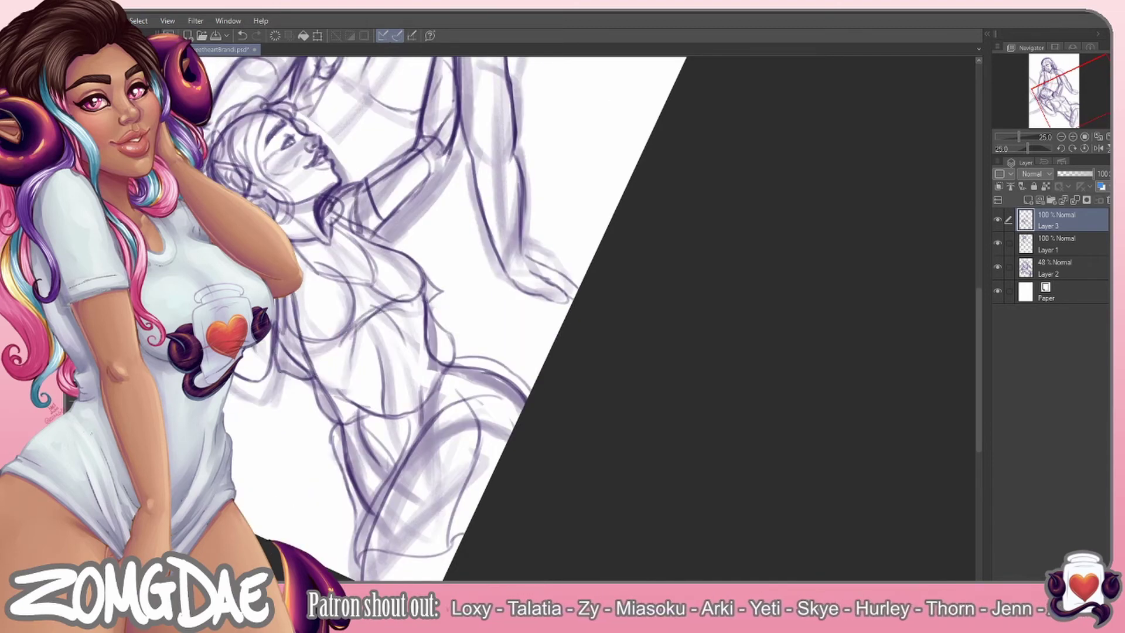
pyautogui.moveTo(302, 293); pyautogui.dragTo(286, 346)
pyautogui.moveTo(322, 339); pyautogui.dragTo(282, 381)
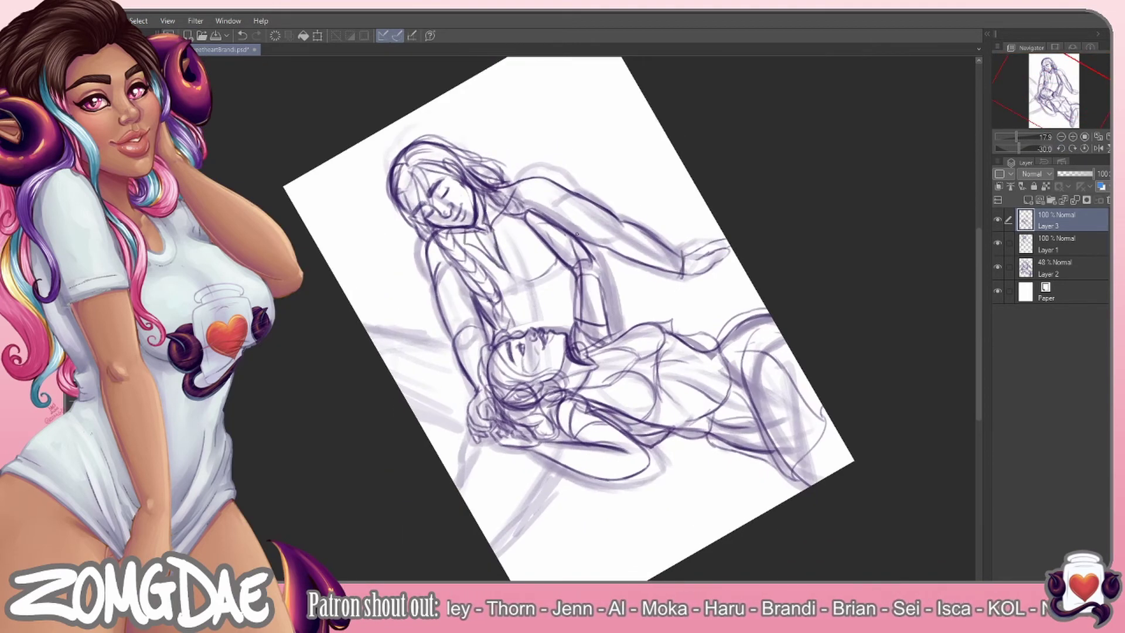
# Draw the seated man's pendant and the diagonal background lines beside the couple, and save the file
pyautogui.moveTo(568, 190); pyautogui.dragTo(683, 267)
pyautogui.moveTo(446, 321); pyautogui.dragTo(457, 359)
pyautogui.moveTo(438, 296); pyautogui.dragTo(449, 329)
pyautogui.moveTo(478, 314); pyautogui.dragTo(491, 340)
pyautogui.moveTo(515, 185); pyautogui.dragTo(484, 270)
pyautogui.moveTo(456, 279); pyautogui.dragTo(441, 331)
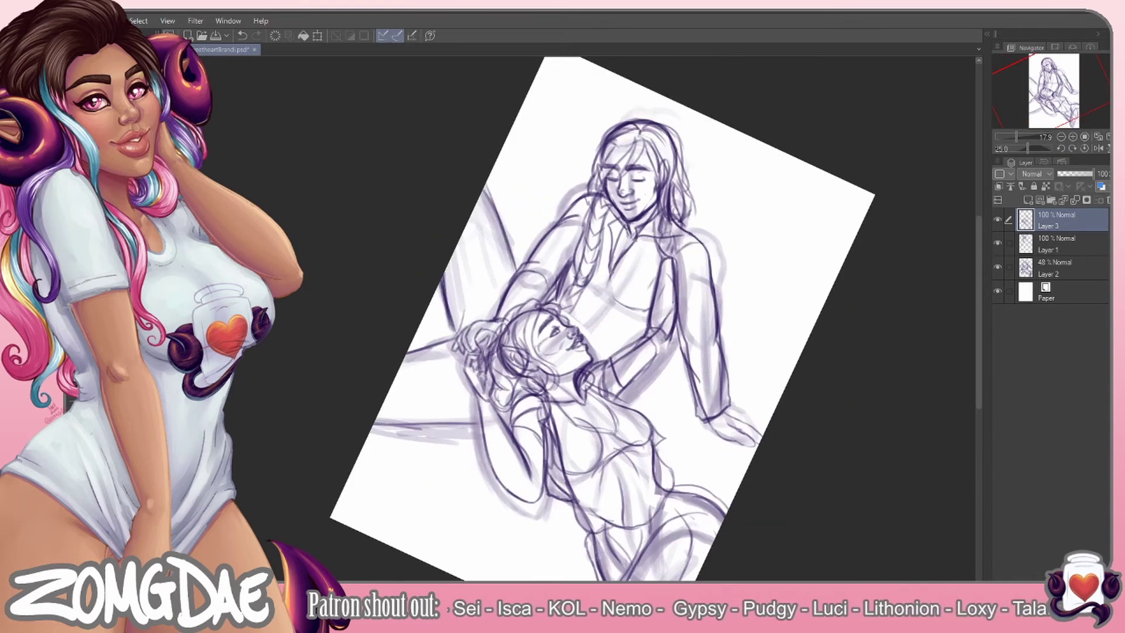
pyautogui.moveTo(651, 231); pyautogui.dragTo(591, 316)
pyautogui.moveTo(457, 258); pyautogui.dragTo(451, 306)
pyautogui.moveTo(519, 306); pyautogui.dragTo(492, 323)
pyautogui.click(214, 36)
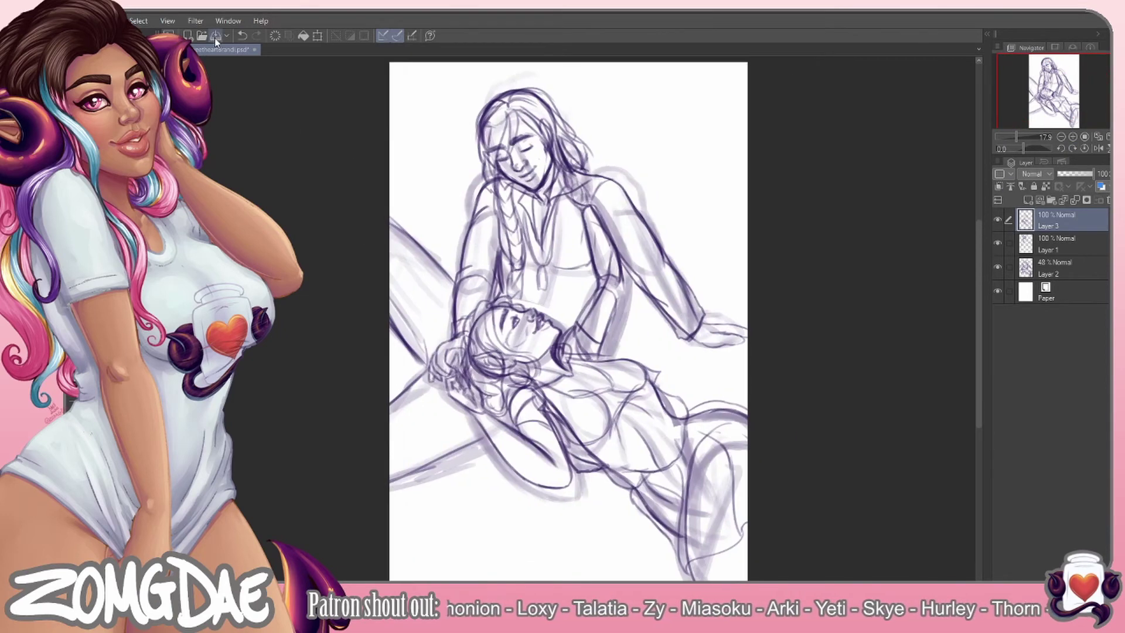
# Fade the merged rough sketch to 50% opacity and redraw the woman's raised hand and arm reaching to the man's neck on a clean layer
pyautogui.click(1075, 216)
pyautogui.scroll(2, 535, 249)
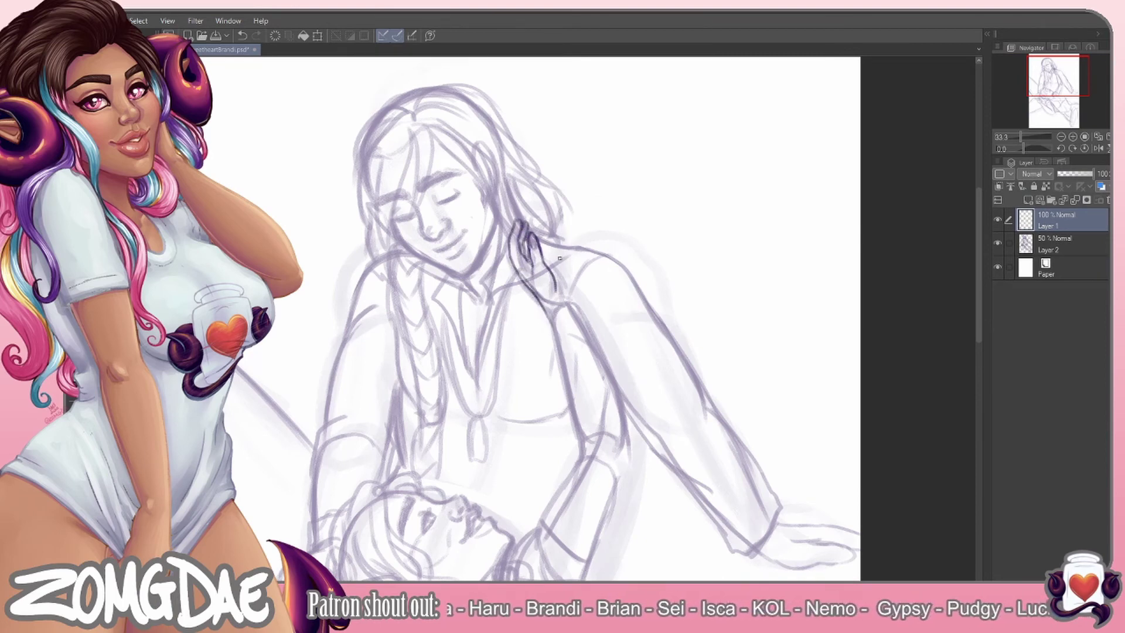
pyautogui.scroll(-3, 545, 293)
pyautogui.moveTo(545, 199); pyautogui.dragTo(544, 393)
pyautogui.moveTo(586, 217); pyautogui.dragTo(540, 367)
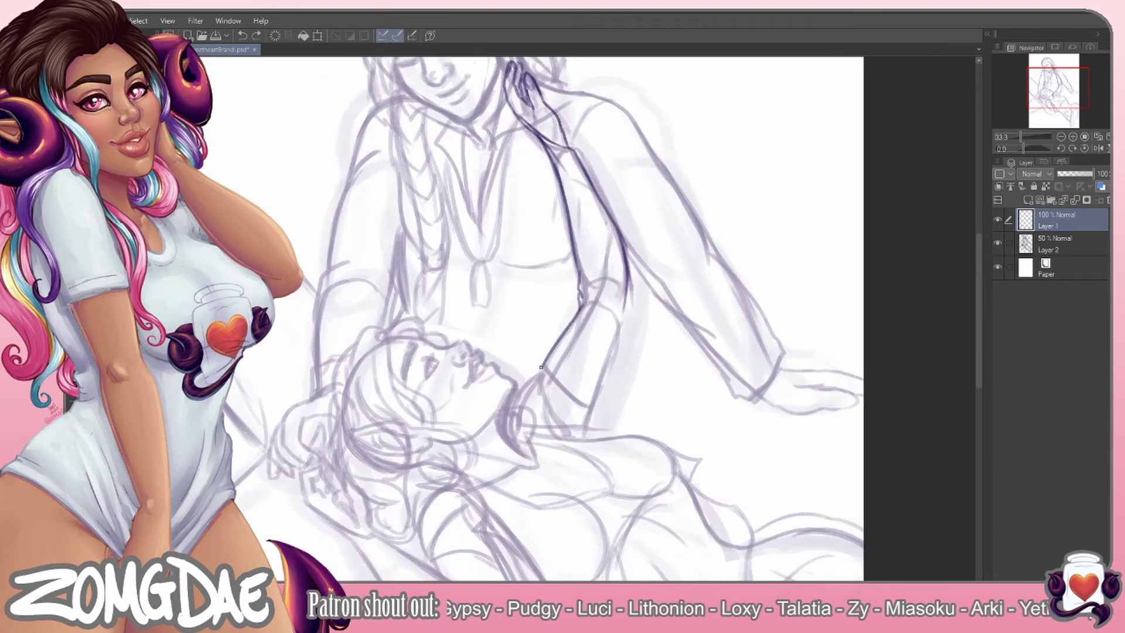
pyautogui.scroll(1, 541, 366)
pyautogui.scroll(-3, 587, 305)
# Redraw the reclining woman's collarbone, scooped neckline and bust contour in clean lines
pyautogui.moveTo(504, 326)
pyautogui.mouseDown()
pyautogui.moveTo(553, 311)
pyautogui.moveTo(610, 352)
pyautogui.moveTo(621, 398)
pyautogui.mouseUp()
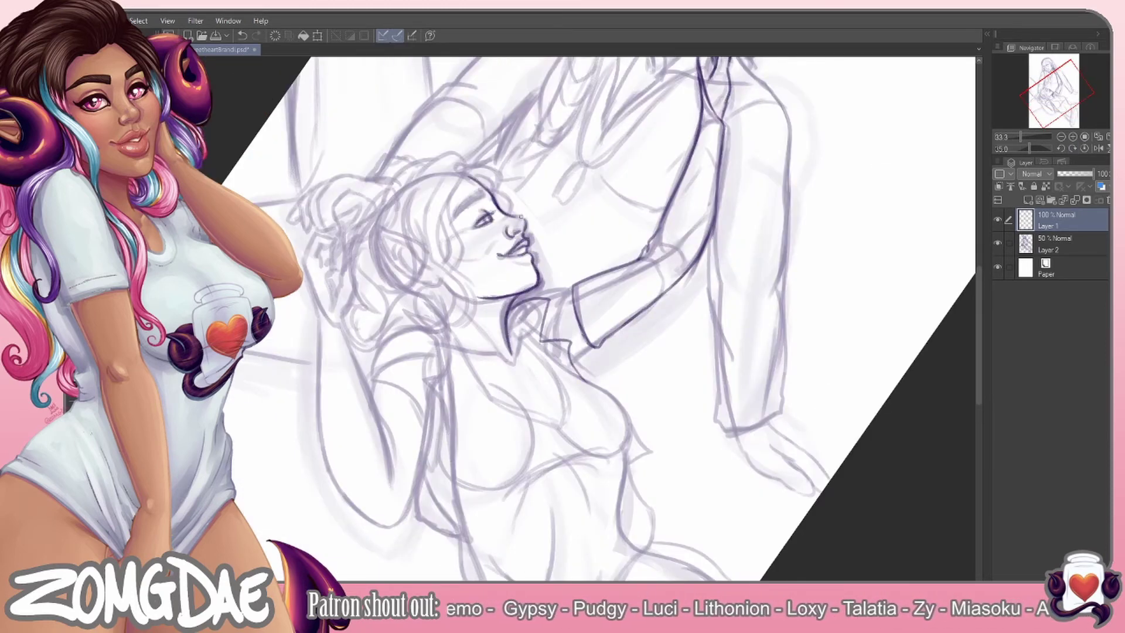
pyautogui.moveTo(494, 353); pyautogui.dragTo(560, 425)
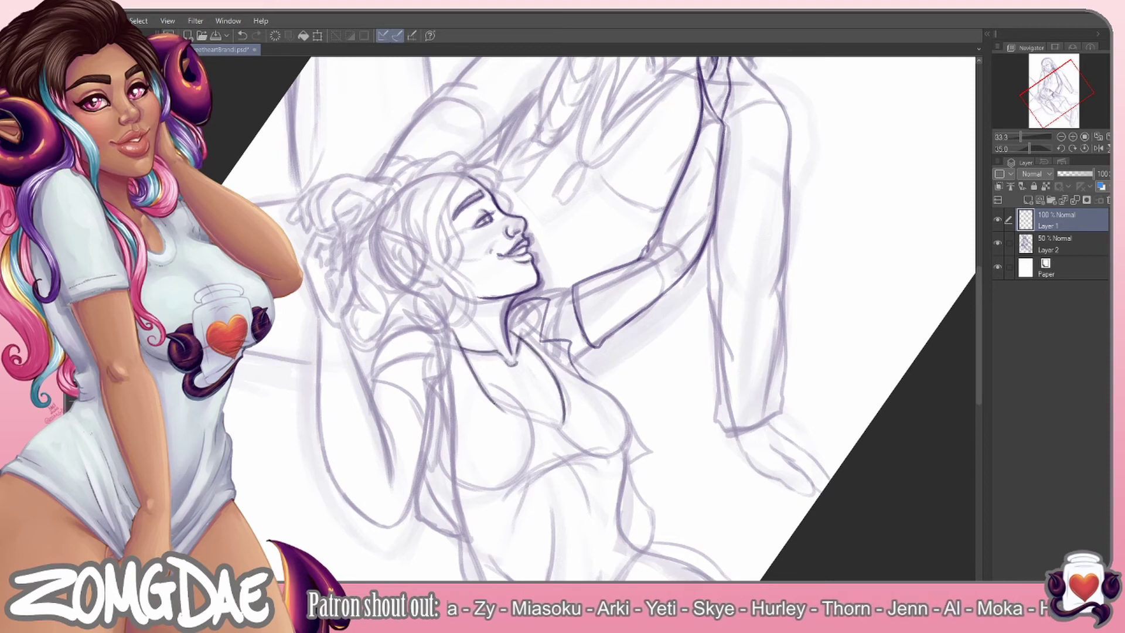
pyautogui.moveTo(531, 346); pyautogui.dragTo(486, 422)
pyautogui.scroll(-2, 528, 381)
pyautogui.moveTo(510, 264); pyautogui.dragTo(610, 375)
pyautogui.moveTo(604, 381); pyautogui.dragTo(575, 393)
pyautogui.scroll(2, 574, 392)
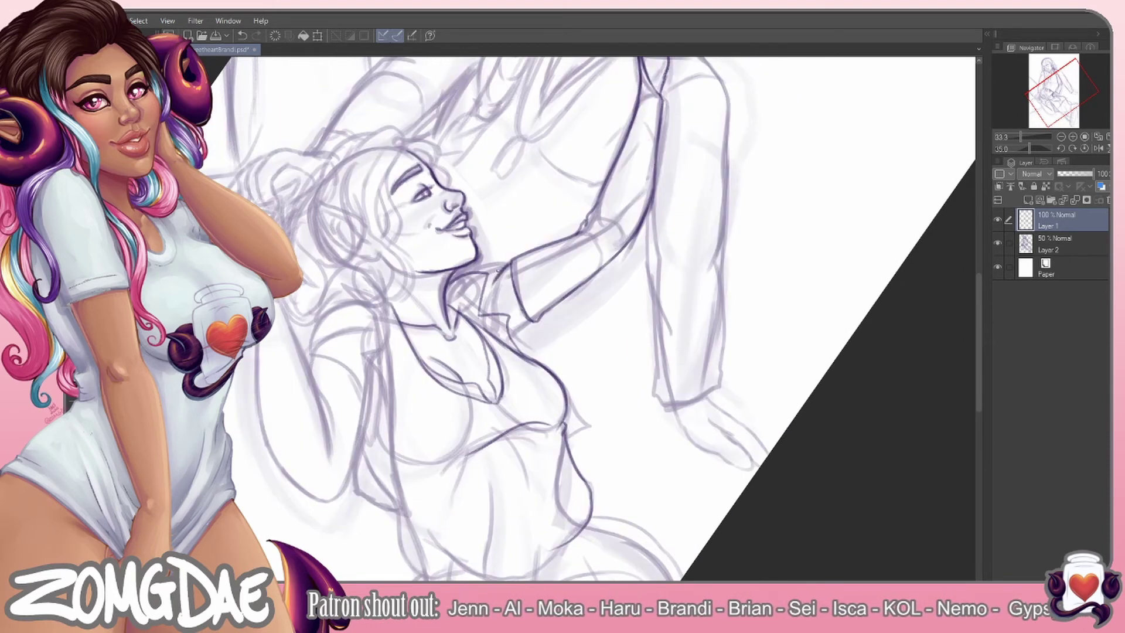
# Redraw the reclining woman's bent arm with its sleeve and hand, and the back edge of her torso
pyautogui.moveTo(385, 307); pyautogui.dragTo(394, 519)
pyautogui.moveTo(337, 287)
pyautogui.mouseDown()
pyautogui.moveTo(381, 344)
pyautogui.moveTo(356, 494)
pyautogui.mouseUp()
pyautogui.moveTo(352, 486); pyautogui.dragTo(395, 510)
pyautogui.moveTo(334, 302); pyautogui.dragTo(276, 450)
pyautogui.moveTo(372, 355); pyautogui.dragTo(317, 501)
pyautogui.moveTo(323, 340); pyautogui.dragTo(263, 495)
pyautogui.moveTo(296, 475); pyautogui.dragTo(340, 499)
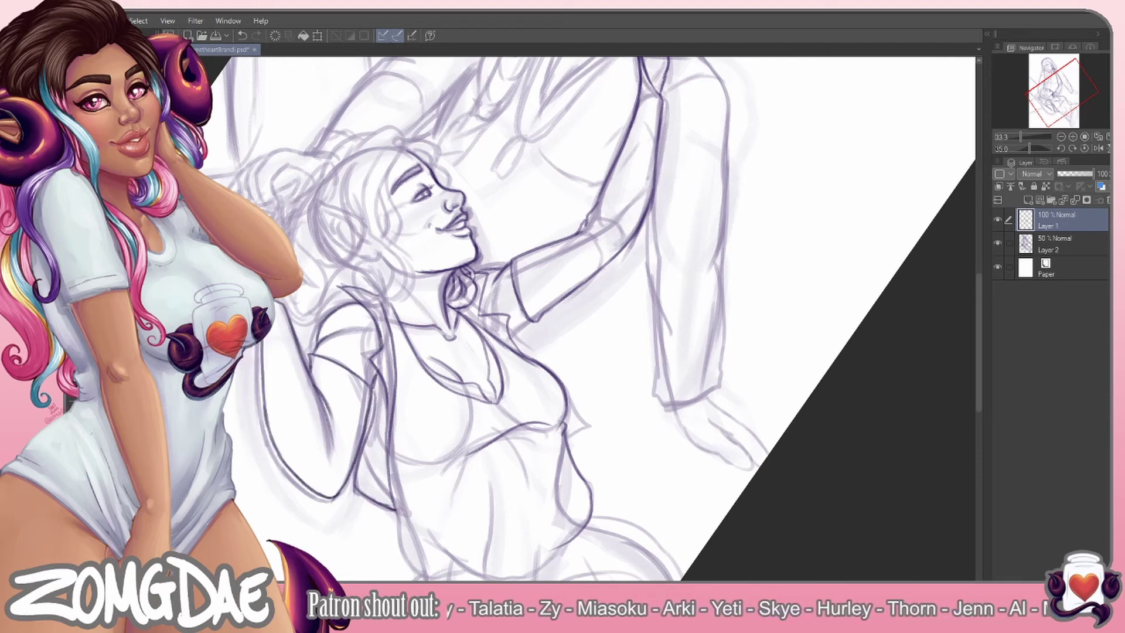
pyautogui.hscroll(-3, 589, 309)
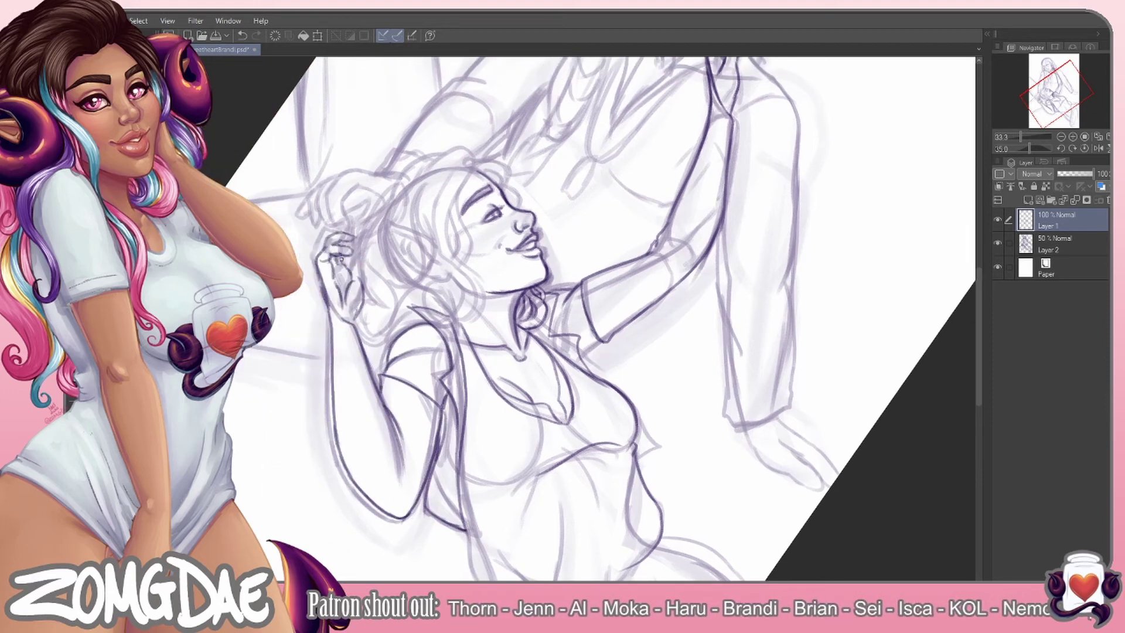
# Redraw the hem of the reclining woman's top, her hips, and her legs with the edge across the thigh
pyautogui.moveTo(596, 294); pyautogui.dragTo(513, 177)
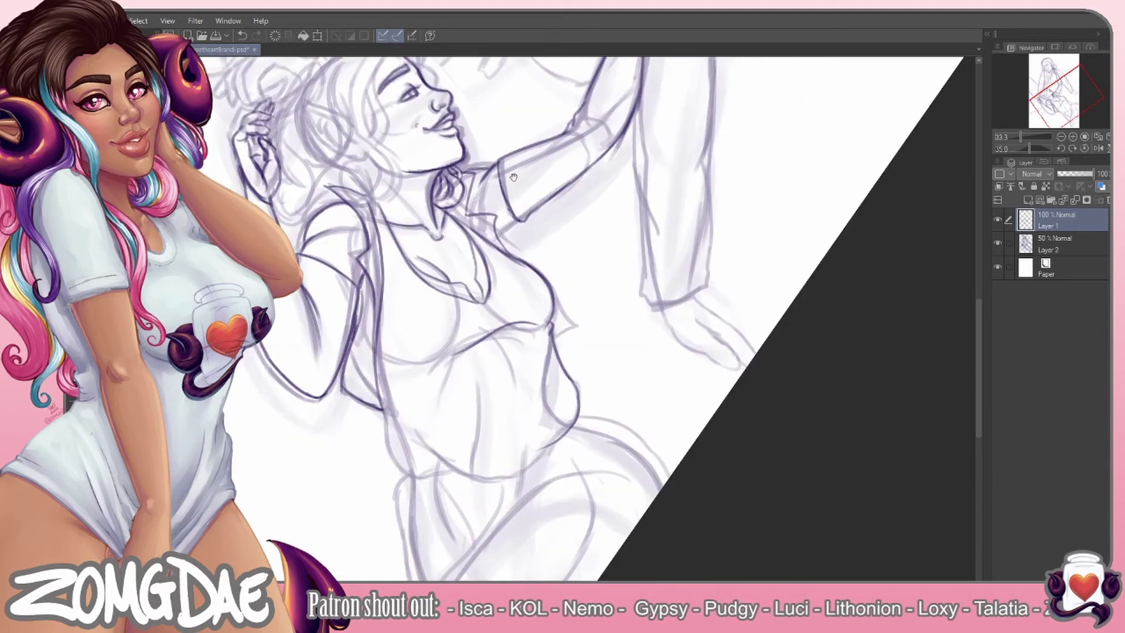
pyautogui.moveTo(598, 246); pyautogui.dragTo(573, 305)
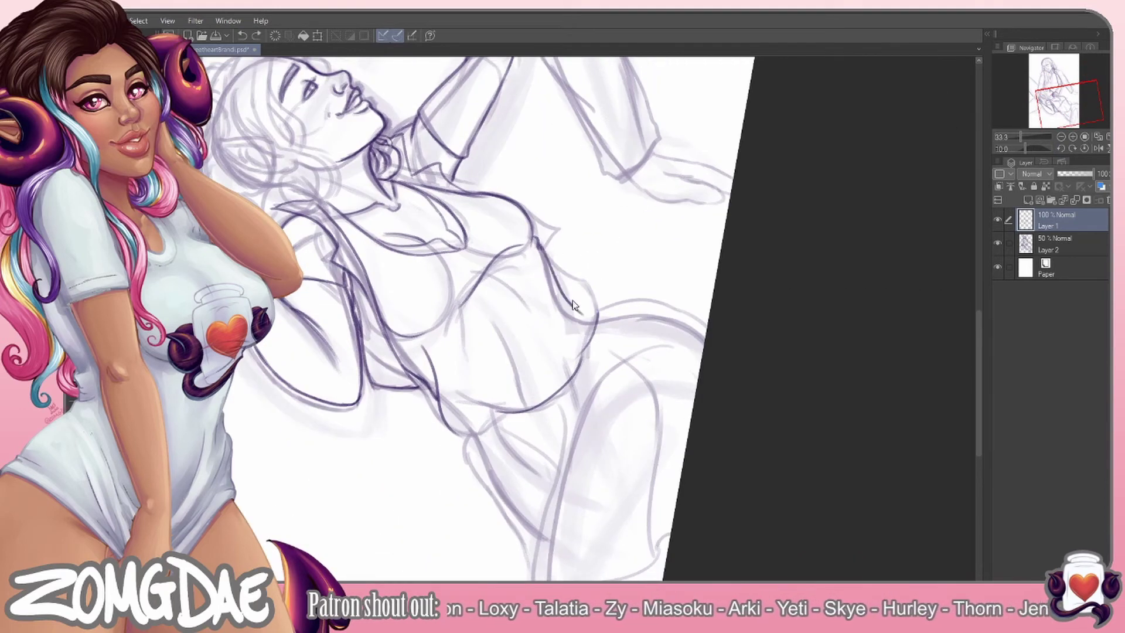
pyautogui.moveTo(509, 380); pyautogui.dragTo(471, 343)
pyautogui.moveTo(646, 272); pyautogui.dragTo(513, 533)
pyautogui.moveTo(499, 352); pyautogui.dragTo(438, 508)
pyautogui.moveTo(570, 216); pyautogui.dragTo(680, 247)
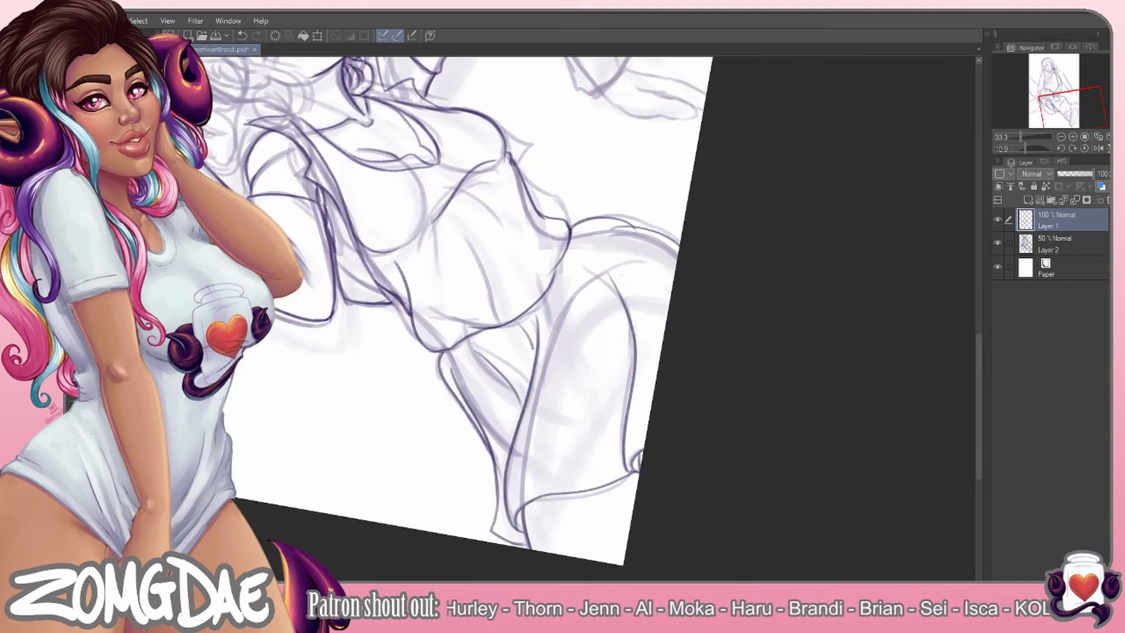
pyautogui.moveTo(580, 109); pyautogui.dragTo(744, 238)
# Draw the long front locks of the reclining woman's hair around her face and pointed ear on a new layer
pyautogui.scroll(2, 745, 237)
pyautogui.moveTo(445, 258)
pyautogui.mouseDown()
pyautogui.moveTo(557, 293)
pyautogui.moveTo(545, 290)
pyautogui.mouseUp()
pyautogui.scroll(1, 527, 263)
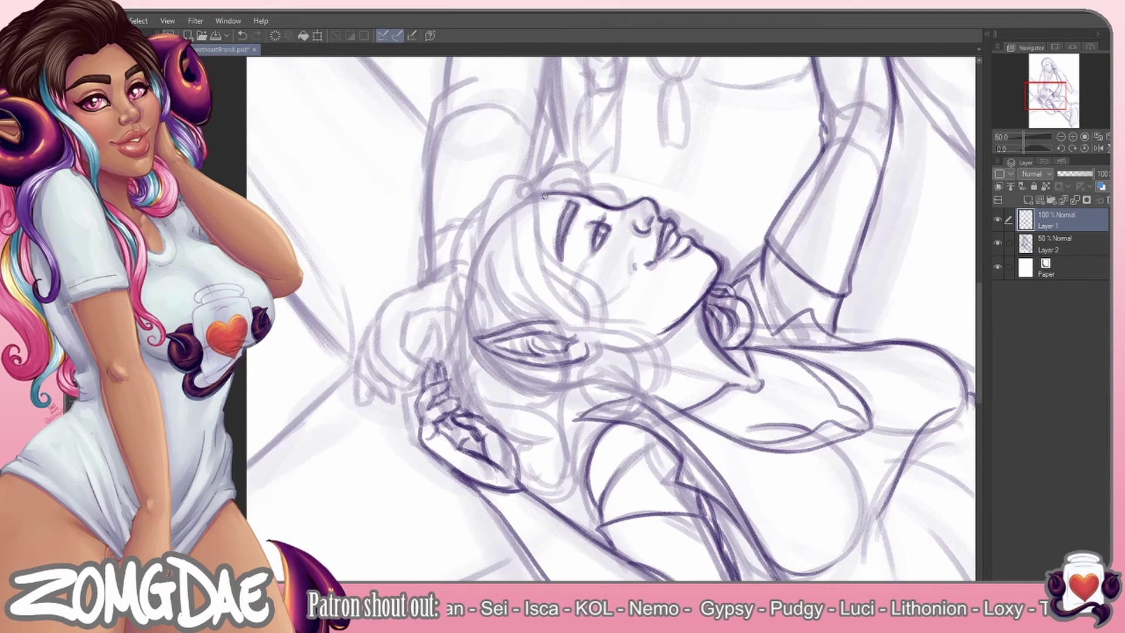
pyautogui.hotkey('ctrl', 'shift', 'n')
pyautogui.moveTo(527, 173); pyautogui.dragTo(522, 399)
pyautogui.moveTo(563, 366); pyautogui.dragTo(504, 504)
pyautogui.moveTo(563, 196); pyautogui.dragTo(633, 422)
pyautogui.moveTo(592, 331); pyautogui.dragTo(651, 410)
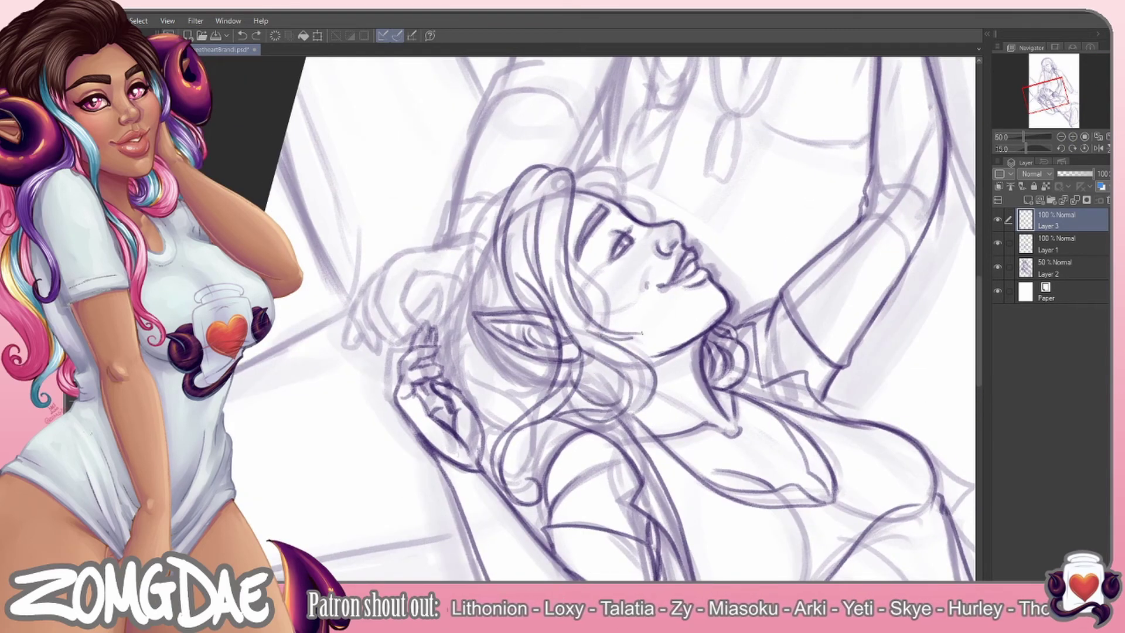
pyautogui.moveTo(598, 229); pyautogui.dragTo(615, 326)
pyautogui.moveTo(609, 348)
pyautogui.mouseDown()
pyautogui.moveTo(610, 403)
pyautogui.moveTo(645, 416)
pyautogui.mouseUp()
# Fill in the crown, back waves and lower curls of the woman's hair, merging the hair layer down
pyautogui.moveTo(568, 202); pyautogui.dragTo(624, 170)
pyautogui.moveTo(516, 181); pyautogui.dragTo(446, 317)
pyautogui.moveTo(472, 243); pyautogui.dragTo(448, 387)
pyautogui.moveTo(527, 276)
pyautogui.mouseDown()
pyautogui.moveTo(487, 351)
pyautogui.moveTo(469, 454)
pyautogui.mouseUp()
pyautogui.moveTo(545, 361)
pyautogui.mouseDown()
pyautogui.moveTo(513, 524)
pyautogui.moveTo(492, 437)
pyautogui.mouseUp()
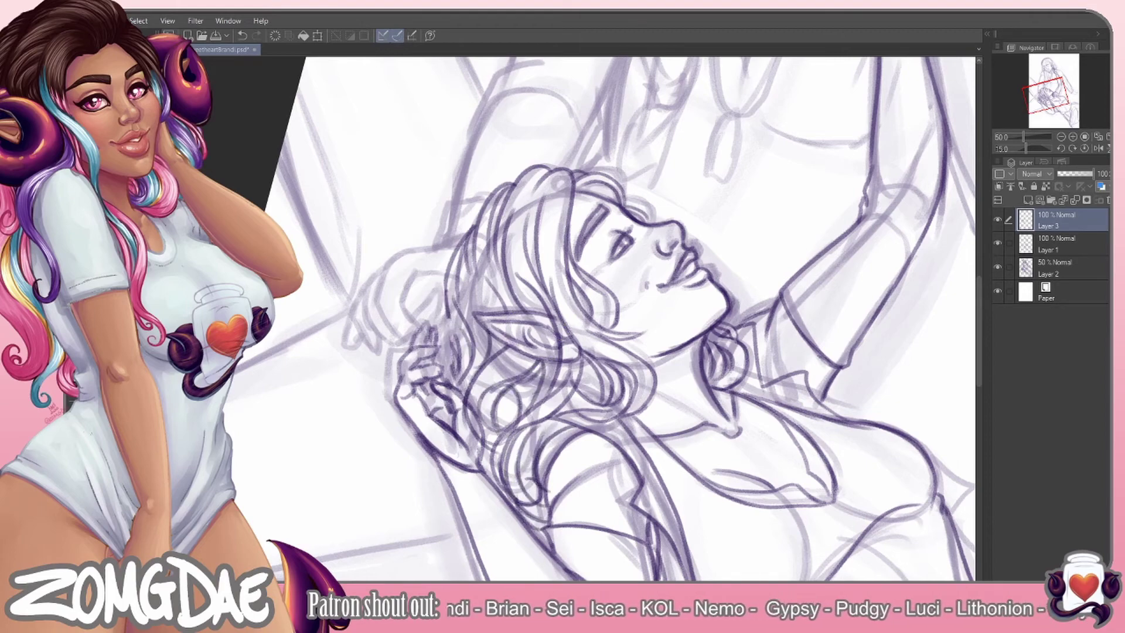
pyautogui.moveTo(460, 310); pyautogui.dragTo(445, 380)
pyautogui.hotkey('ctrl', 'e')
pyautogui.moveTo(560, 416); pyautogui.dragTo(530, 524)
pyautogui.hotkey('ctrl', '0')
# Draw the seated man's fringe falling over his forehead and the hair beside his face on a new layer
pyautogui.scroll(3, 586, 381)
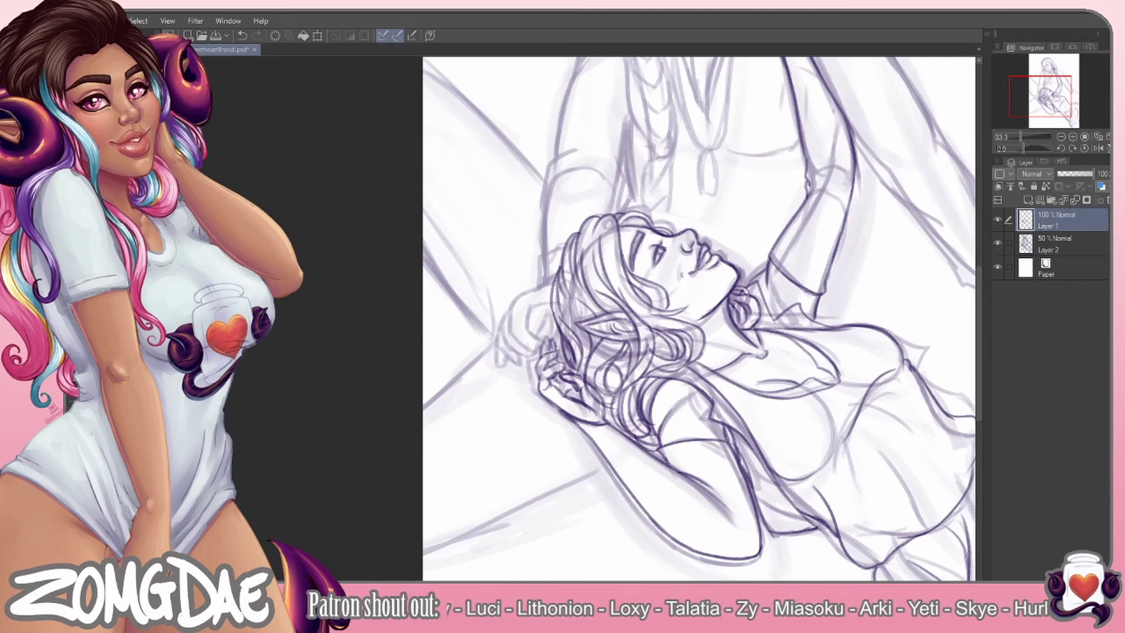
pyautogui.scroll(-1, 586, 323)
pyautogui.press('-')
pyautogui.hotkey('ctrl', 'shift', 'n')
pyautogui.moveTo(615, 223); pyautogui.dragTo(586, 305)
pyautogui.moveTo(580, 220); pyautogui.dragTo(560, 334)
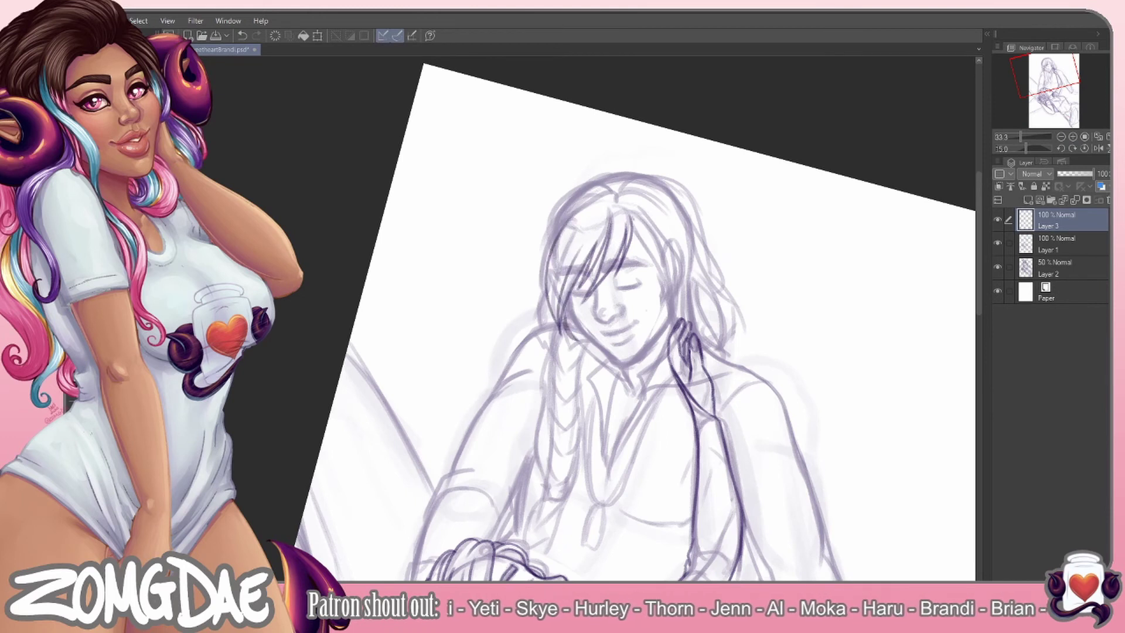
pyautogui.moveTo(645, 211); pyautogui.dragTo(674, 298)
pyautogui.moveTo(668, 258); pyautogui.dragTo(683, 319)
# Outline the crown of the seated man's hair and draw the loose strands falling to his shoulder
pyautogui.moveTo(650, 194); pyautogui.dragTo(539, 299)
pyautogui.moveTo(574, 202); pyautogui.dragTo(545, 238)
pyautogui.moveTo(668, 188); pyautogui.dragTo(703, 266)
pyautogui.moveTo(683, 220); pyautogui.dragTo(736, 355)
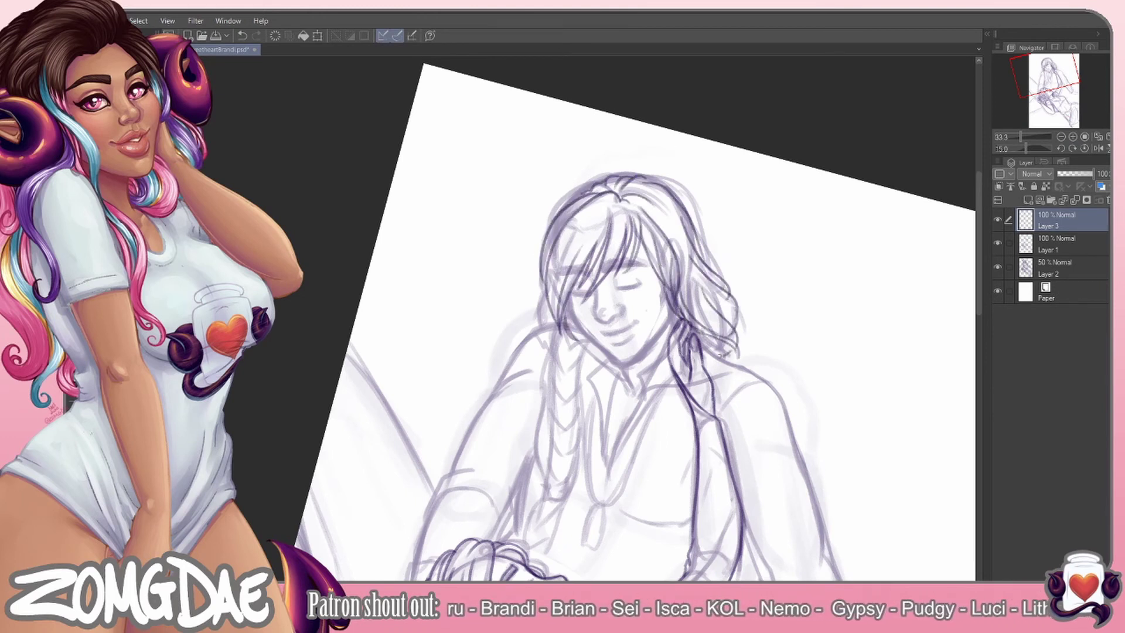
pyautogui.moveTo(685, 261); pyautogui.dragTo(733, 328)
# Draw the seated man's long braid down to its tied end and refine the hair beside his face
pyautogui.scroll(-2, 601, 282)
pyautogui.moveTo(589, 296); pyautogui.dragTo(595, 337)
pyautogui.moveTo(595, 334); pyautogui.dragTo(591, 374)
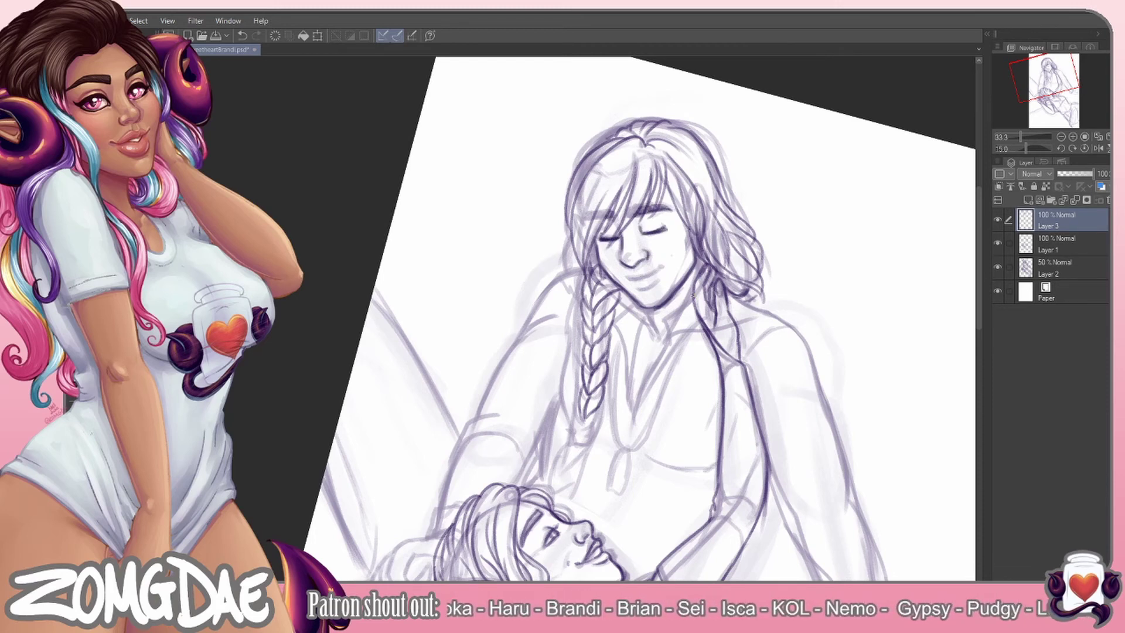
pyautogui.moveTo(707, 203); pyautogui.dragTo(735, 270)
pyautogui.scroll(-3, 693, 295)
pyautogui.moveTo(644, 275); pyautogui.dragTo(630, 314)
pyautogui.moveTo(640, 304)
pyautogui.mouseDown()
pyautogui.moveTo(607, 361)
pyautogui.moveTo(618, 366)
pyautogui.mouseUp()
pyautogui.moveTo(621, 321); pyautogui.dragTo(606, 359)
pyautogui.scroll(3, 577, 286)
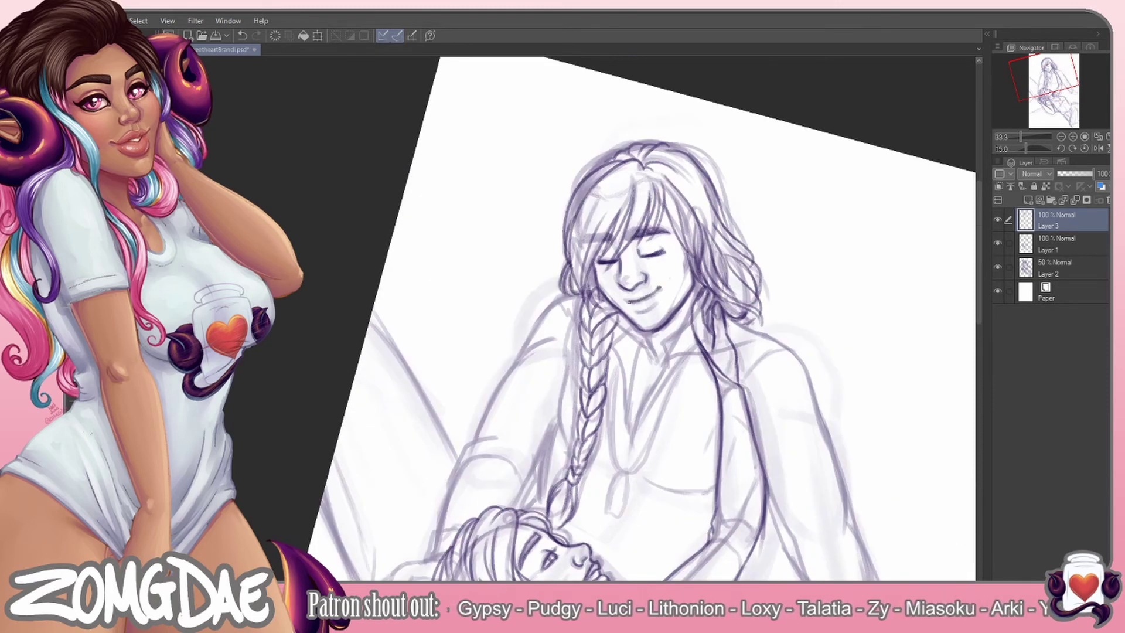
# Redraw the seated man's open collar and the full sleeve of his supporting arm down to the cuff
pyautogui.moveTo(630, 284); pyautogui.dragTo(615, 351)
pyautogui.moveTo(642, 340); pyautogui.dragTo(633, 436)
pyautogui.scroll(-3, 597, 317)
pyautogui.moveTo(674, 181); pyautogui.dragTo(779, 533)
pyautogui.moveTo(651, 351); pyautogui.dragTo(715, 534)
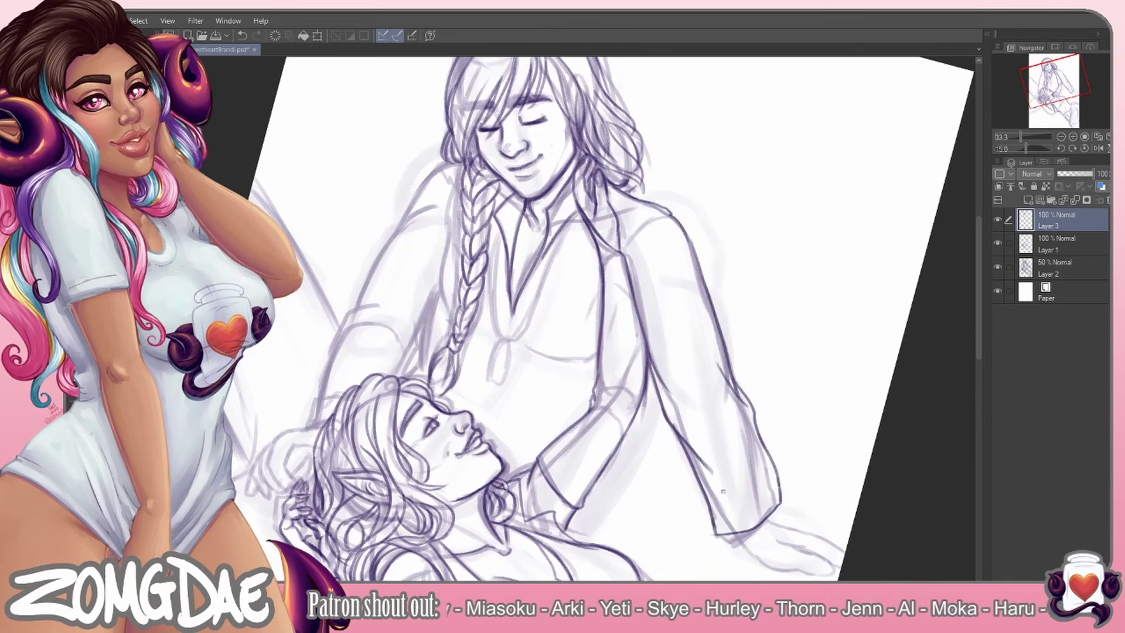
# Redraw the seated man's other sleeve, which reaches behind the woman's head, with folds at the elbow
pyautogui.scroll(3, 598, 316)
pyautogui.moveTo(533, 261); pyautogui.dragTo(519, 375)
pyautogui.moveTo(522, 329); pyautogui.dragTo(498, 393)
pyautogui.moveTo(515, 202); pyautogui.dragTo(452, 334)
pyautogui.moveTo(477, 304); pyautogui.dragTo(407, 437)
pyautogui.scroll(-3, 616, 317)
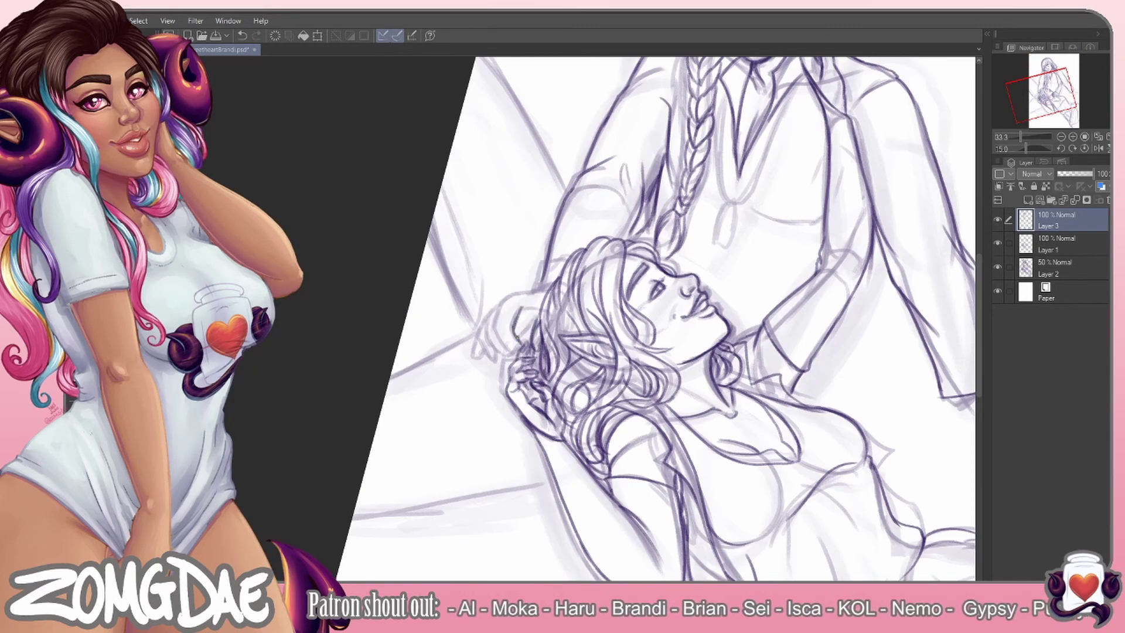
# Draw the seated man's hand cradling the woman's head and his other hand resting flat beside them
pyautogui.moveTo(531, 290)
pyautogui.mouseDown()
pyautogui.moveTo(513, 355)
pyautogui.moveTo(537, 310)
pyautogui.mouseUp()
pyautogui.hscroll(-2, 615, 316)
pyautogui.scroll(3, 615, 317)
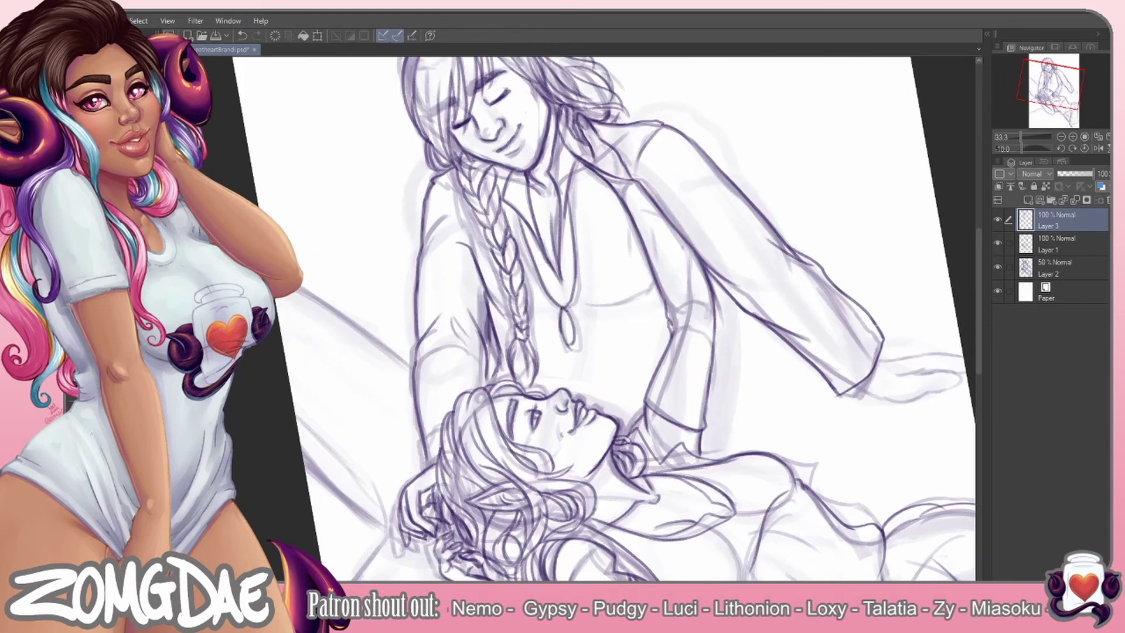
pyautogui.scroll(-5, 615, 316)
pyautogui.scroll(3, 640, 463)
pyautogui.moveTo(641, 462); pyautogui.dragTo(763, 304)
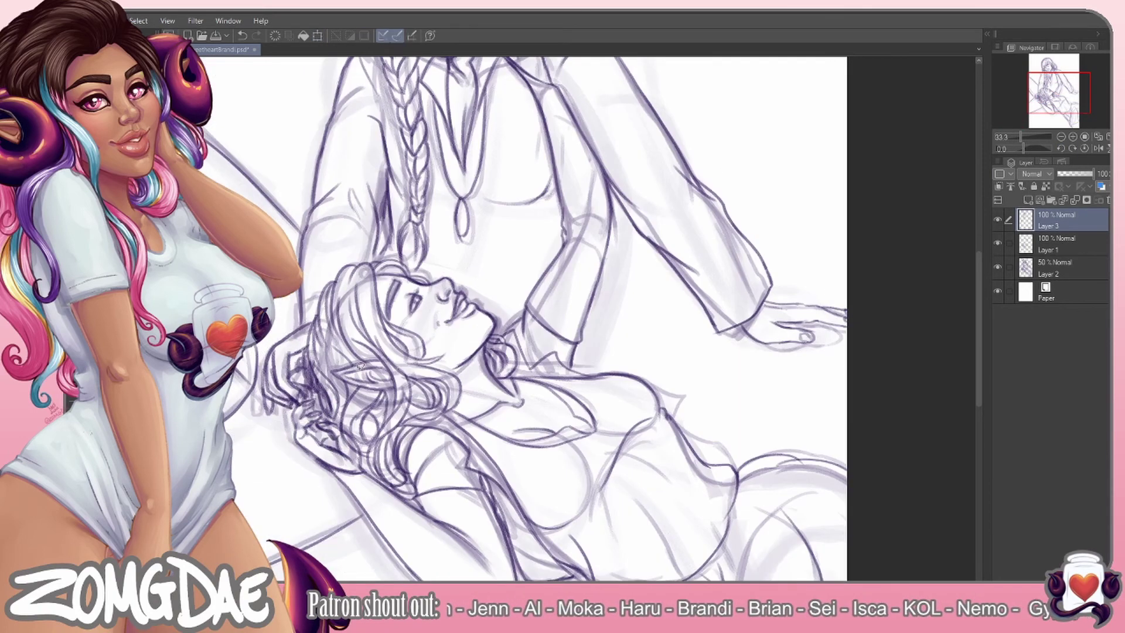
# Lower the rough sketch layer to 15% opacity and group it with the merged line layer in a folder
pyautogui.click(1055, 268)
pyautogui.moveTo(1084, 173); pyautogui.dragTo(1063, 173)
pyautogui.hotkey('ctrl', '0')
pyautogui.click(1061, 237)
pyautogui.hotkey('ctrl', '+')
pyautogui.hotkey('ctrl', '+')
pyautogui.hotkey('ctrl', '+')
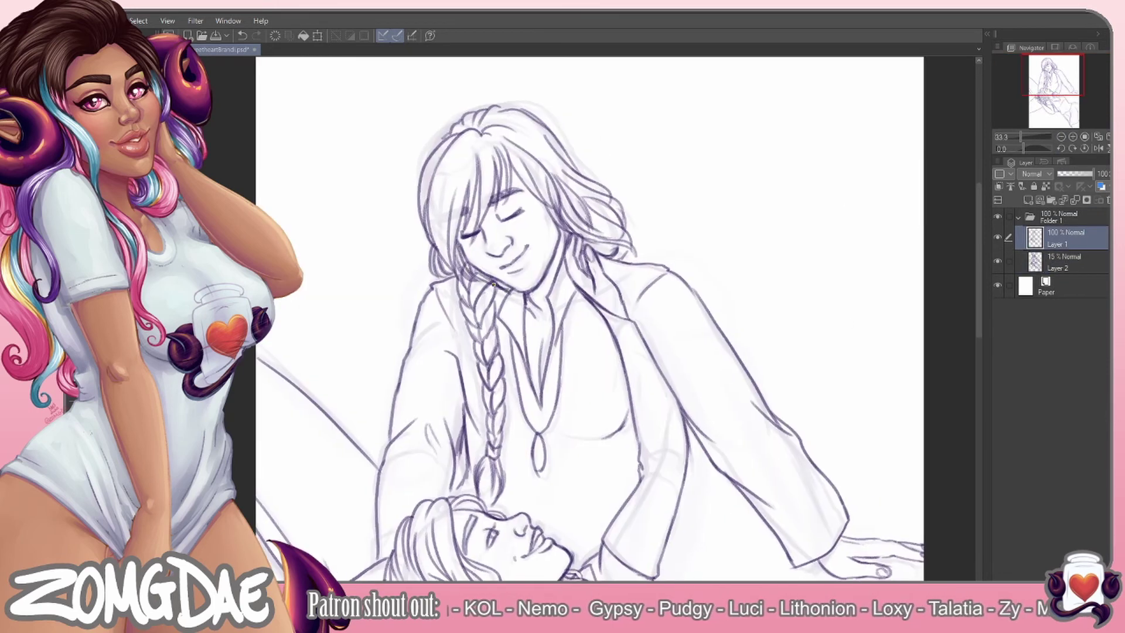
# Nest the sketch folder in an outer folder and shade the figures' skin on two new layers beneath the lines
pyautogui.scroll(-4, 543, 286)
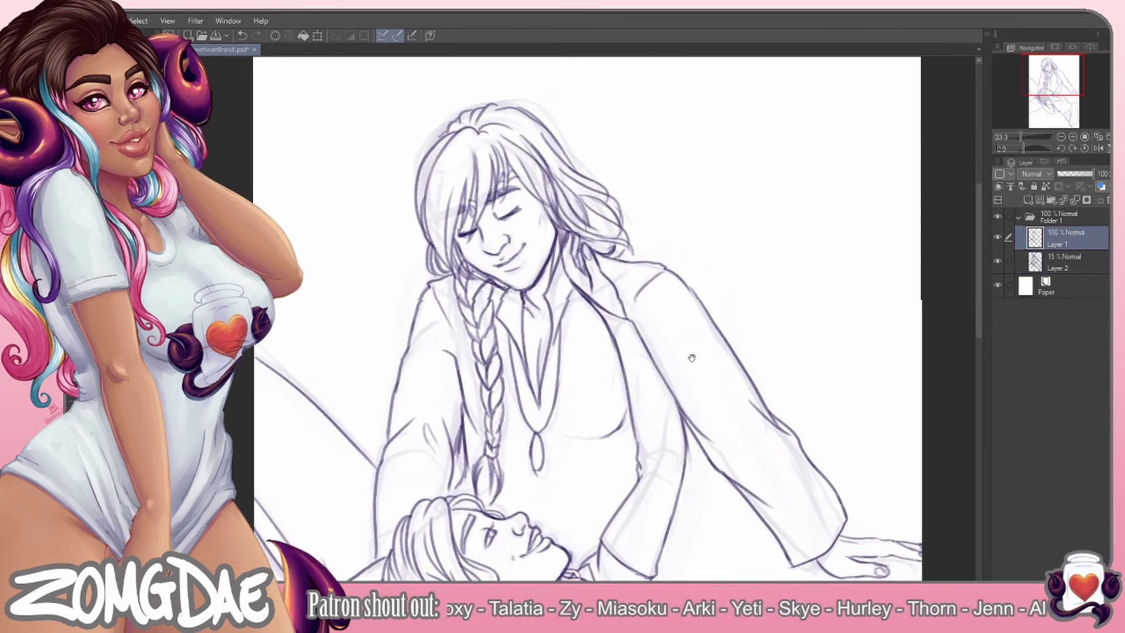
pyautogui.hscroll(3, 545, 286)
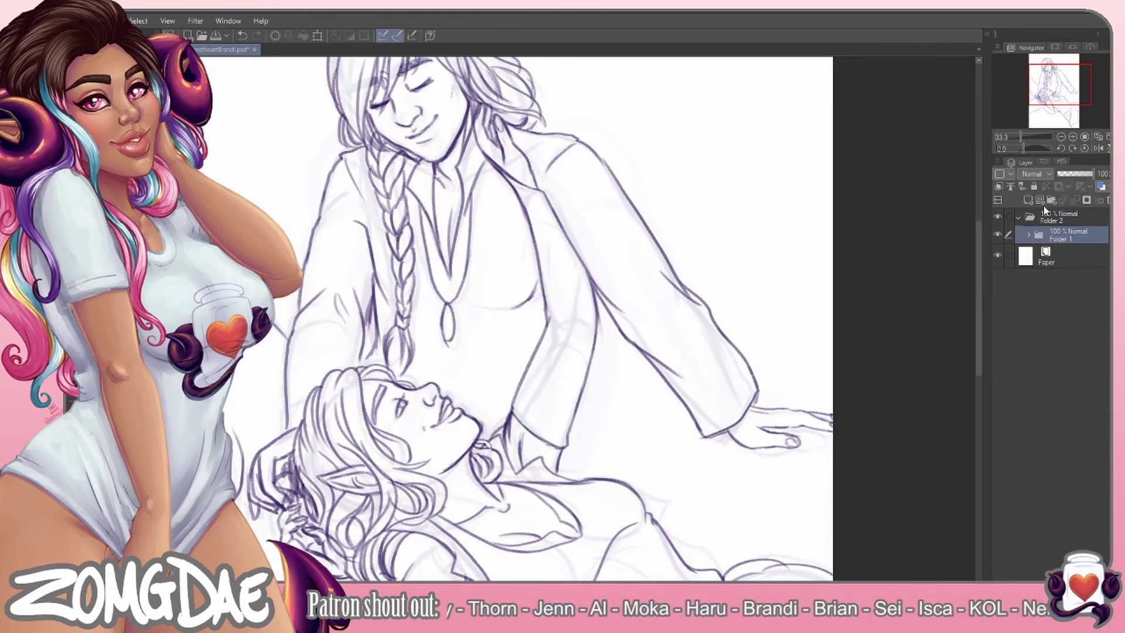
pyautogui.hotkey('ctrl', '0')
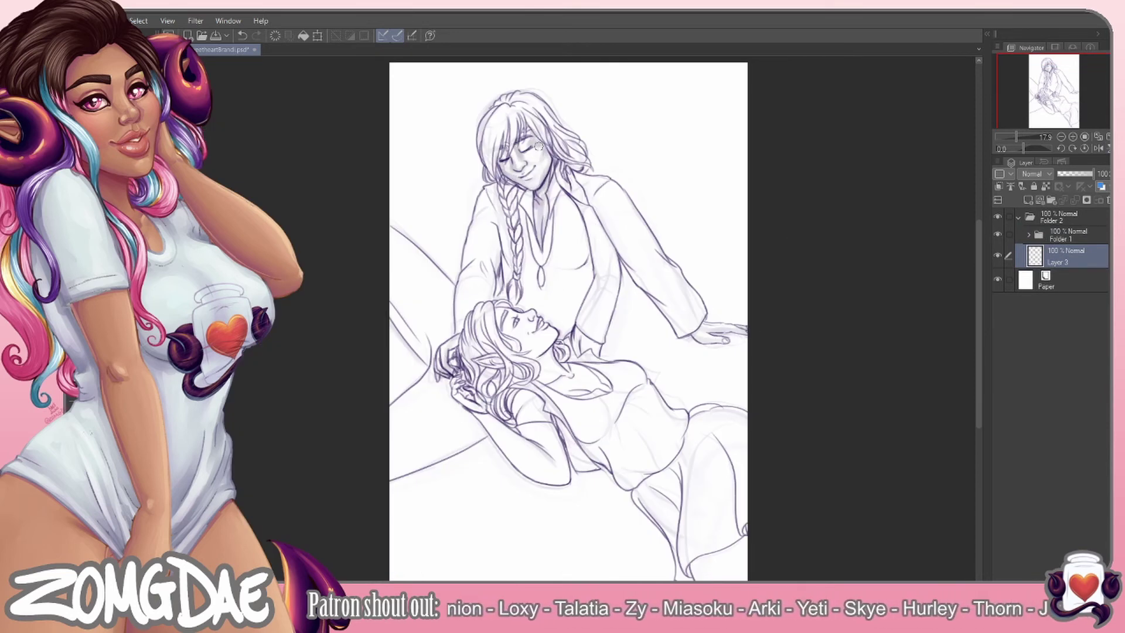
pyautogui.hotkey('ctrl', 'shift', 'n')
pyautogui.moveTo(530, 359)
pyautogui.mouseDown()
pyautogui.moveTo(586, 387)
pyautogui.moveTo(533, 404)
pyautogui.moveTo(539, 340)
pyautogui.moveTo(593, 347)
pyautogui.mouseUp()
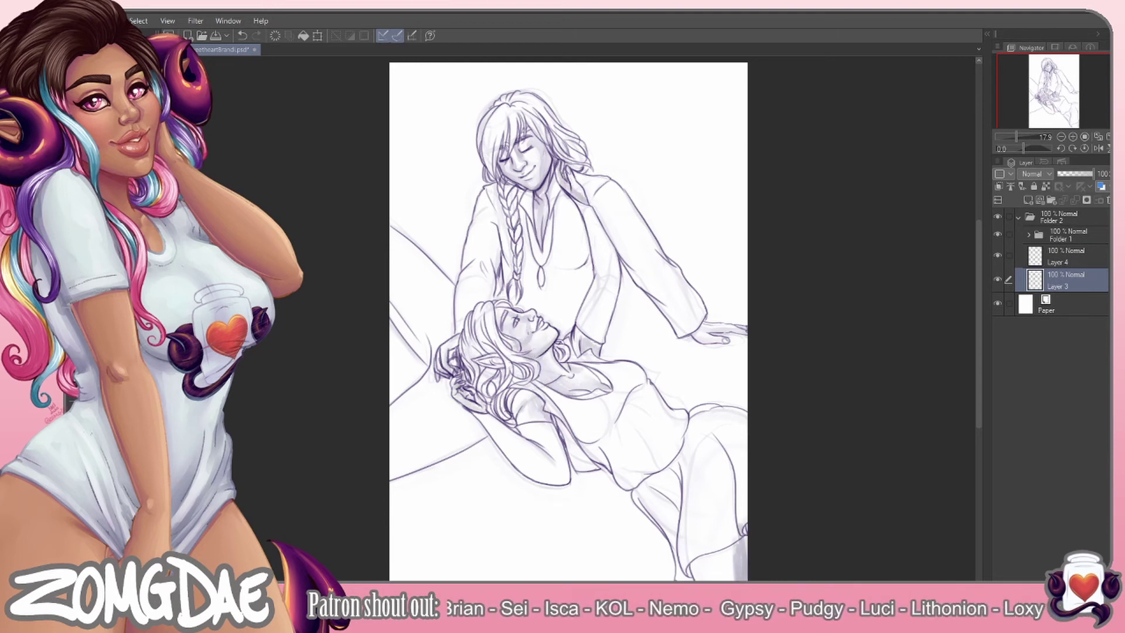
pyautogui.click(1067, 256)
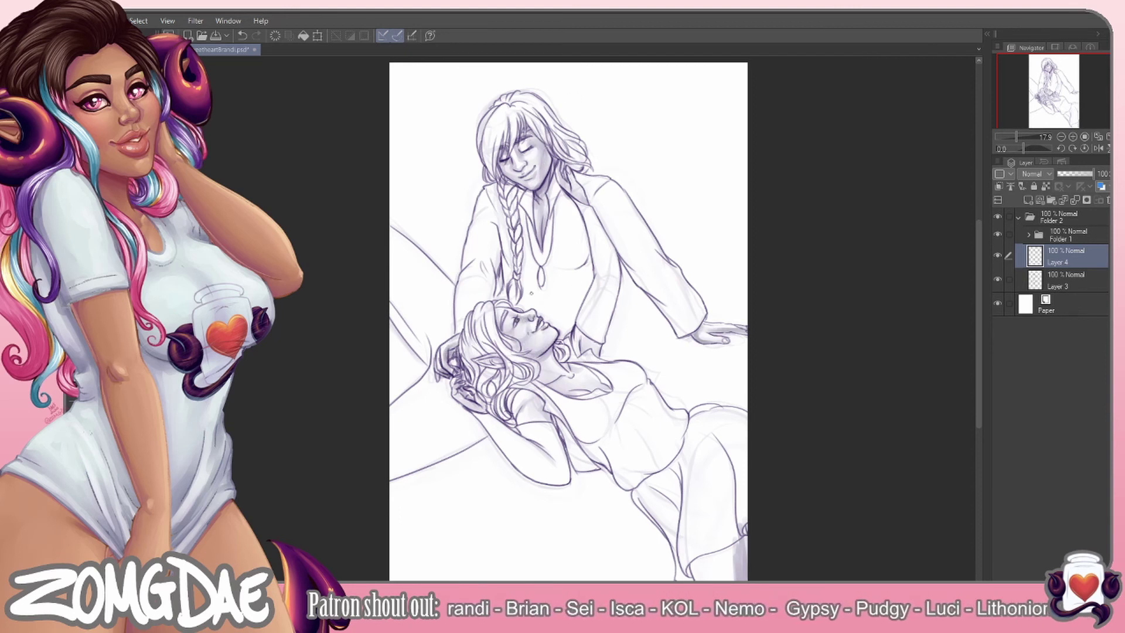
pyautogui.hotkey('ctrl', 'e')
pyautogui.hotkey('ctrl', 'z')
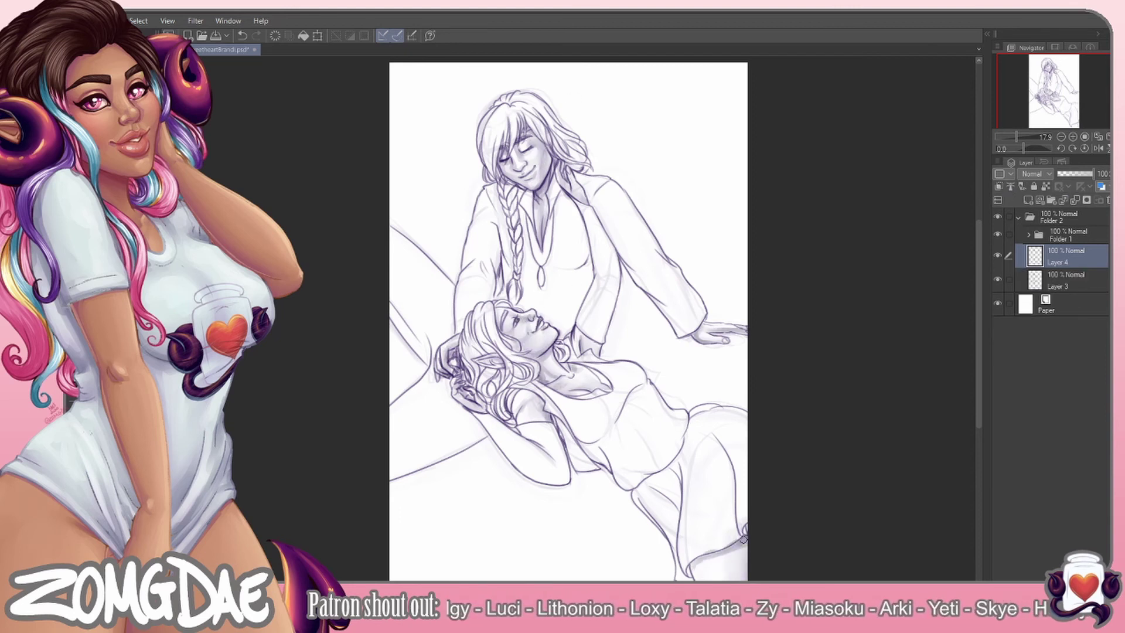
pyautogui.hotkey('ctrl', 'e')
pyautogui.hotkey('ctrl', 'z')
# Shade both figures' hair in a purple midtone, and darken the seated man's hair on a new layer
pyautogui.moveTo(498, 118)
pyautogui.mouseDown()
pyautogui.moveTo(516, 247)
pyautogui.moveTo(556, 134)
pyautogui.mouseUp()
pyautogui.moveTo(463, 311)
pyautogui.mouseDown()
pyautogui.moveTo(504, 375)
pyautogui.moveTo(481, 398)
pyautogui.mouseUp()
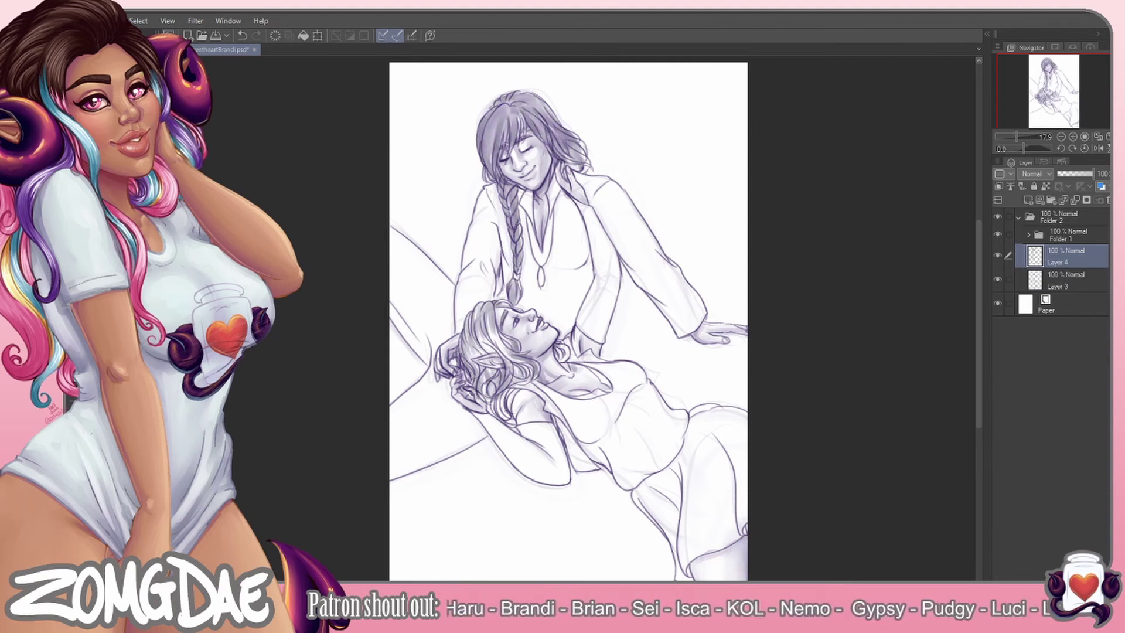
pyautogui.moveTo(489, 352); pyautogui.dragTo(516, 419)
pyautogui.hotkey('ctrl', 'shift', 'n')
pyautogui.moveTo(489, 105)
pyautogui.mouseDown()
pyautogui.moveTo(516, 132)
pyautogui.moveTo(557, 135)
pyautogui.moveTo(493, 159)
pyautogui.moveTo(516, 293)
pyautogui.moveTo(514, 100)
pyautogui.mouseUp()
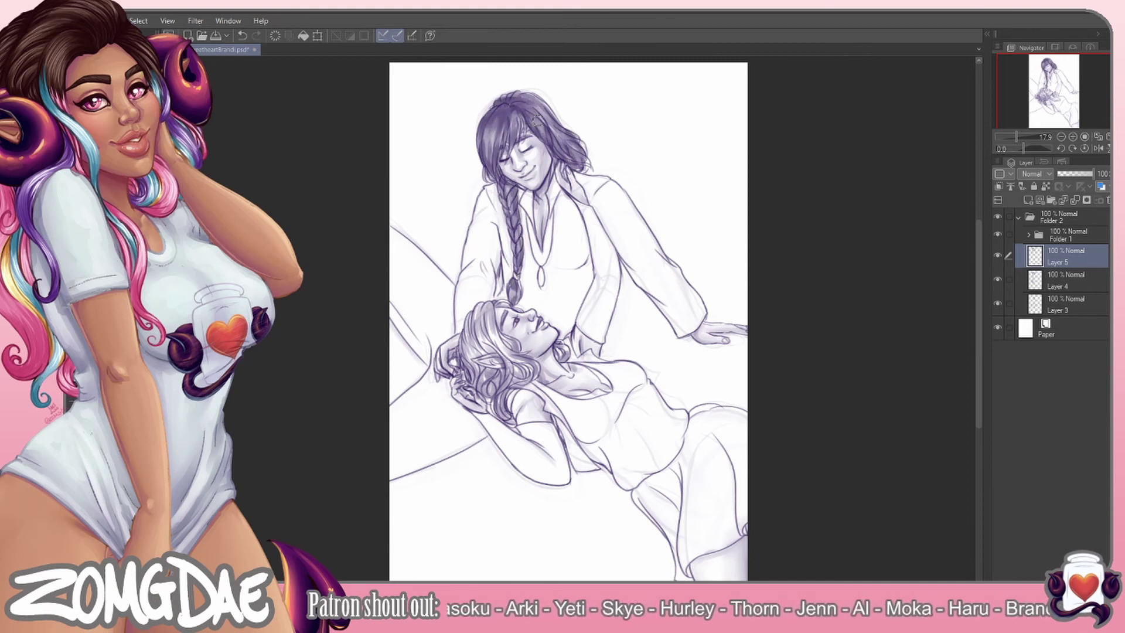
# Fill the reclining woman's dress with a purple midtone and paint darker shadows on its bodice and skirt on a new layer
pyautogui.moveTo(510, 392)
pyautogui.mouseDown()
pyautogui.moveTo(615, 410)
pyautogui.moveTo(732, 404)
pyautogui.moveTo(691, 527)
pyautogui.moveTo(644, 440)
pyautogui.moveTo(733, 434)
pyautogui.moveTo(674, 528)
pyautogui.mouseUp()
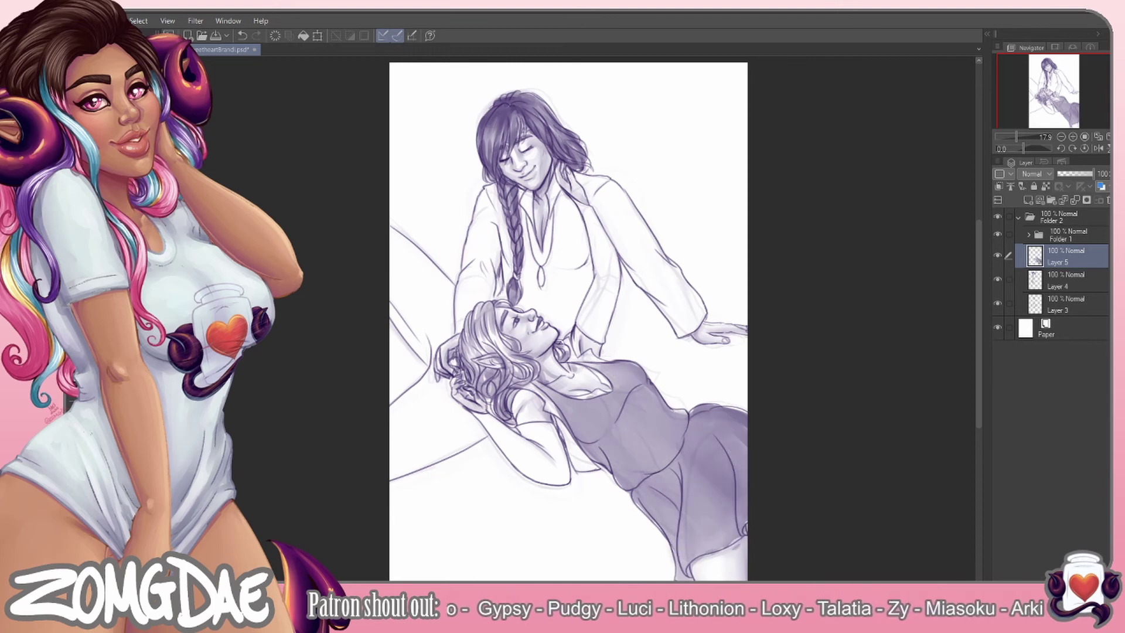
pyautogui.hotkey('ctrl', 'shift', 'n')
pyautogui.press('^')
pyautogui.moveTo(557, 398)
pyautogui.mouseDown()
pyautogui.moveTo(580, 469)
pyautogui.moveTo(633, 486)
pyautogui.mouseUp()
pyautogui.scroll(-2, 586, 316)
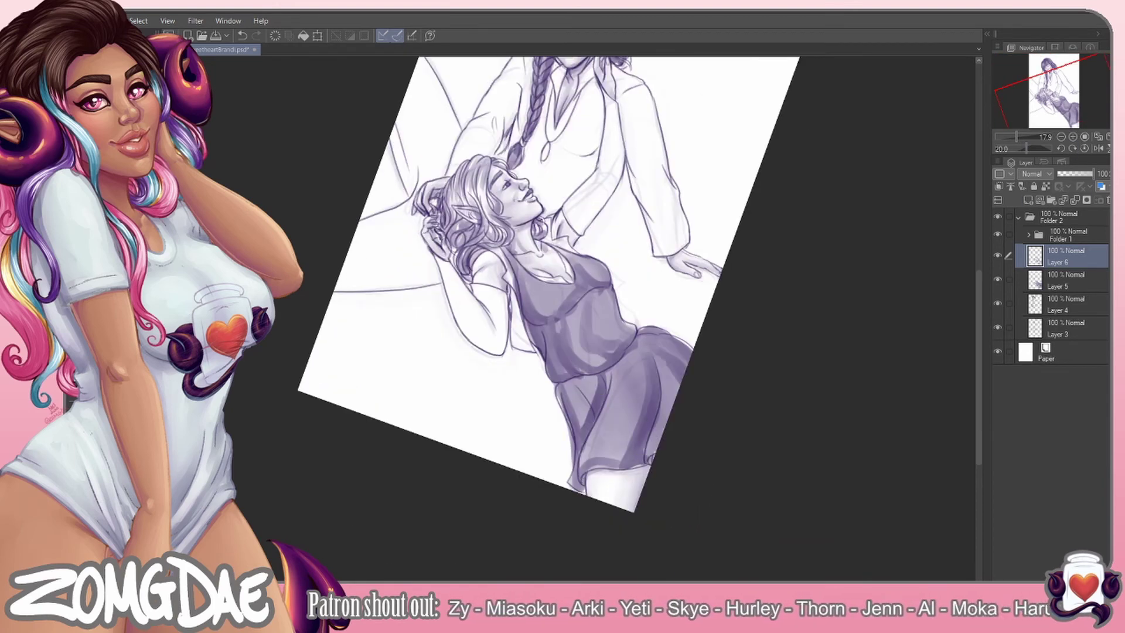
pyautogui.moveTo(586, 410); pyautogui.dragTo(615, 457)
pyautogui.scroll(2, 586, 316)
# Paint the seated man's inner coat panel and the woman's long glove dark purple, and deepen the shading on her bodice
pyautogui.moveTo(562, 351)
pyautogui.mouseDown()
pyautogui.moveTo(545, 457)
pyautogui.moveTo(622, 352)
pyautogui.moveTo(668, 205)
pyautogui.moveTo(527, 457)
pyautogui.moveTo(651, 264)
pyautogui.mouseUp()
pyautogui.moveTo(515, 410)
pyautogui.mouseDown()
pyautogui.moveTo(662, 211)
pyautogui.moveTo(639, 328)
pyautogui.mouseUp()
pyautogui.moveTo(498, 381)
pyautogui.mouseDown()
pyautogui.moveTo(613, 432)
pyautogui.moveTo(645, 481)
pyautogui.mouseUp()
pyautogui.moveTo(633, 352); pyautogui.dragTo(604, 363)
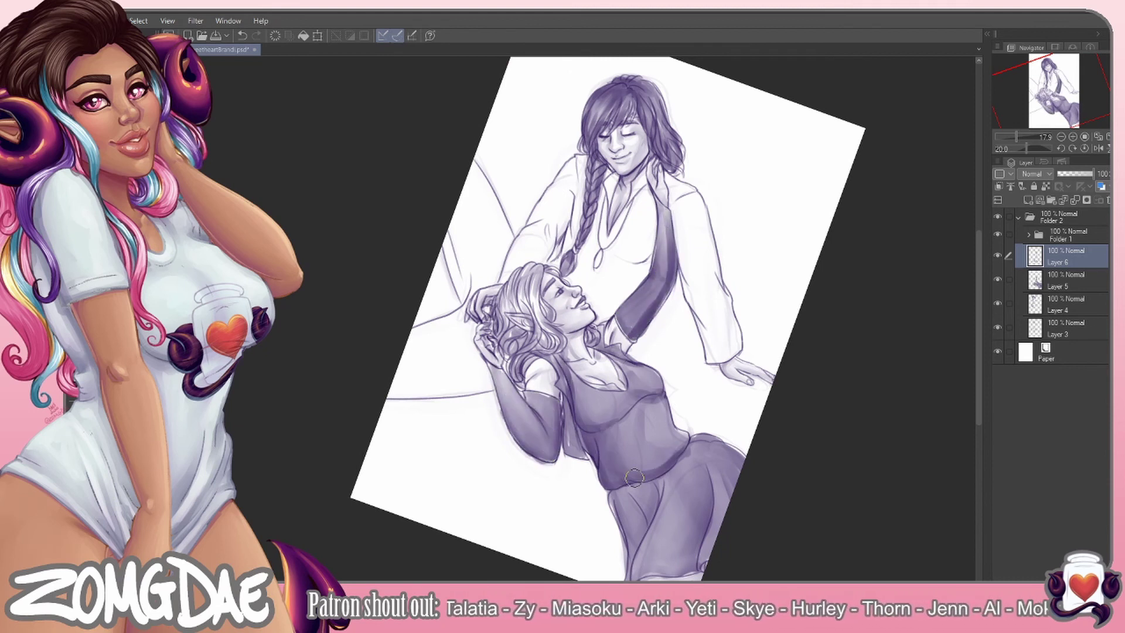
# Merge the dress shading down and fill the seated man's coat front and both sleeves with a midtone on a new layer
pyautogui.hotkey('ctrl', 'e')
pyautogui.hotkey('ctrl', 'shift', 'n')
pyautogui.moveTo(651, 191)
pyautogui.mouseDown()
pyautogui.moveTo(627, 217)
pyautogui.moveTo(586, 323)
pyautogui.mouseUp()
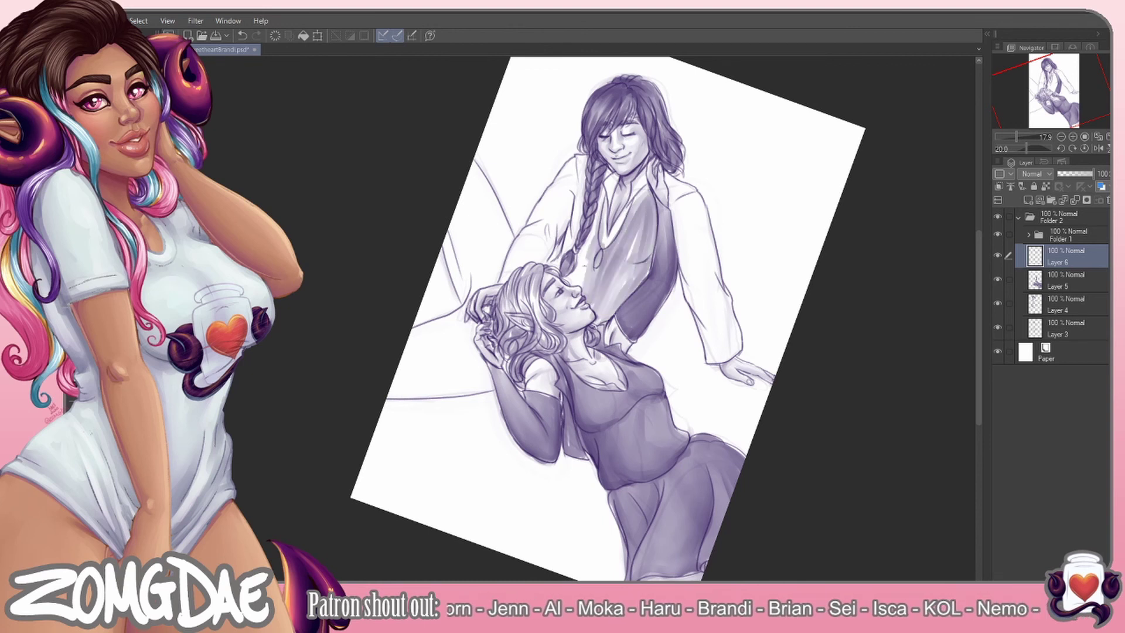
pyautogui.moveTo(586, 158); pyautogui.dragTo(498, 287)
pyautogui.moveTo(668, 176); pyautogui.dragTo(744, 367)
pyautogui.hotkey('ctrl', 'z')
pyautogui.hotkey('ctrl', 'z')
pyautogui.hotkey('ctrl', 'z')
pyautogui.hotkey('ctrl', 'z')
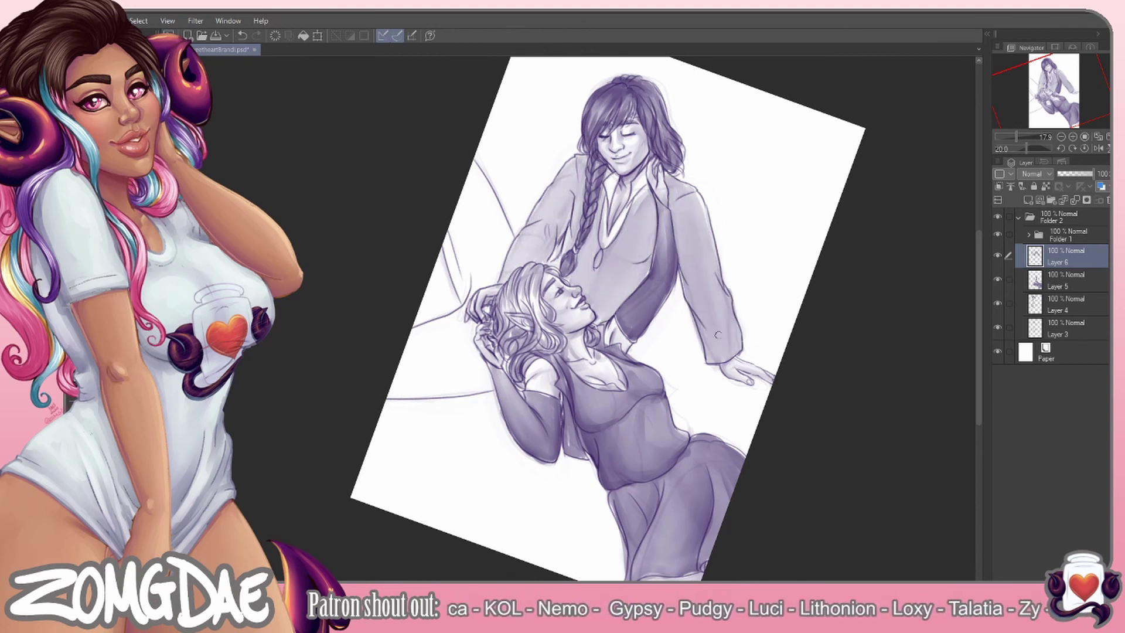
# Add a light stripe to the seated man's cuff and shade the folds across his coat front and sleeves
pyautogui.moveTo(574, 194); pyautogui.dragTo(531, 266)
pyautogui.moveTo(656, 202); pyautogui.dragTo(568, 275)
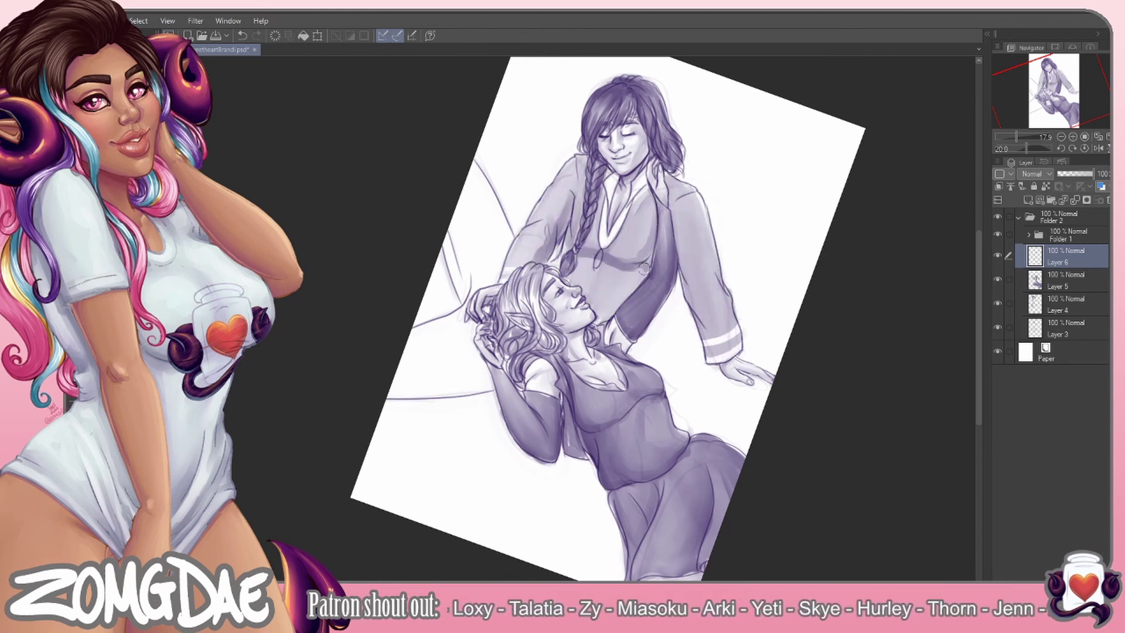
pyautogui.moveTo(656, 258); pyautogui.dragTo(577, 329)
pyautogui.moveTo(674, 211); pyautogui.dragTo(730, 363)
pyautogui.moveTo(650, 194); pyautogui.dragTo(604, 311)
pyautogui.moveTo(569, 205); pyautogui.dragTo(533, 267)
pyautogui.moveTo(718, 225); pyautogui.dragTo(680, 351)
pyautogui.moveTo(650, 194); pyautogui.dragTo(604, 328)
# Shade the seated man's legs in a pale purple and merge the clothing shading into a single layer
pyautogui.moveTo(469, 217); pyautogui.dragTo(446, 299)
pyautogui.moveTo(492, 317); pyautogui.dragTo(393, 404)
pyautogui.moveTo(504, 241); pyautogui.dragTo(463, 328)
pyautogui.moveTo(504, 339); pyautogui.dragTo(481, 352)
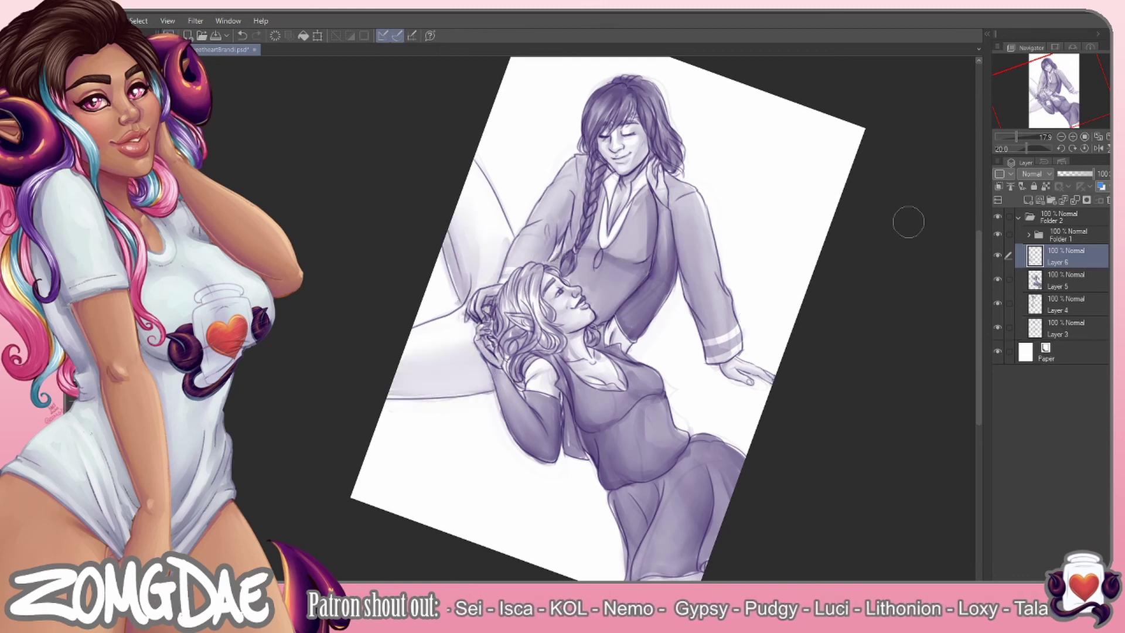
pyautogui.hotkey('ctrl', 'e')
# Paint light highlights on the figures on a layer above the line art, including the seated man's hair
pyautogui.click(1070, 250)
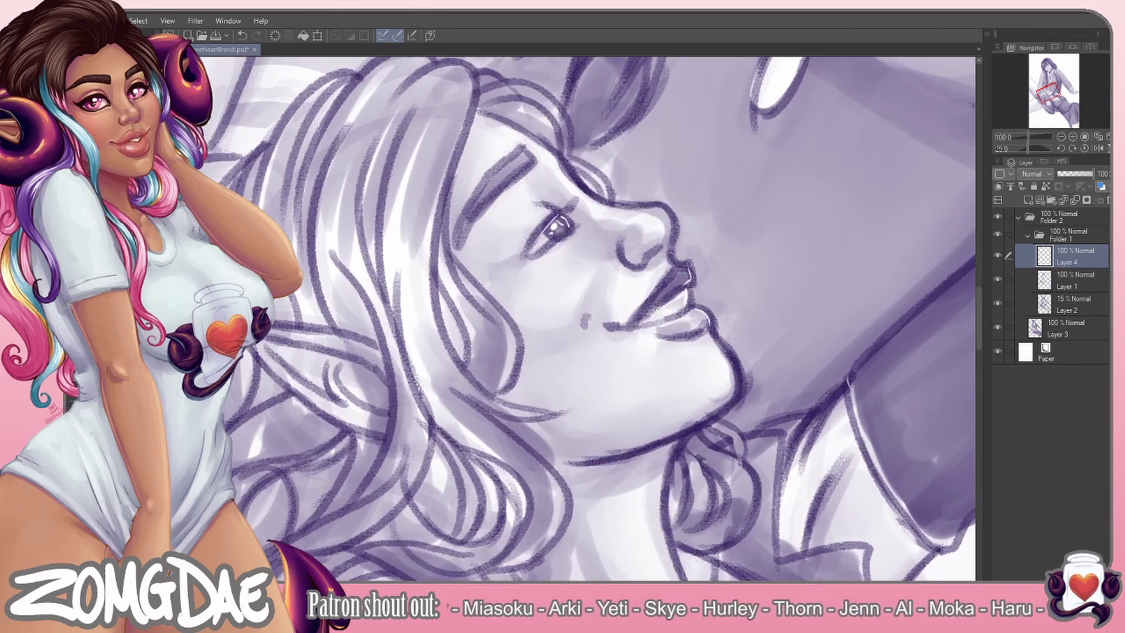
pyautogui.hotkey('ctrl', '0')
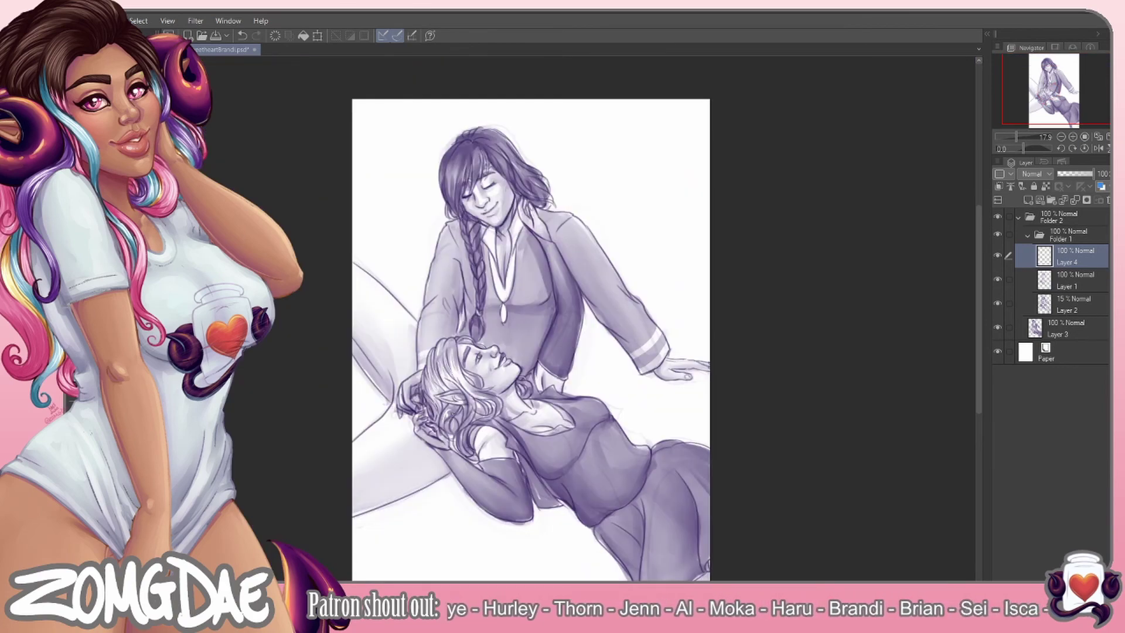
pyautogui.moveTo(530, 340); pyautogui.dragTo(481, 348)
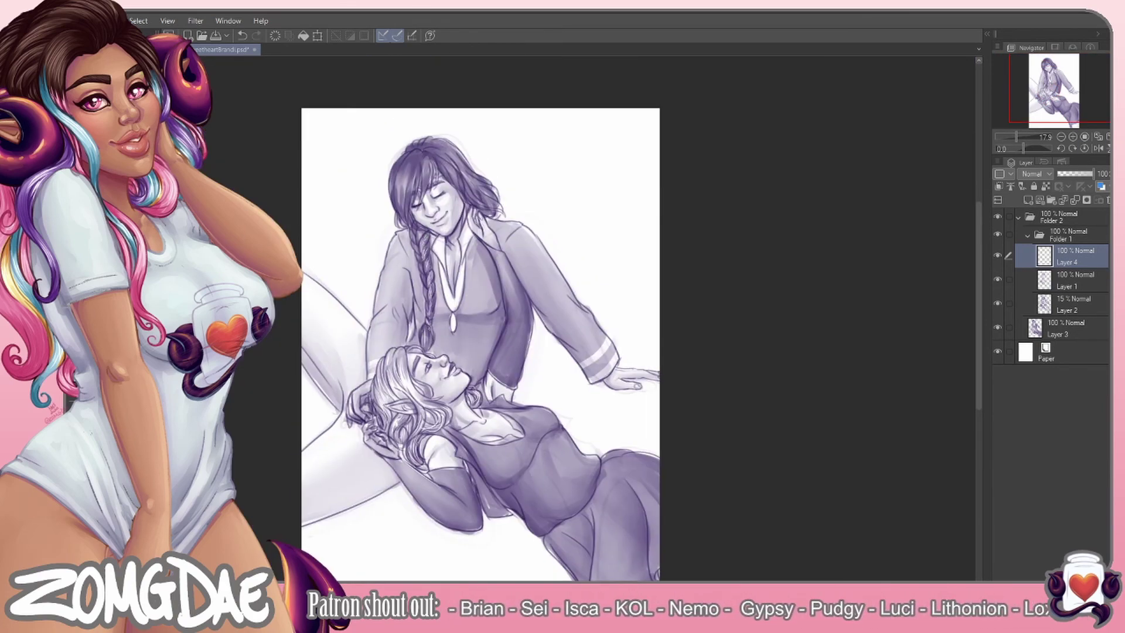
pyautogui.moveTo(413, 162); pyautogui.dragTo(398, 210)
pyautogui.moveTo(456, 160); pyautogui.dragTo(449, 183)
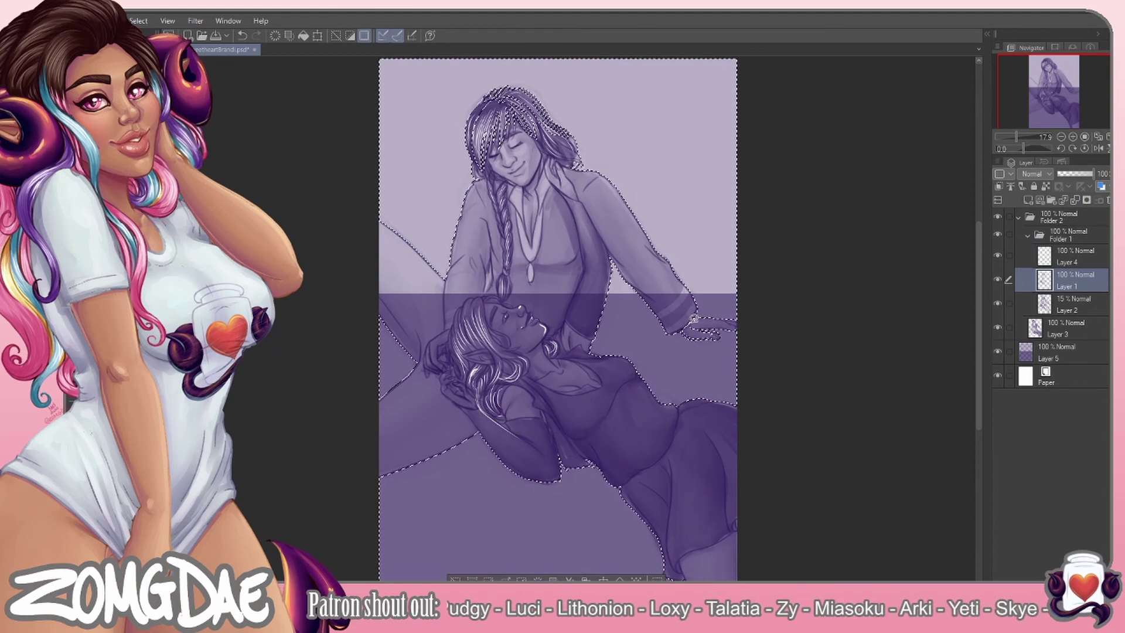
# Clean stray hair areas out of the background selection and cut the figures out of the two-tone purple background, leaving a thin white outline
pyautogui.moveTo(516, 129); pyautogui.dragTo(530, 76)
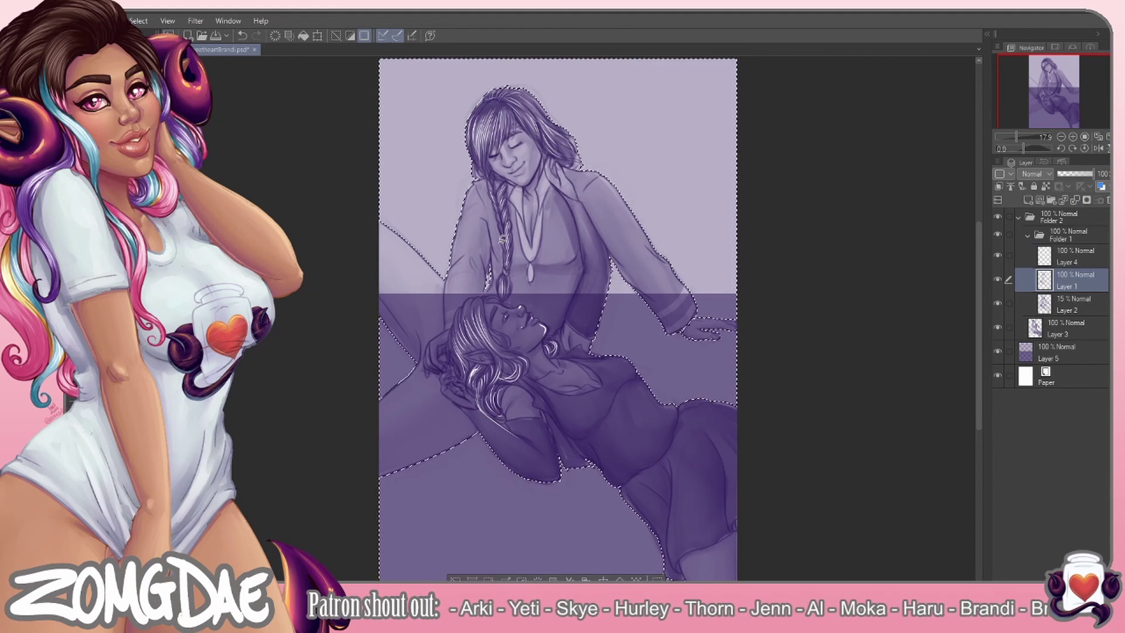
pyautogui.click(1068, 349)
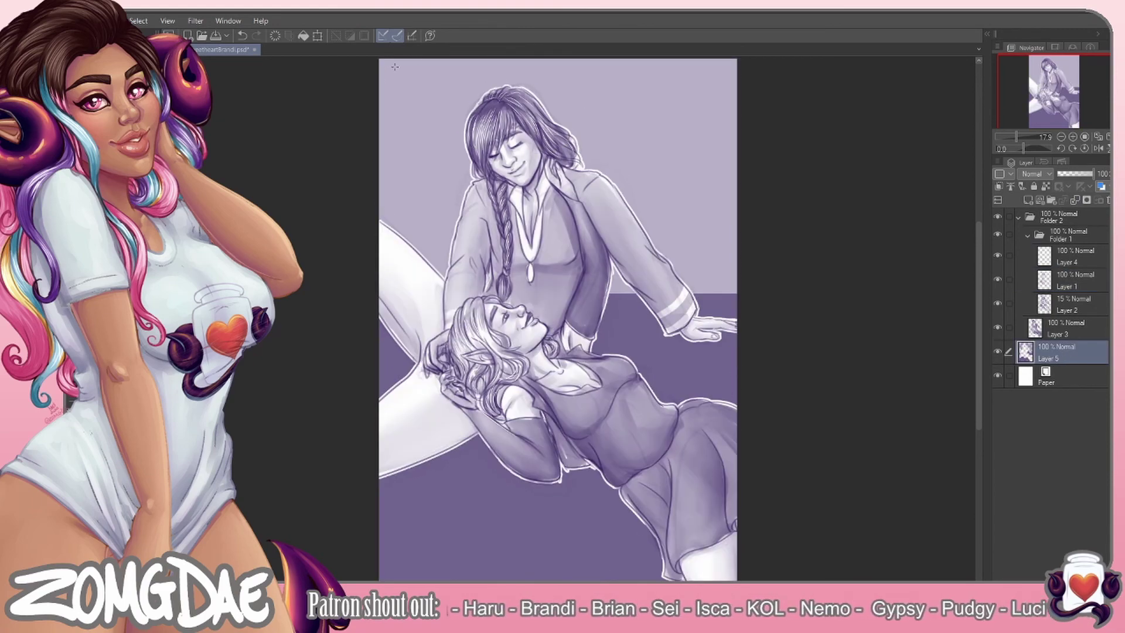